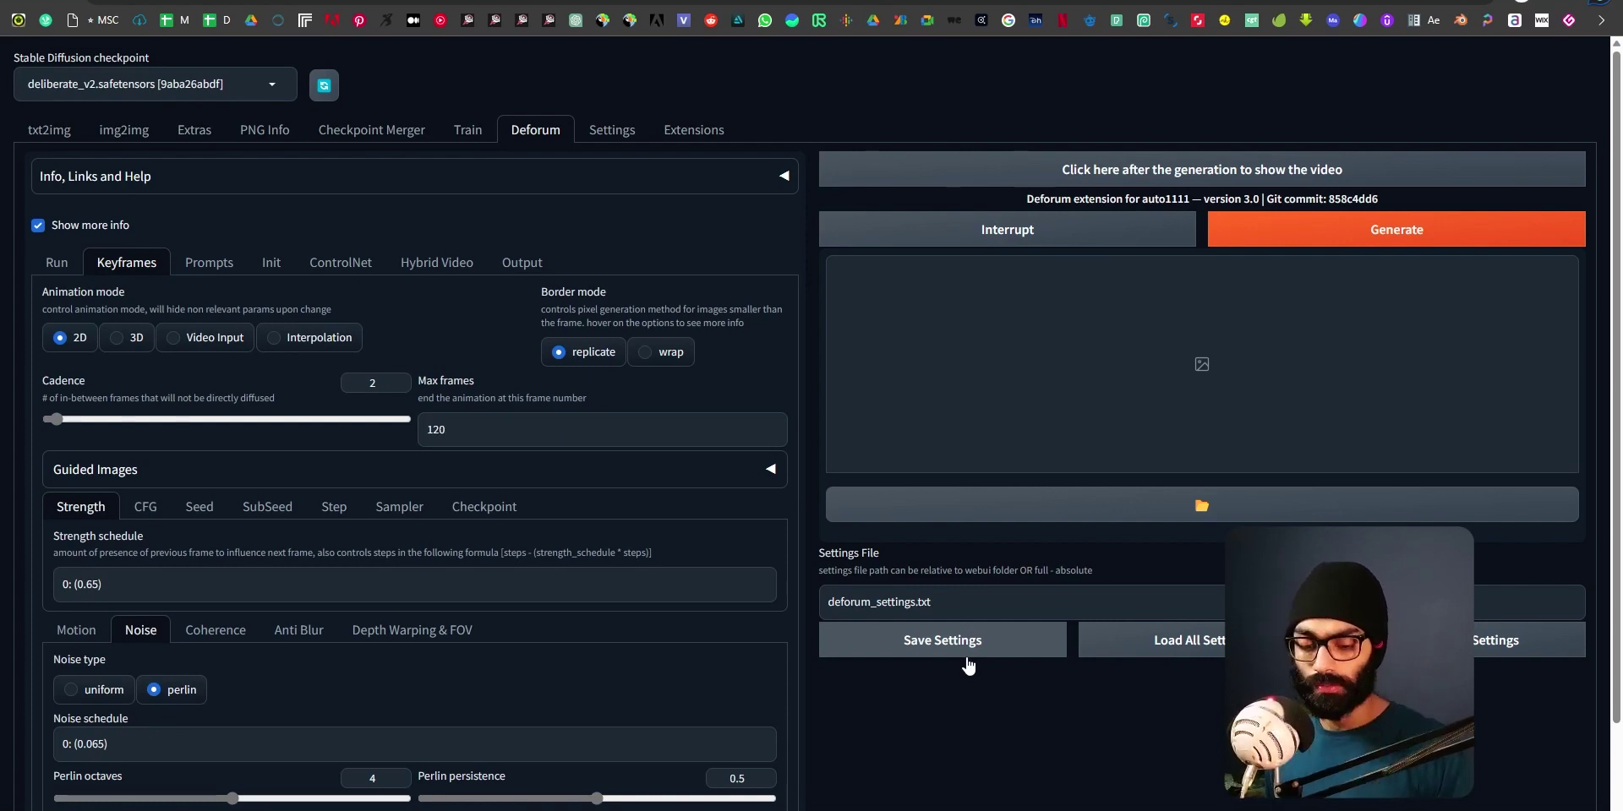
# Open the Export folder and play the param_milkSplash_opt-1 clip in VLC.
pyautogui.press('super+e')
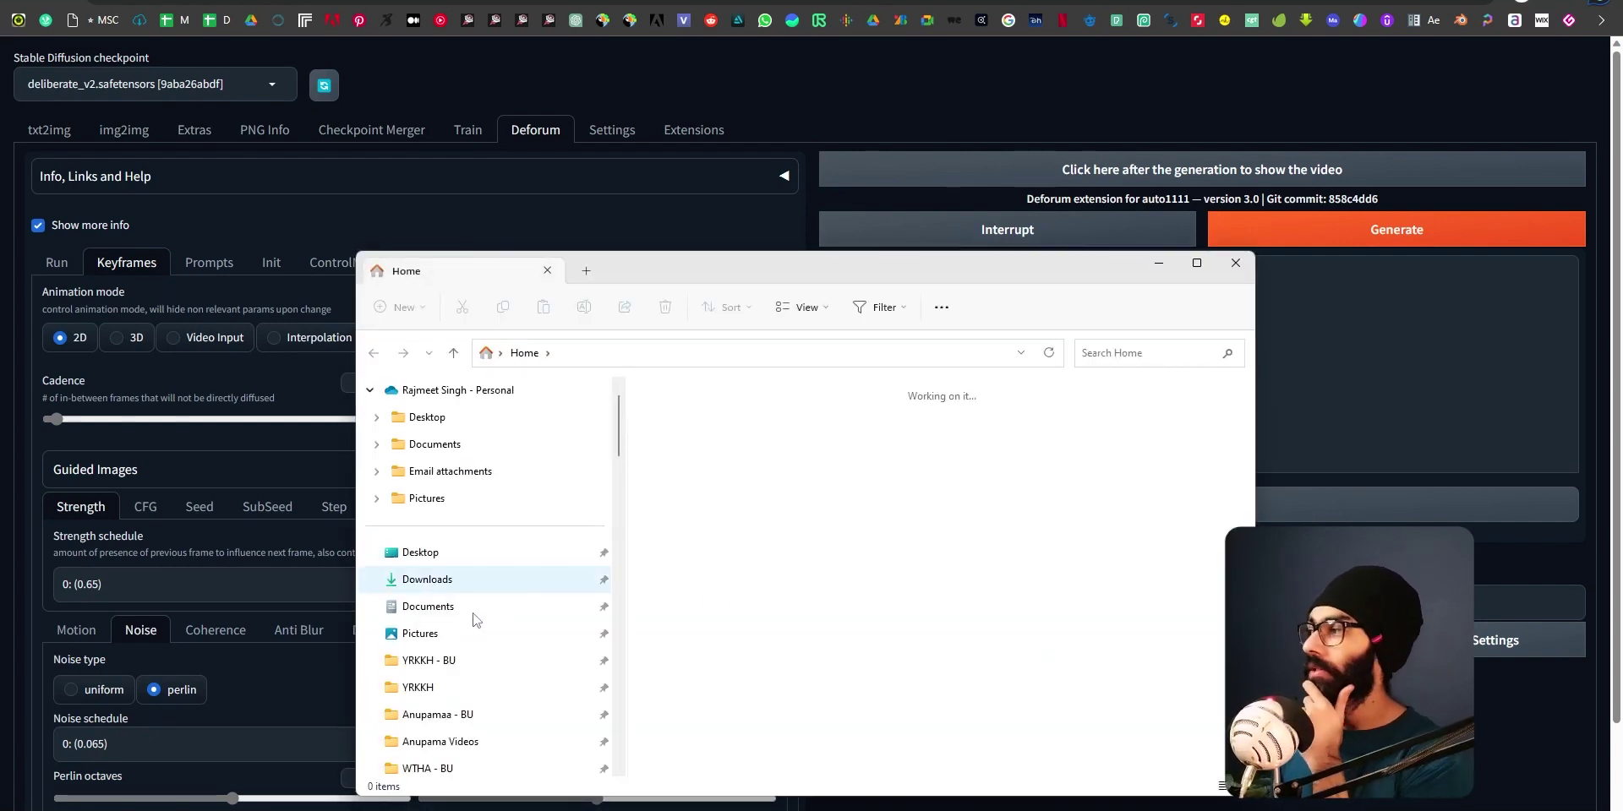
pyautogui.scroll(-6, 471, 612)
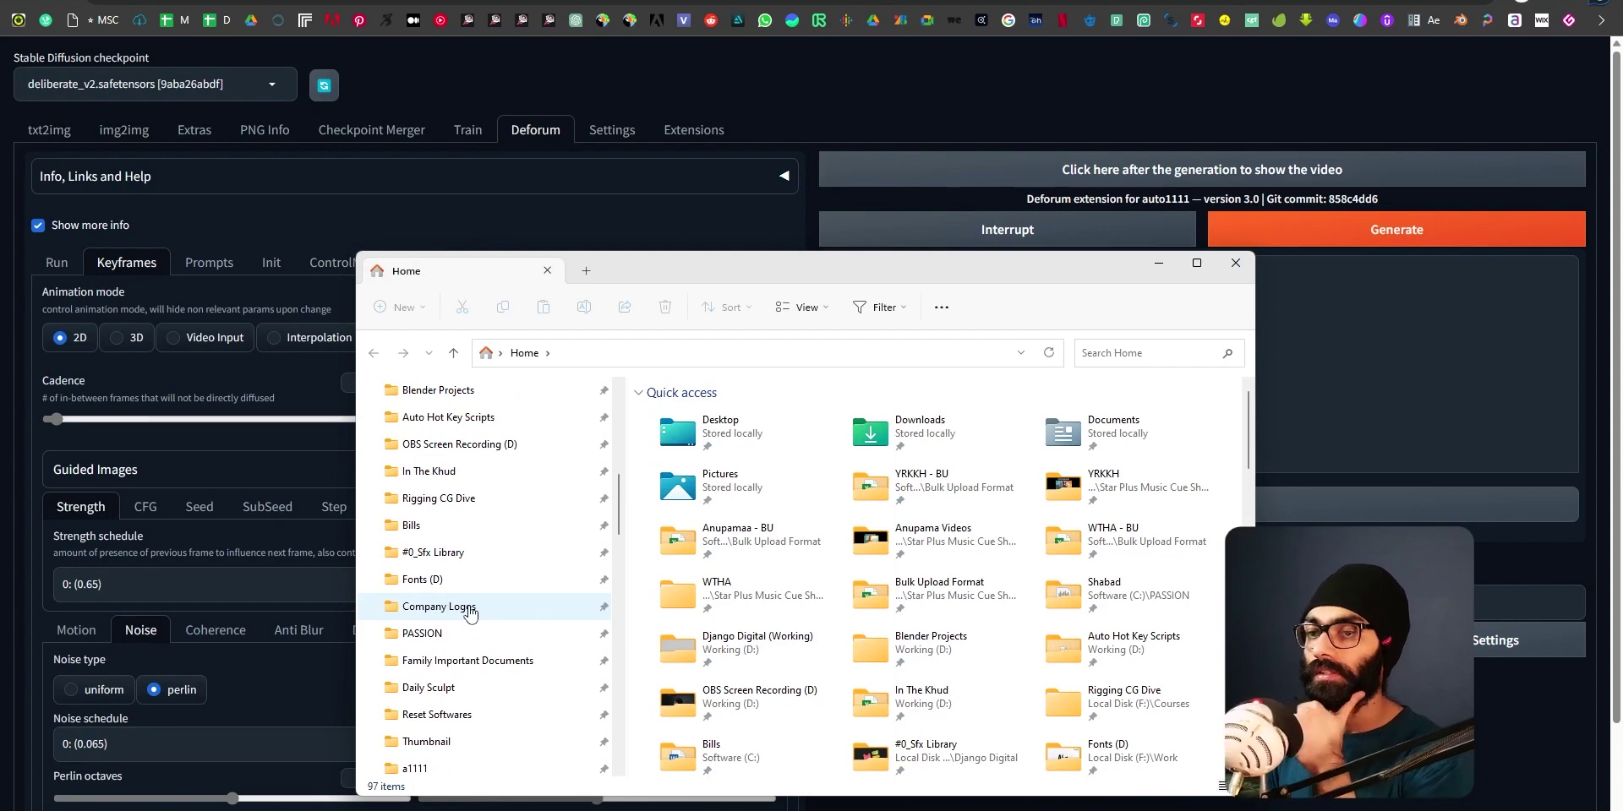
pyautogui.scroll(-3, 471, 612)
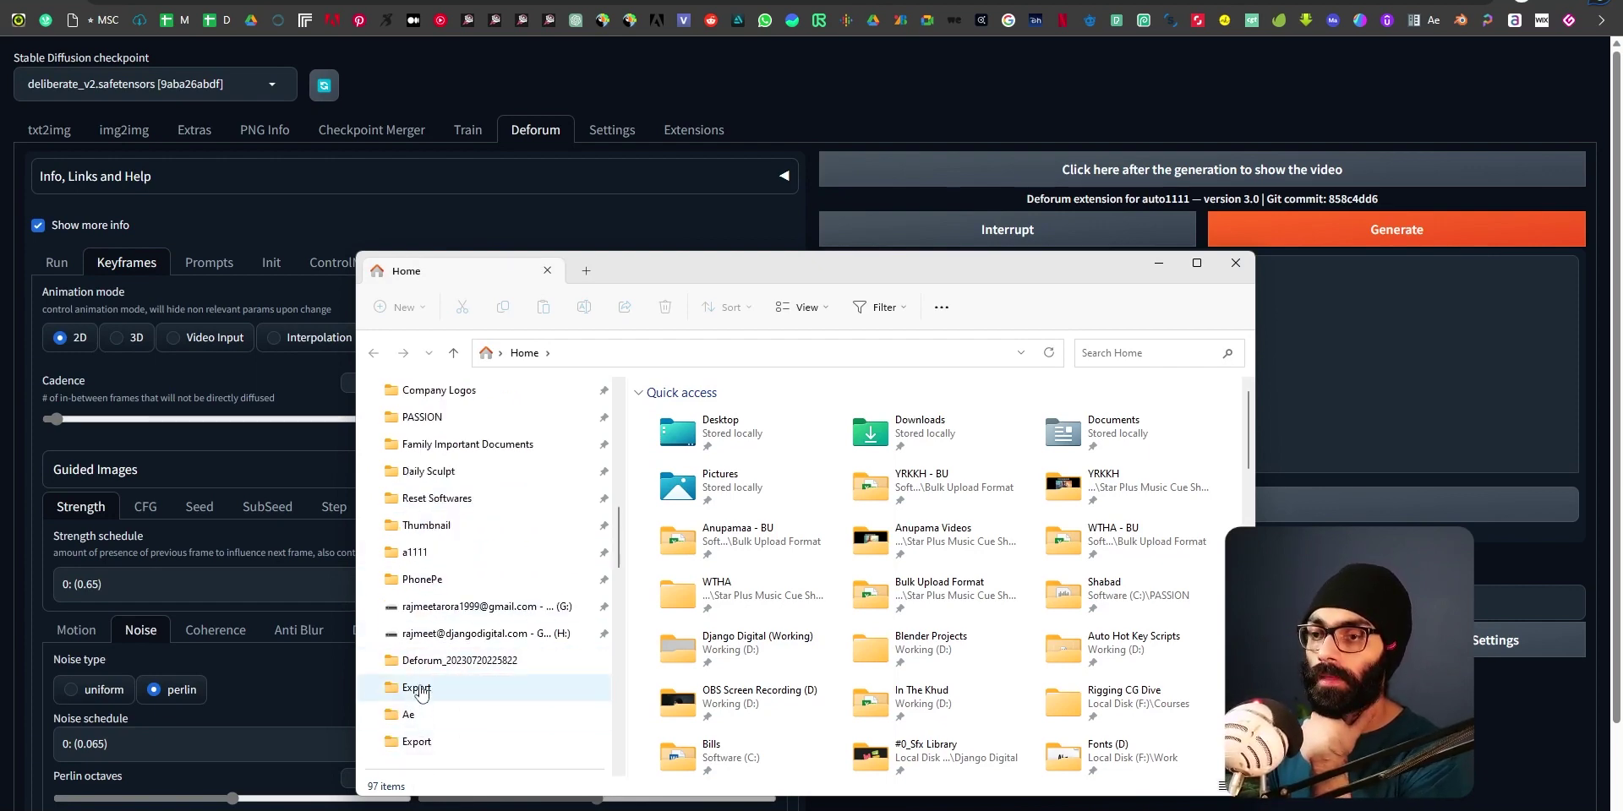
pyautogui.click(418, 689)
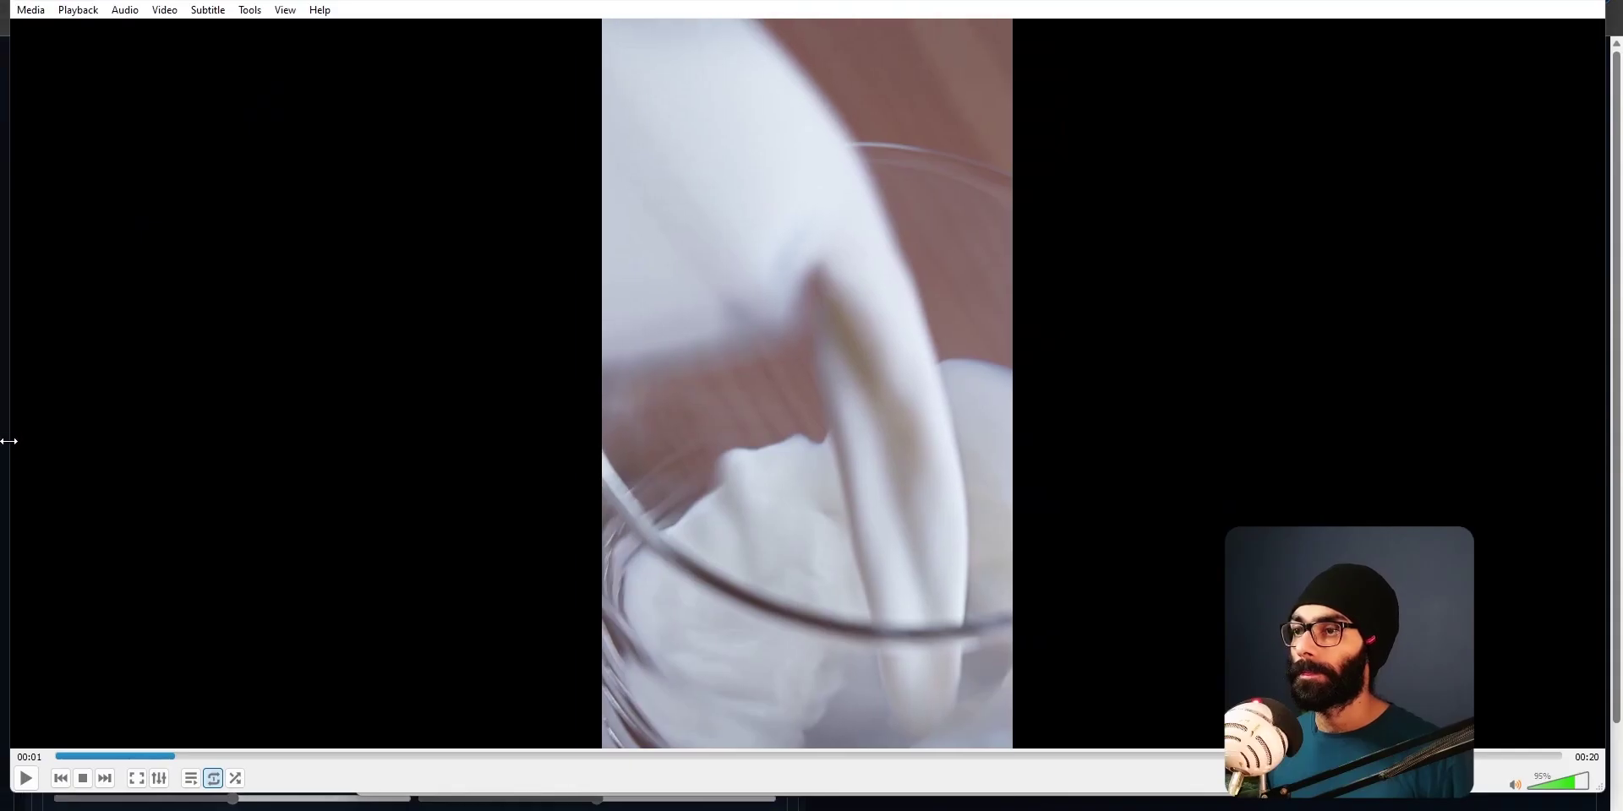
pyautogui.press('space')
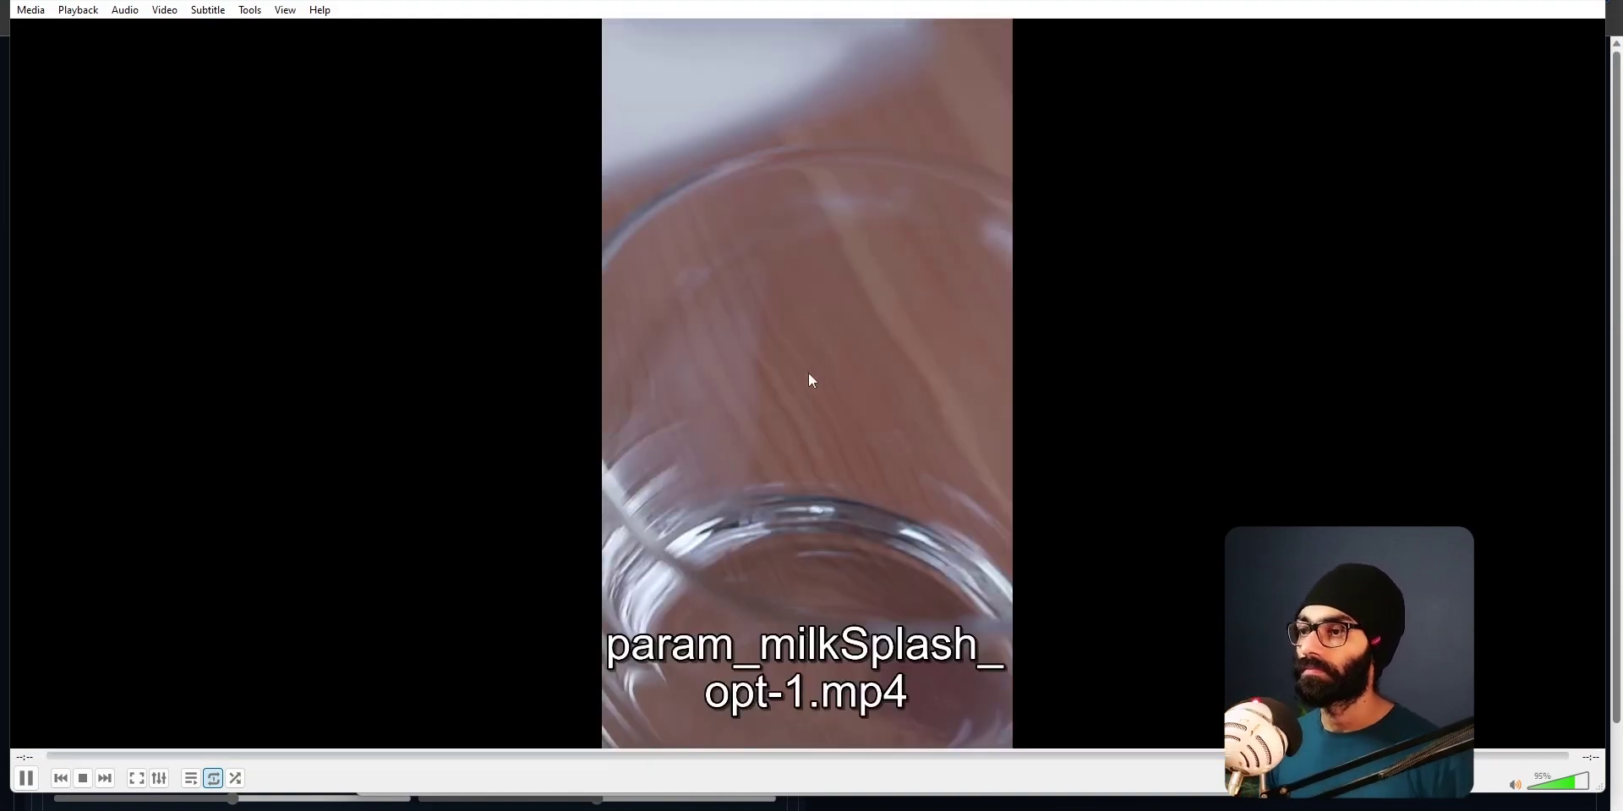
pyautogui.press('space')
# Play the second milk-splash clip, param_milkSplash_opt-2, then close VLC.
pyautogui.hotkey('alt', 'Tab')
pyautogui.press('Escape')
pyautogui.hotkey('alt', 'Tab')
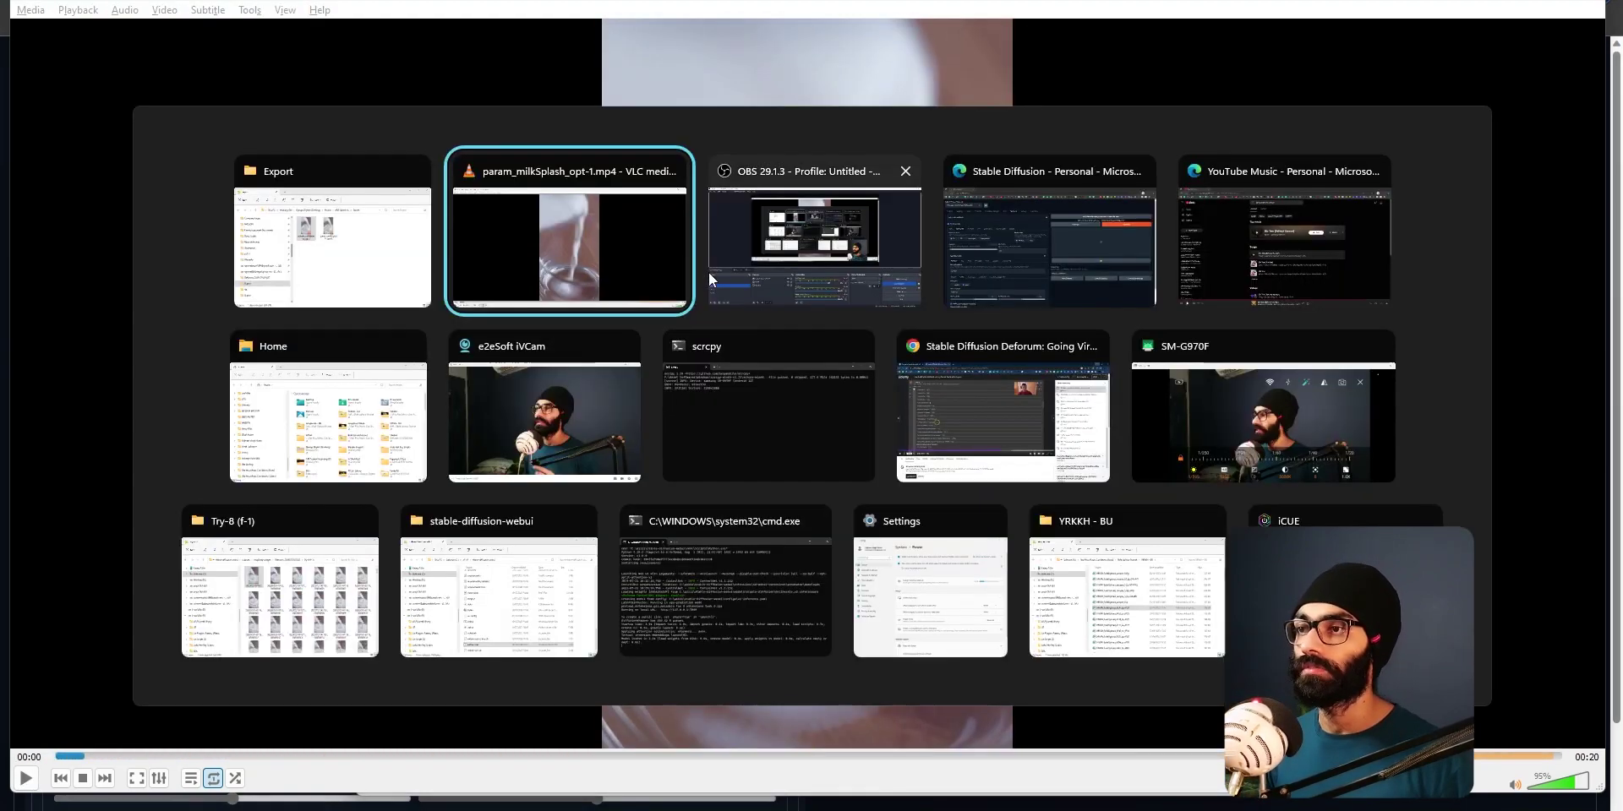
pyautogui.click(385, 251)
pyautogui.hotkey('alt', 'Tab')
pyautogui.press('n')
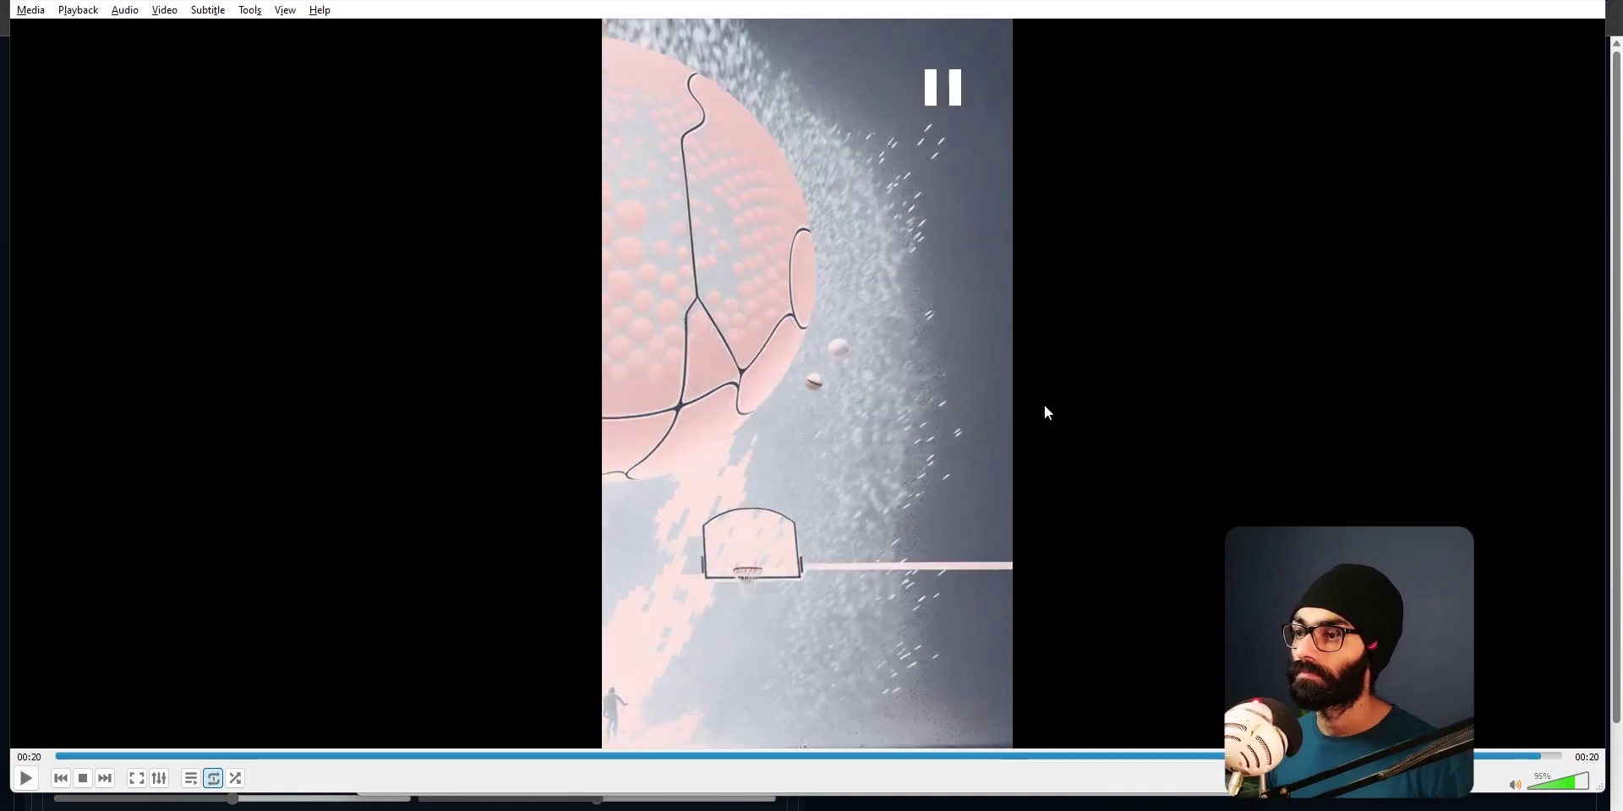
pyautogui.click(1518, 2)
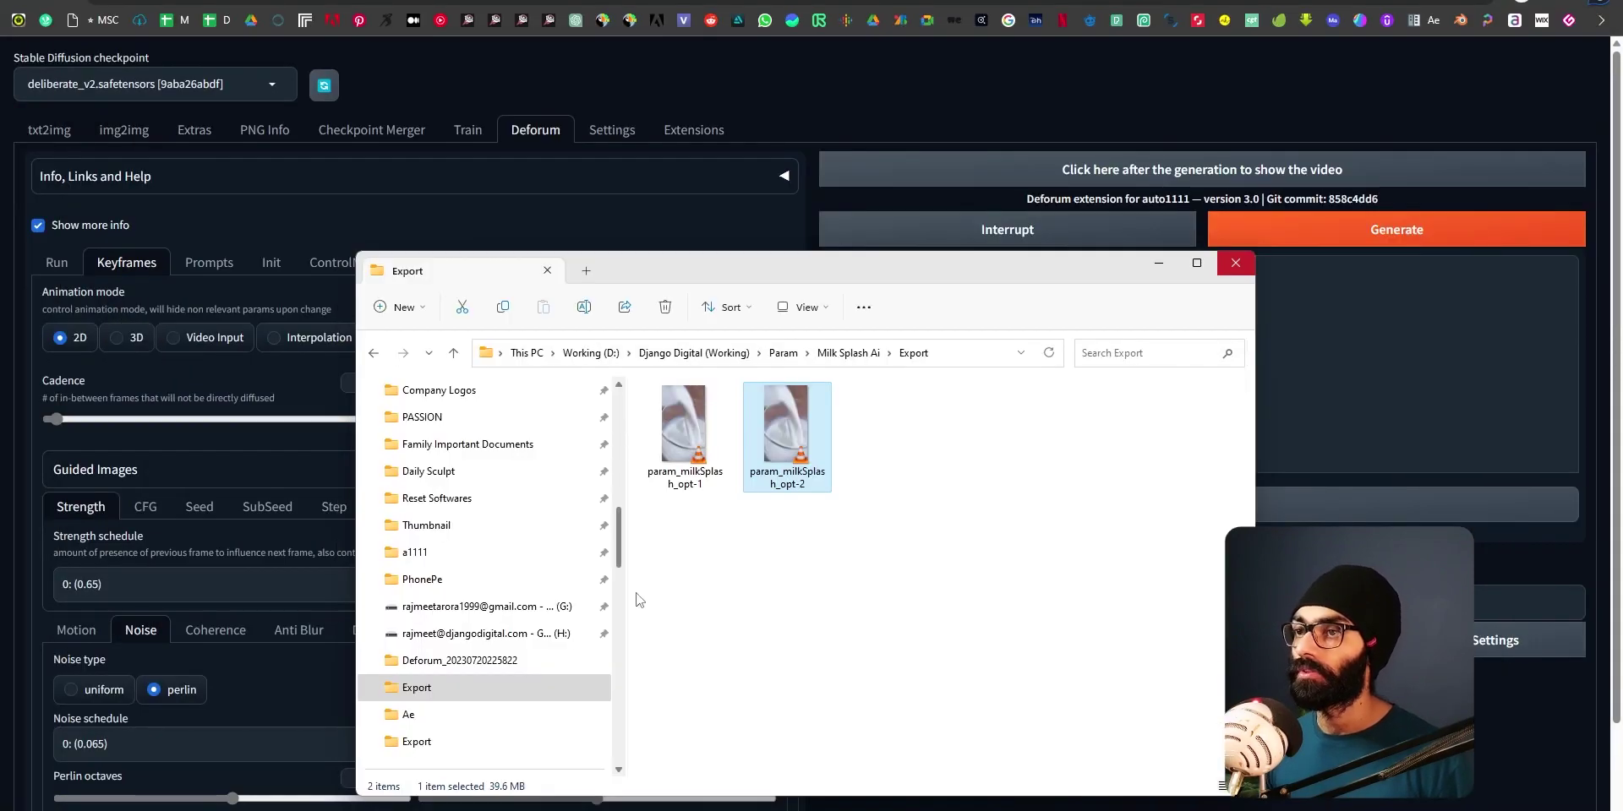
pyautogui.click(477, 663)
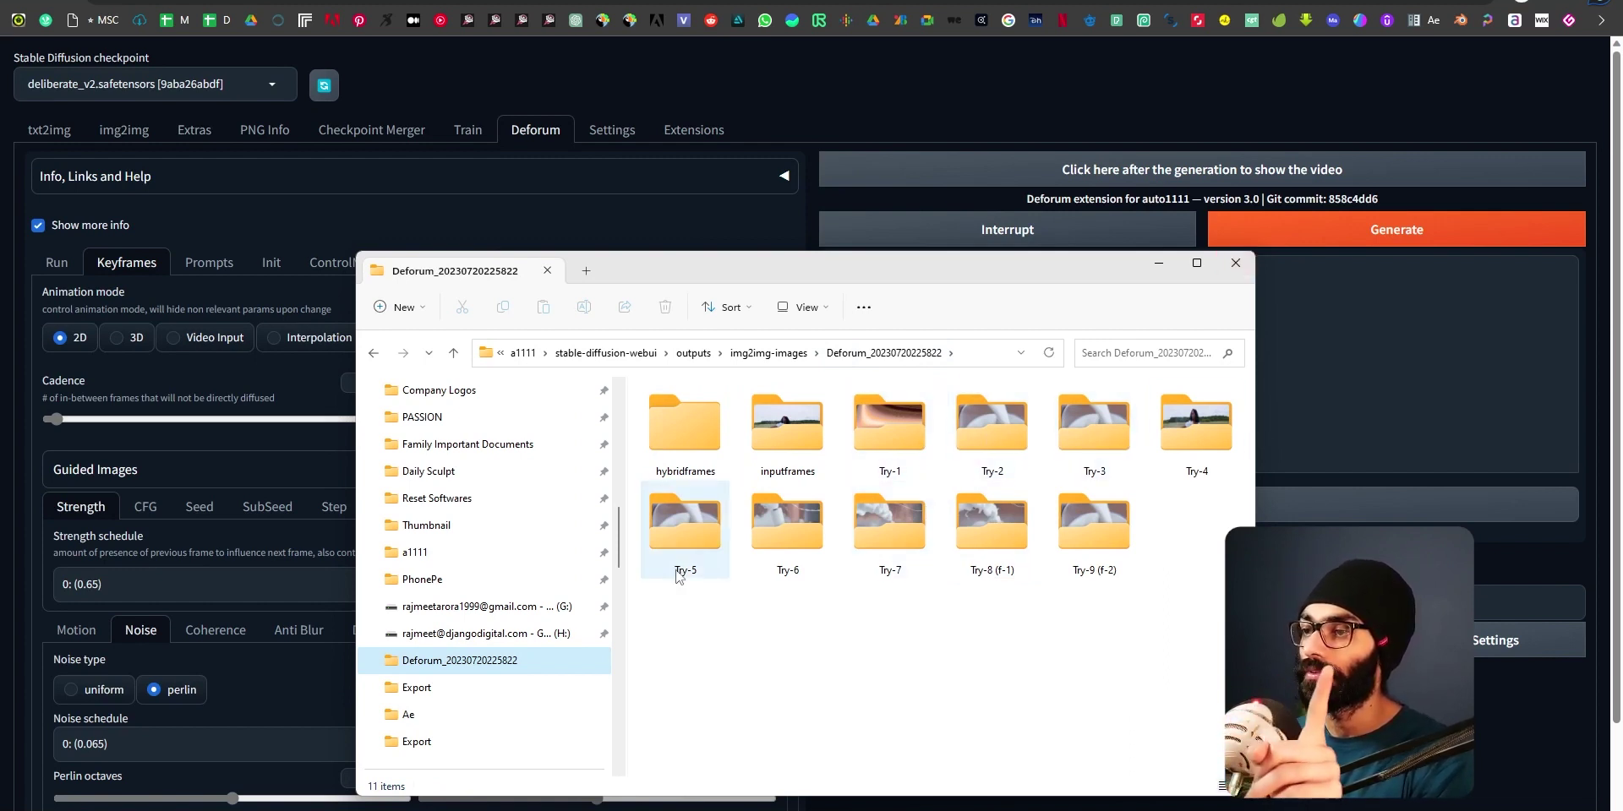
pyautogui.doubleClick(879, 430)
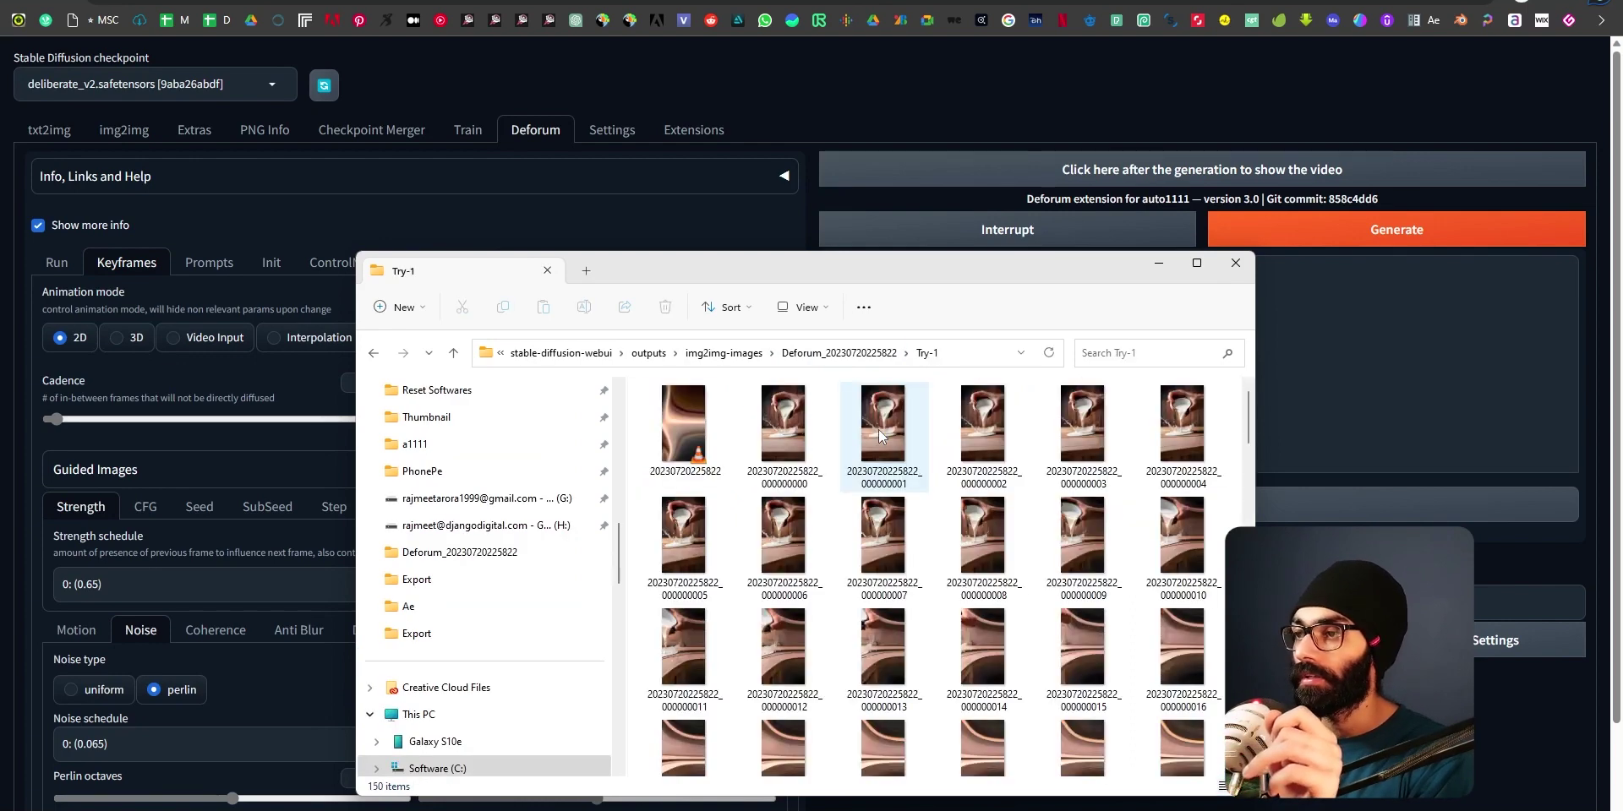
pyautogui.click(675, 425)
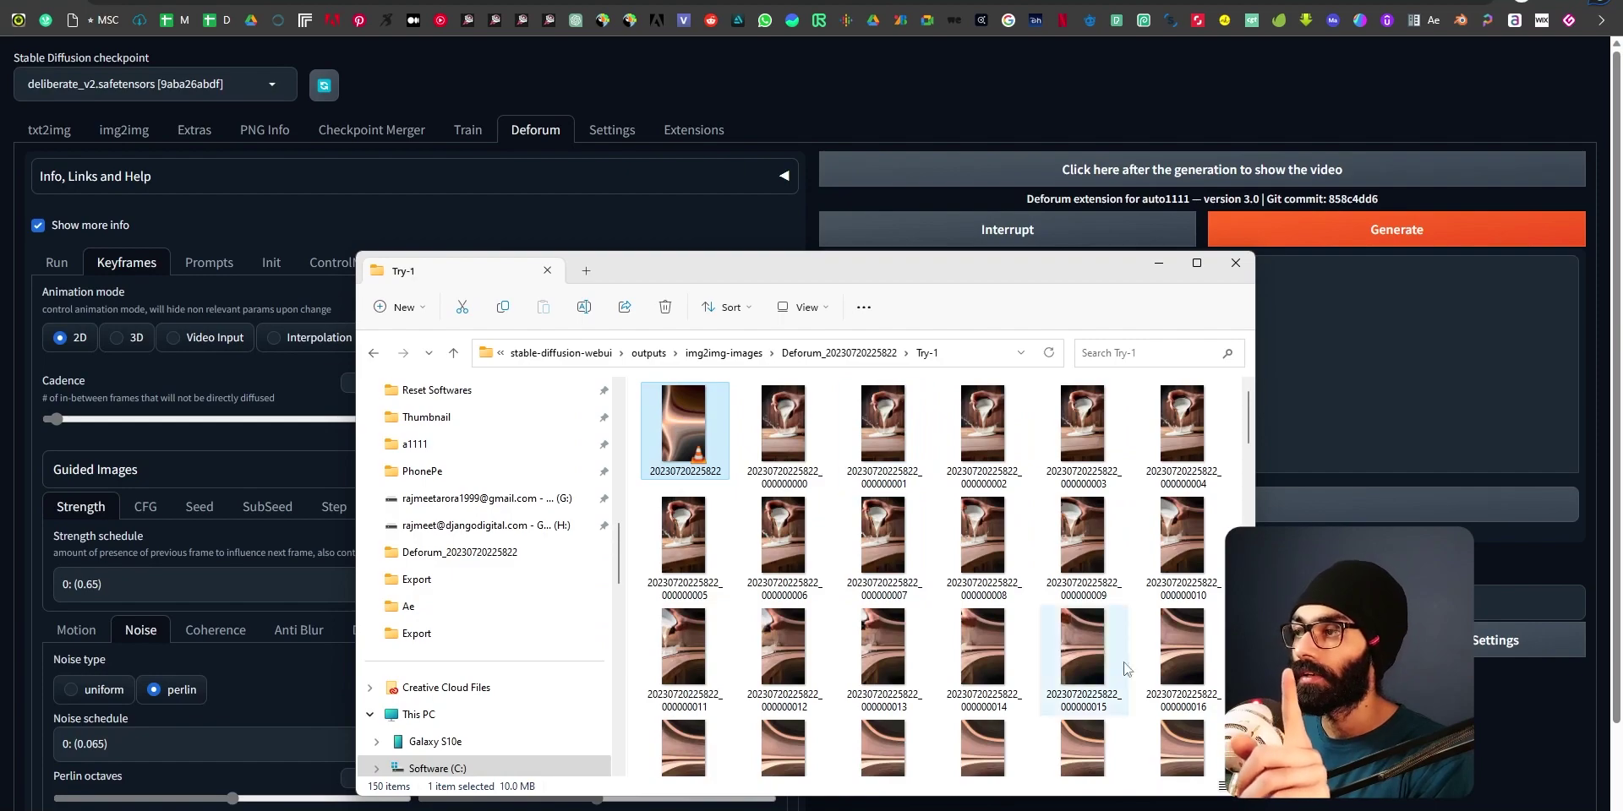
pyautogui.press('Return')
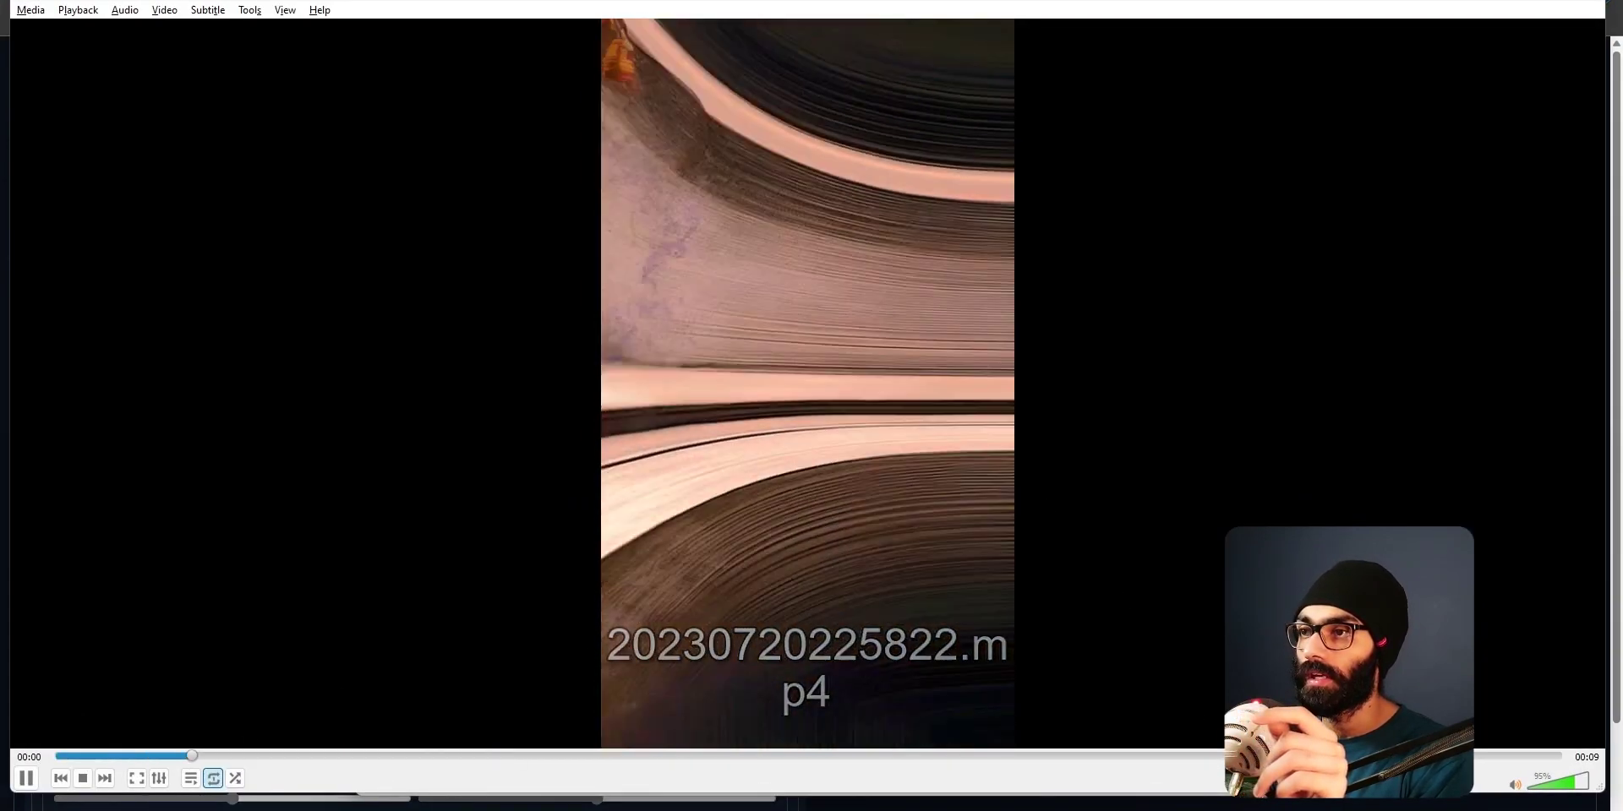
pyautogui.click(69, 758)
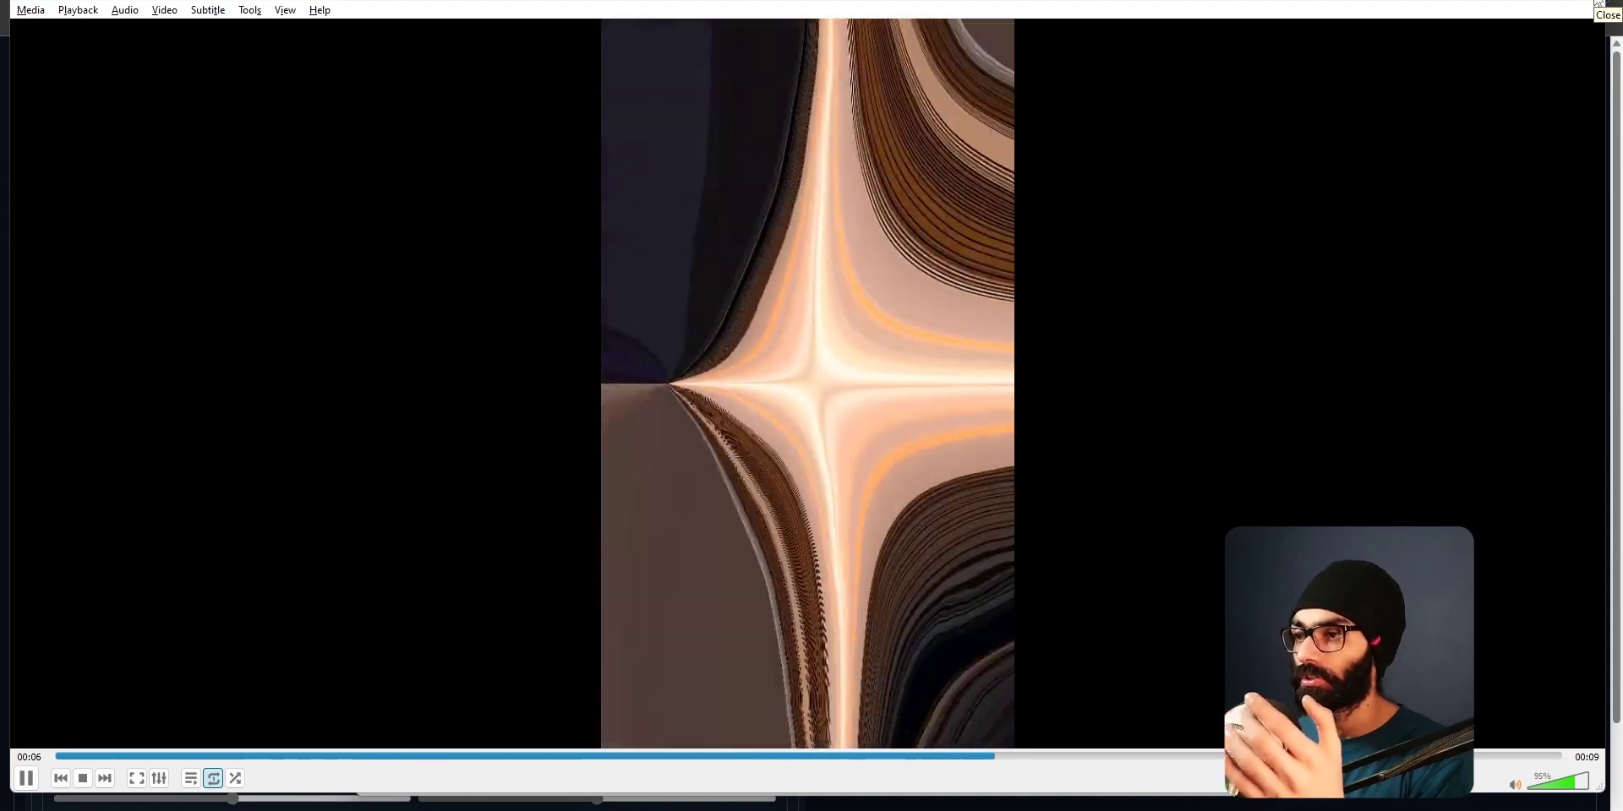
pyautogui.click(1596, 4)
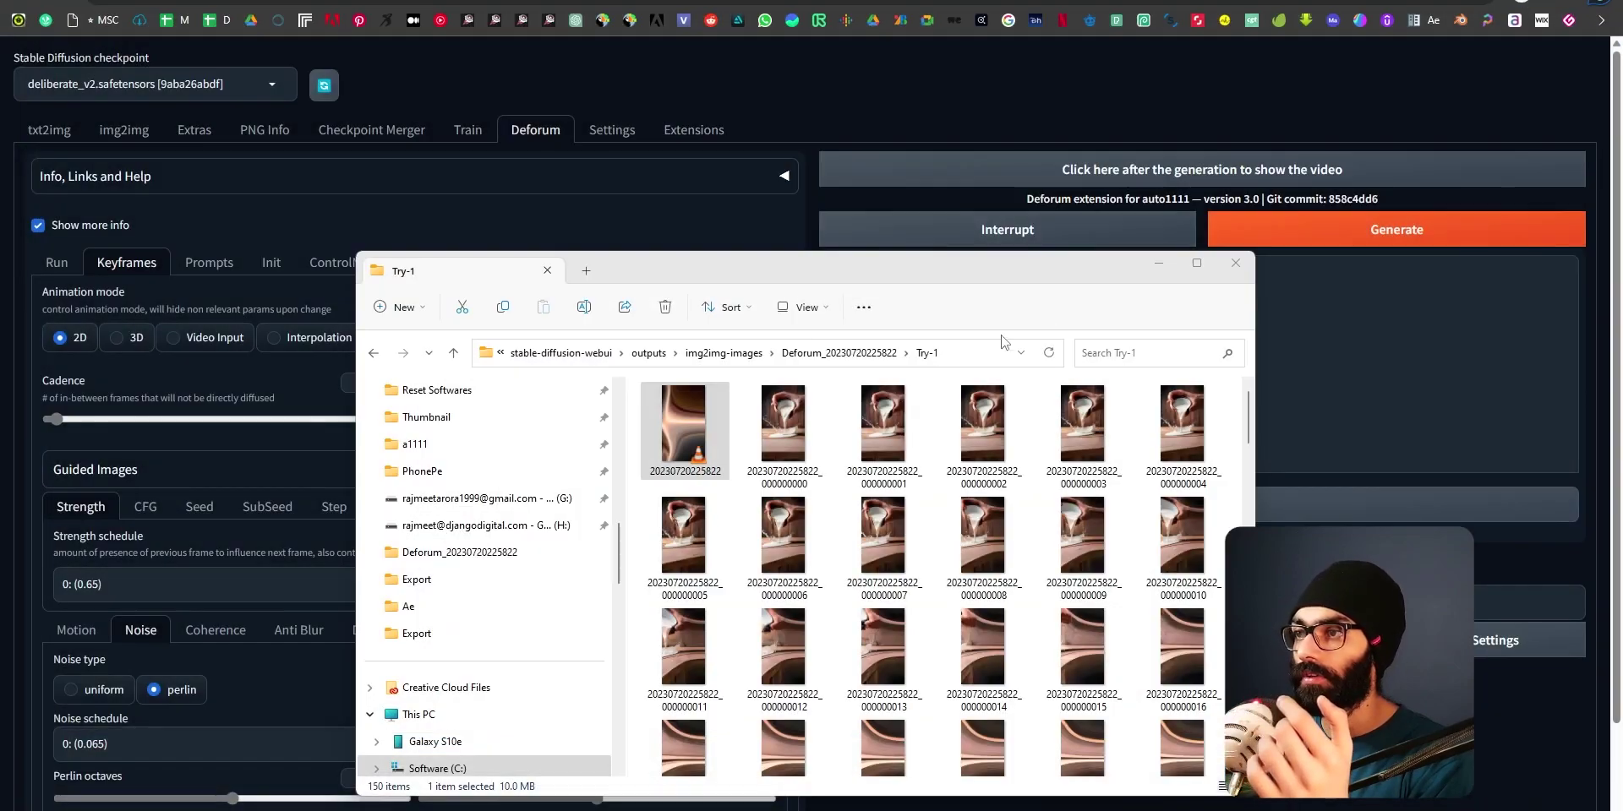
# Watch the Try-2 render in VLC with a few pauses, then return to the run folders.
pyautogui.click(839, 359)
pyautogui.doubleClick(1004, 438)
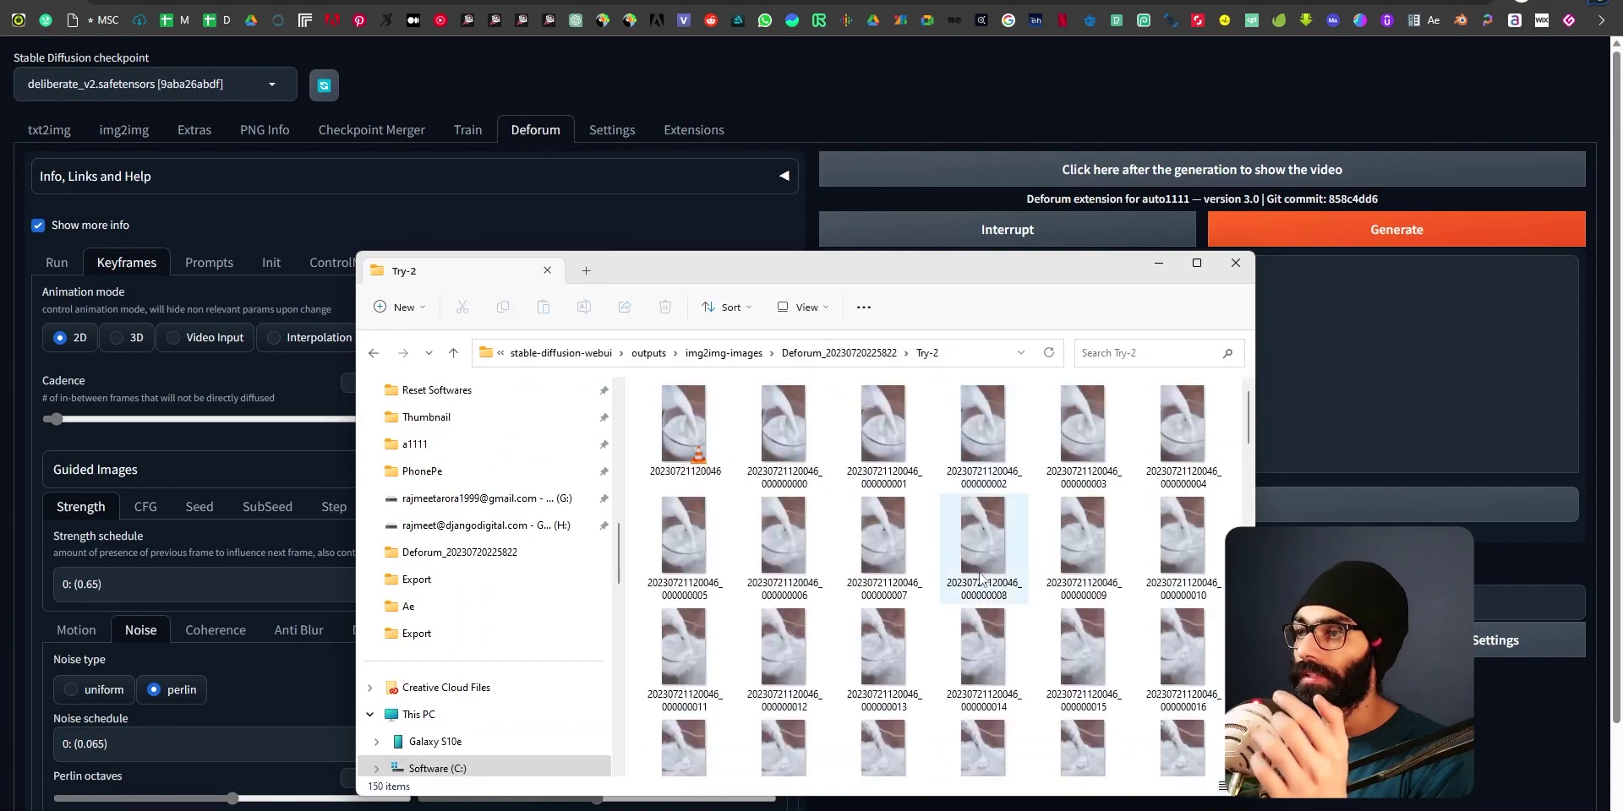
pyautogui.scroll(-15, 753, 504)
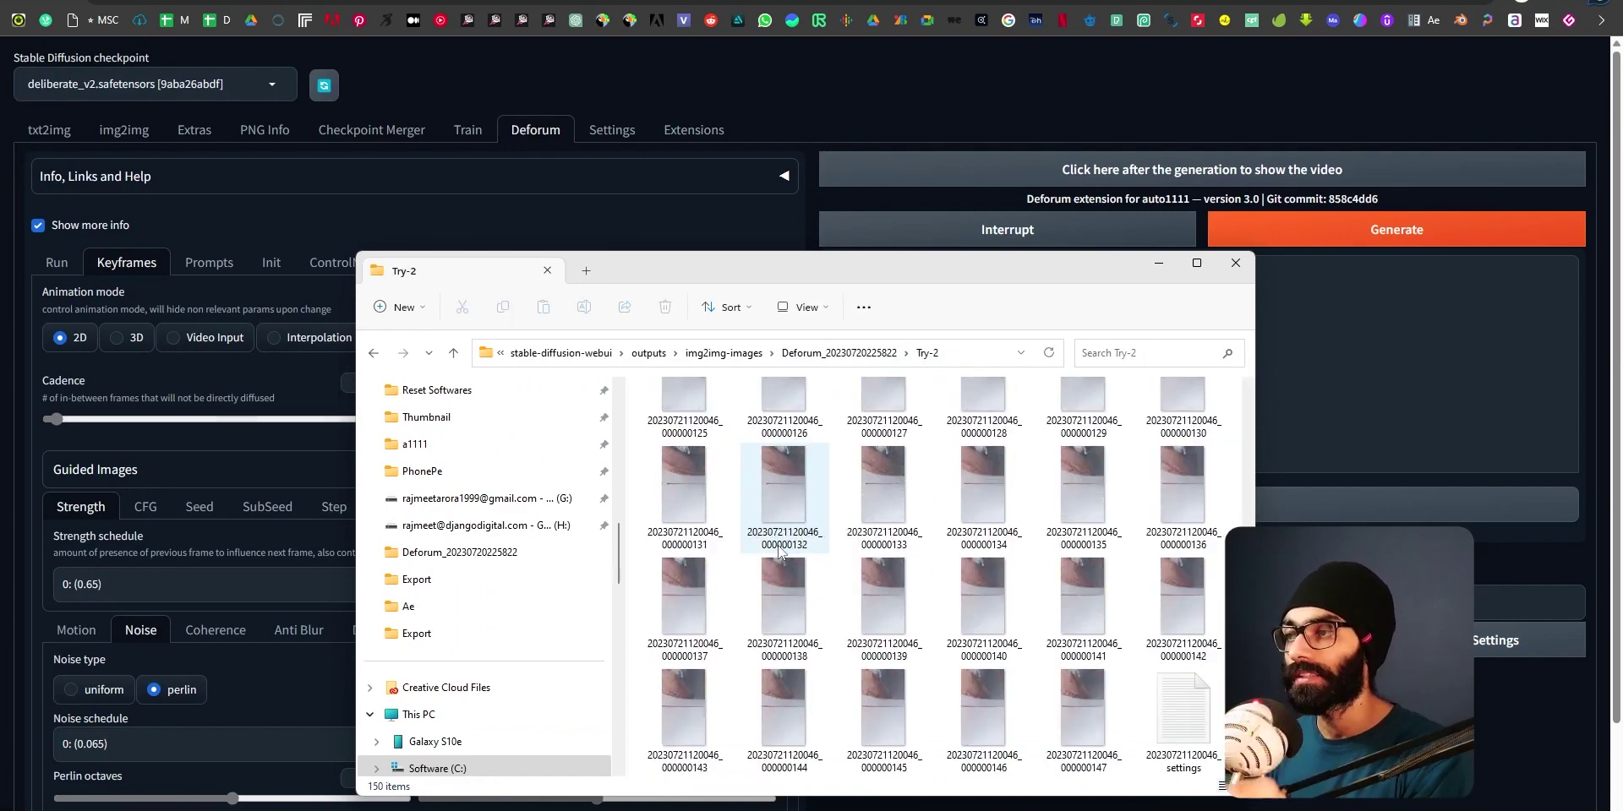
pyautogui.scroll(15, 778, 549)
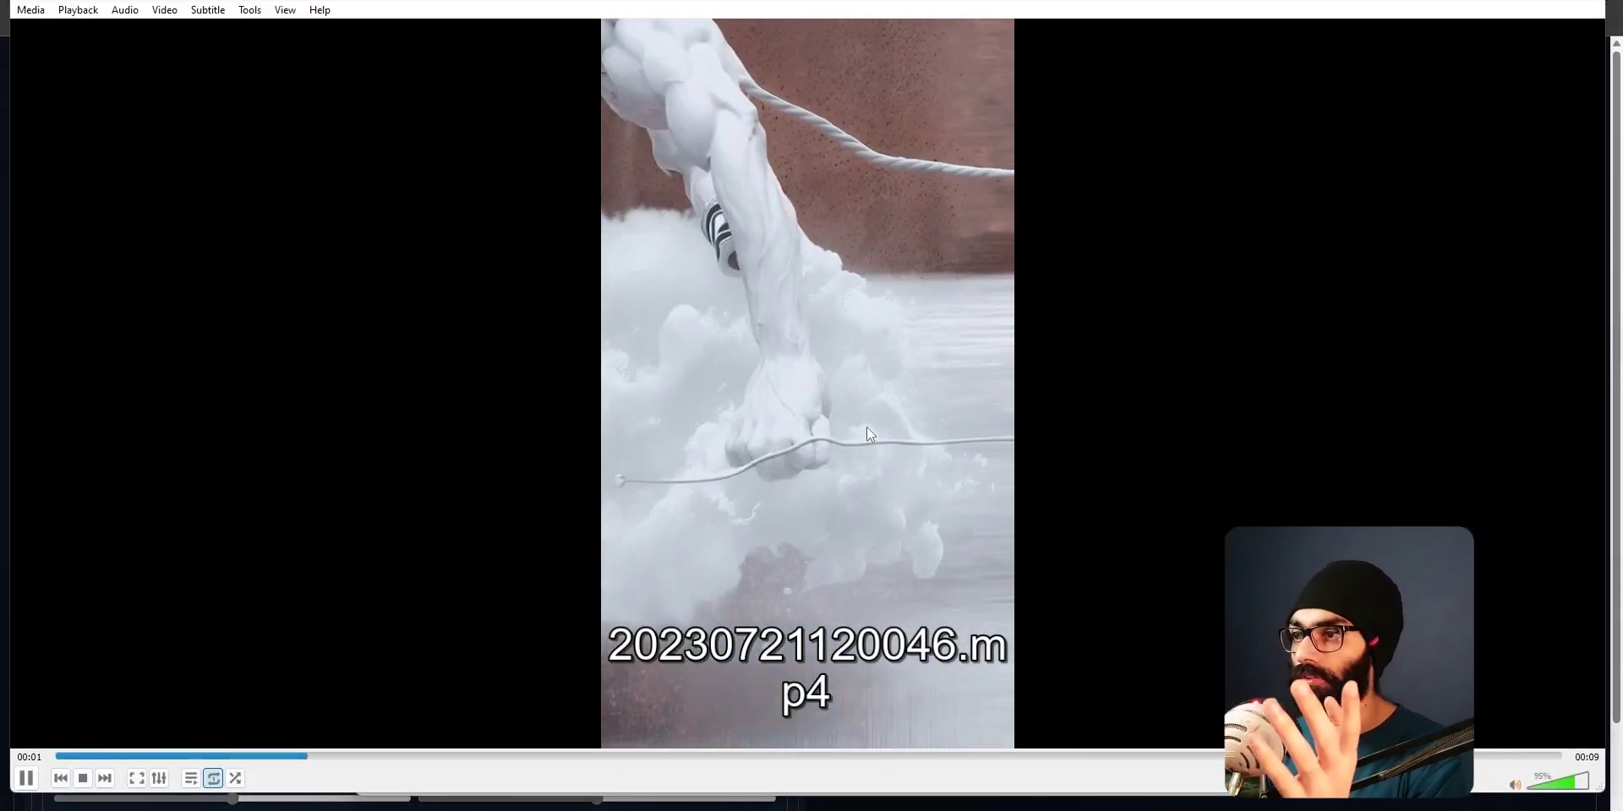
pyautogui.press('space')
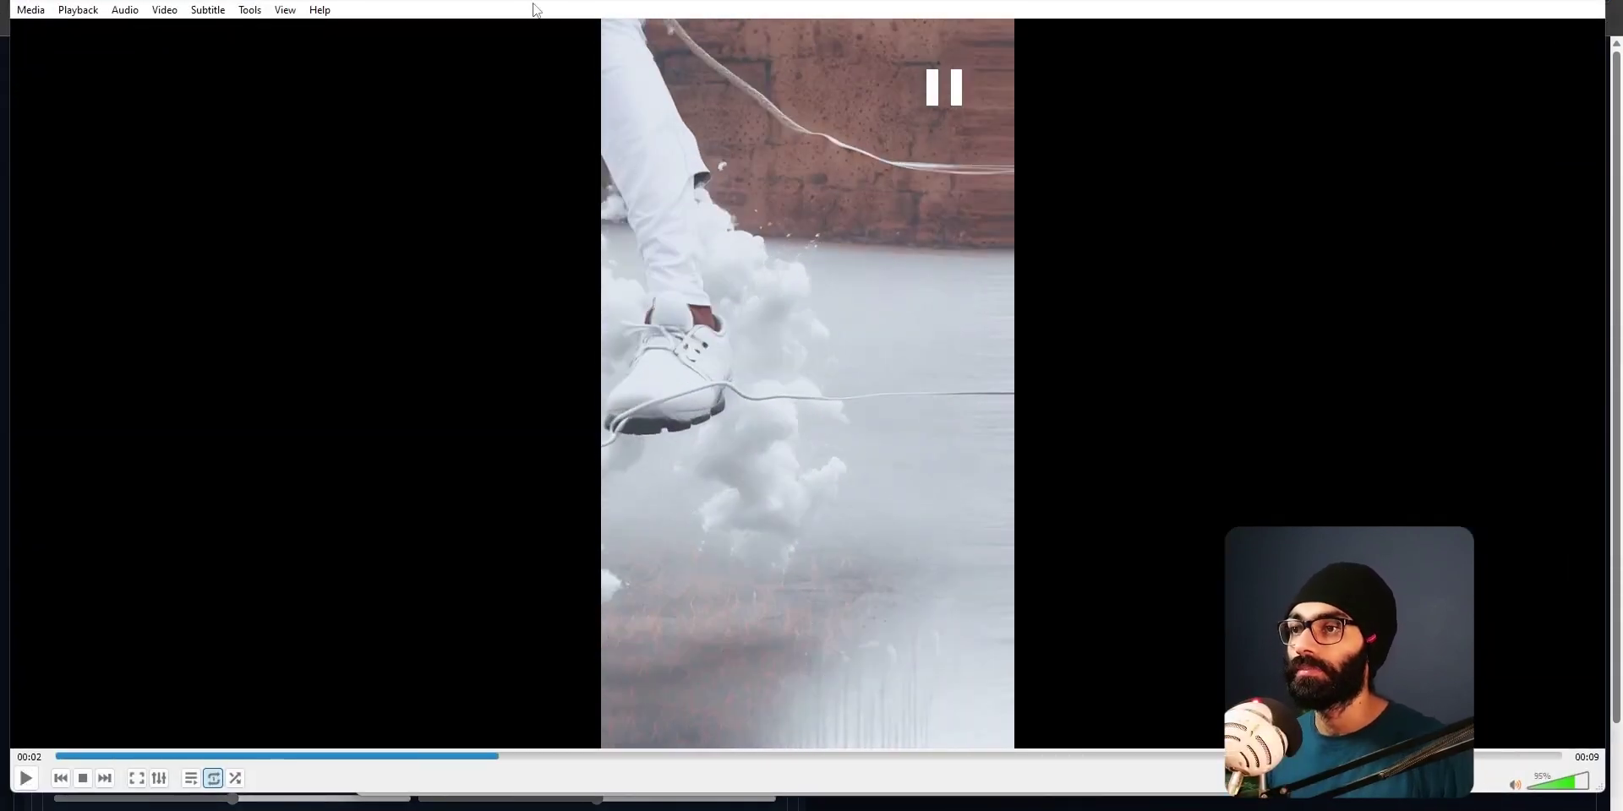
pyautogui.press('space')
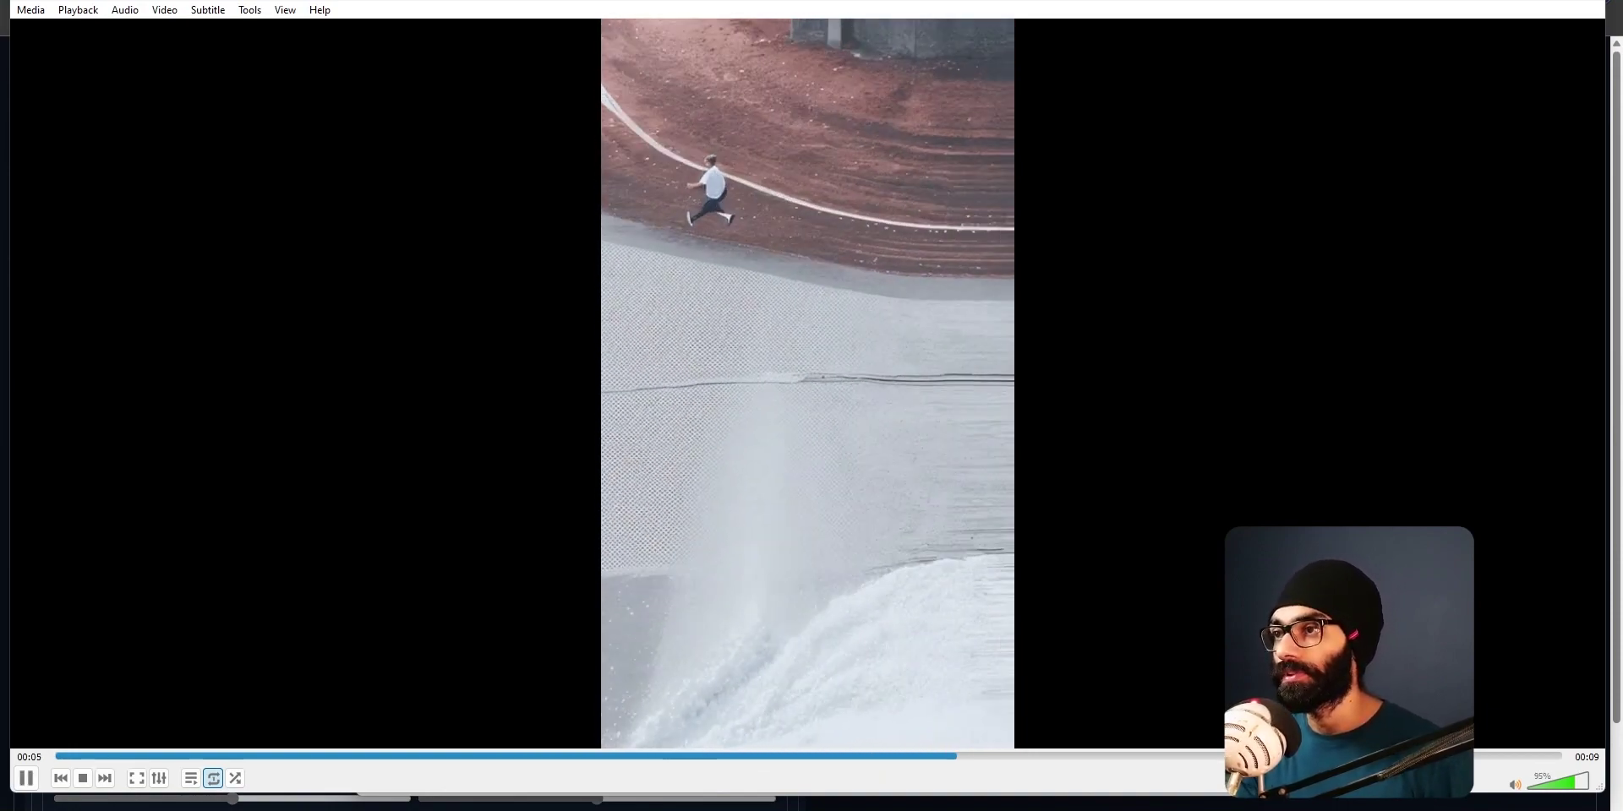
pyautogui.press('space')
pyautogui.press('space')
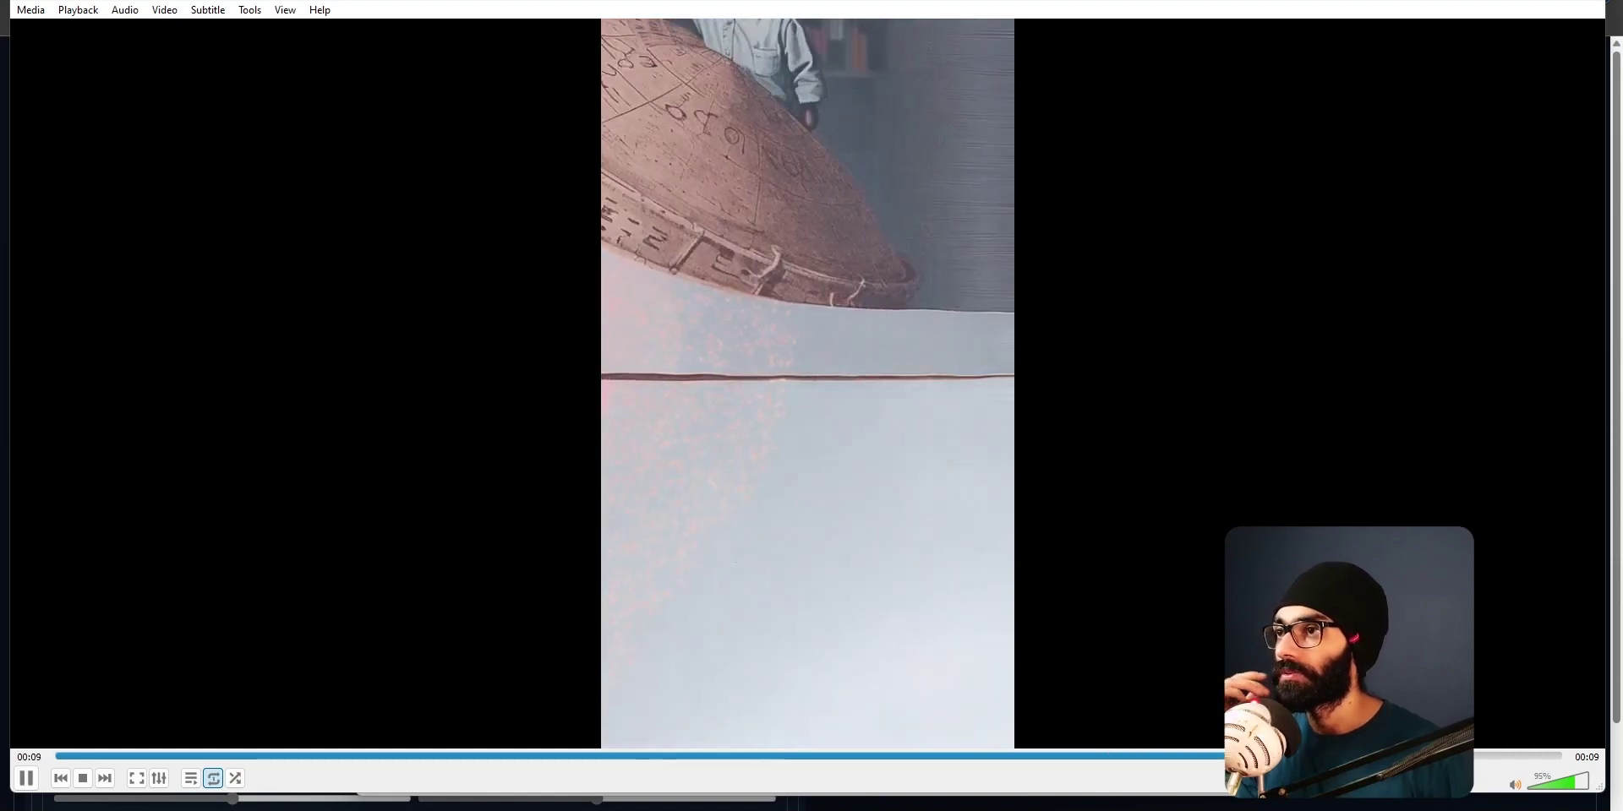
pyautogui.press('space')
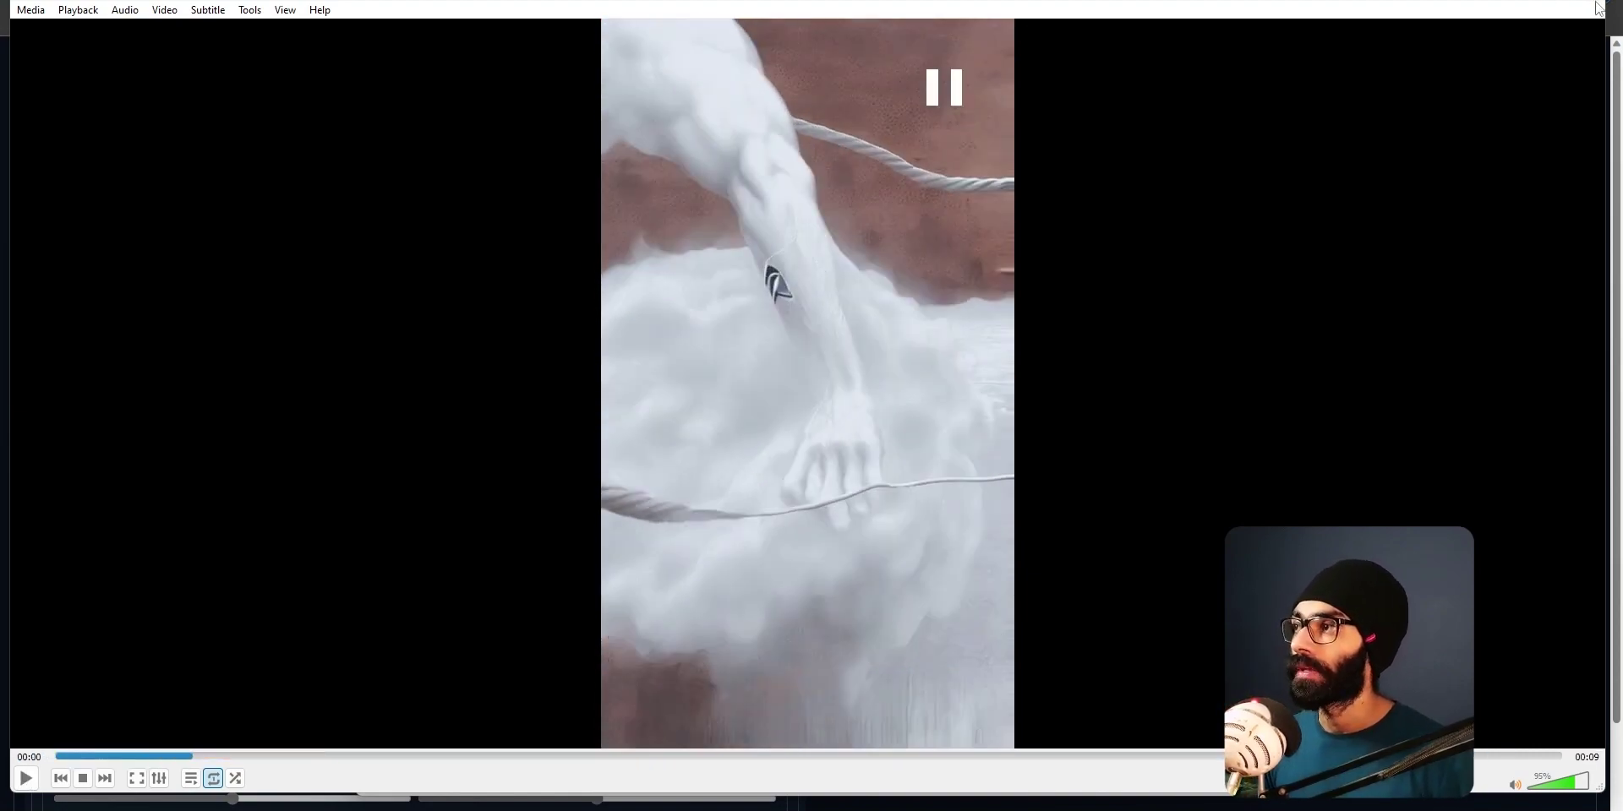
pyautogui.click(1598, 9)
pyautogui.click(865, 359)
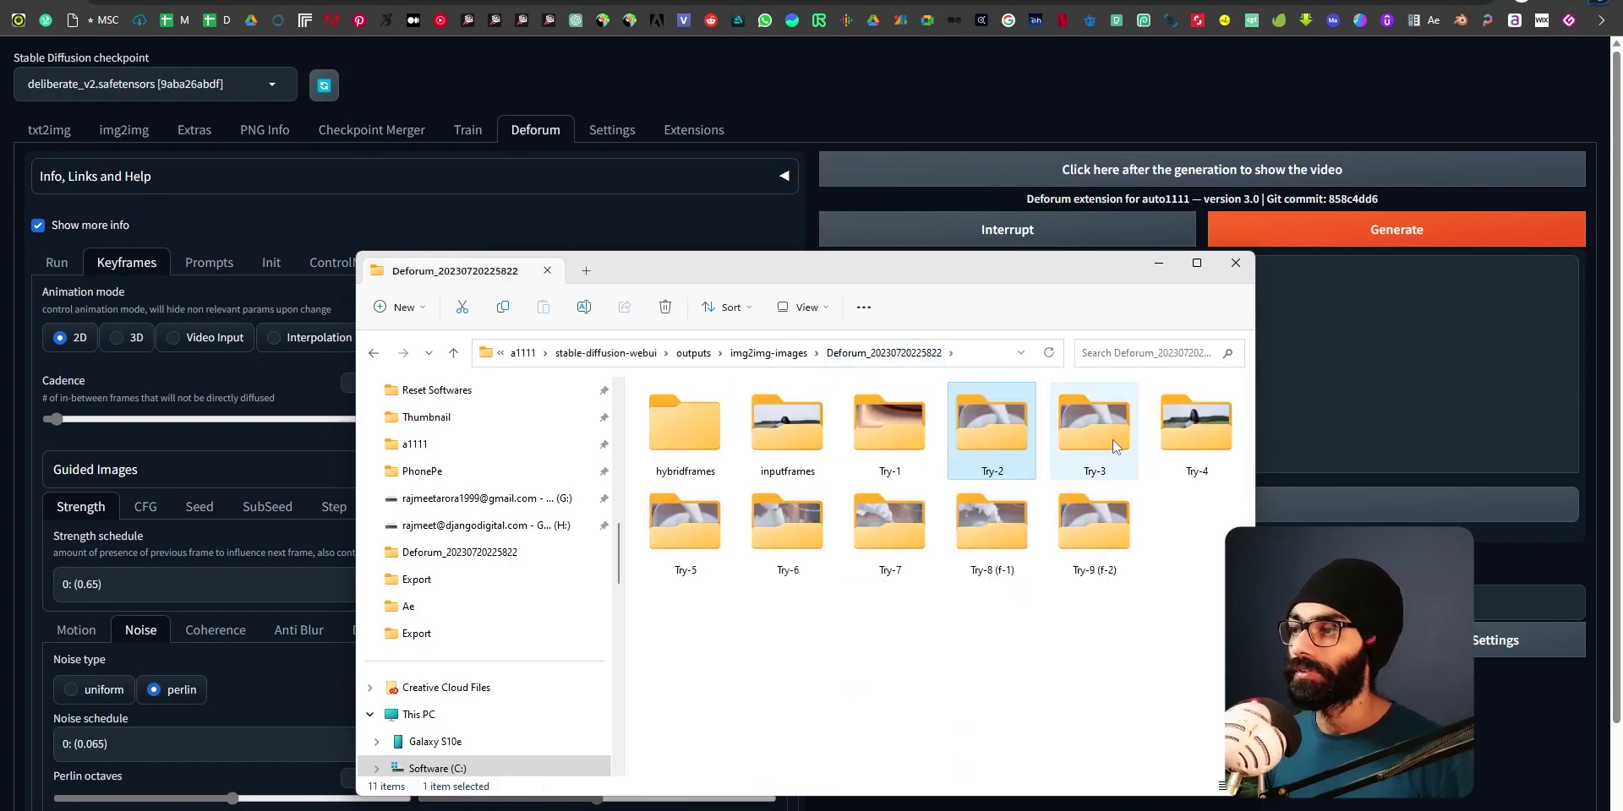
# Preview the Try-3 render 20230721121802.mp4 in VLC, pausing once, then close it.
pyautogui.doubleClick(1114, 446)
pyautogui.doubleClick(703, 427)
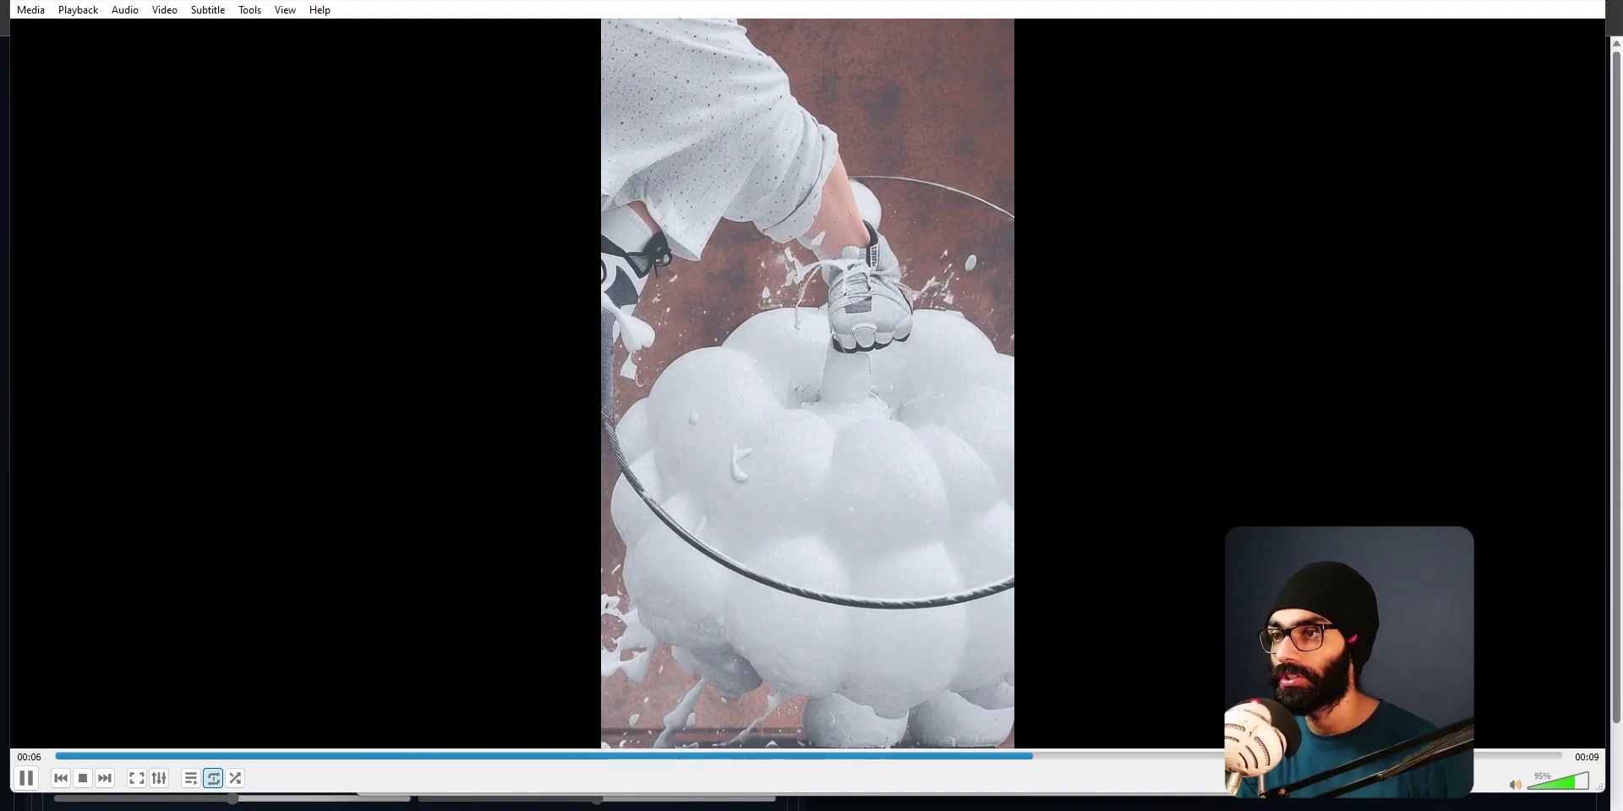
pyautogui.press('space')
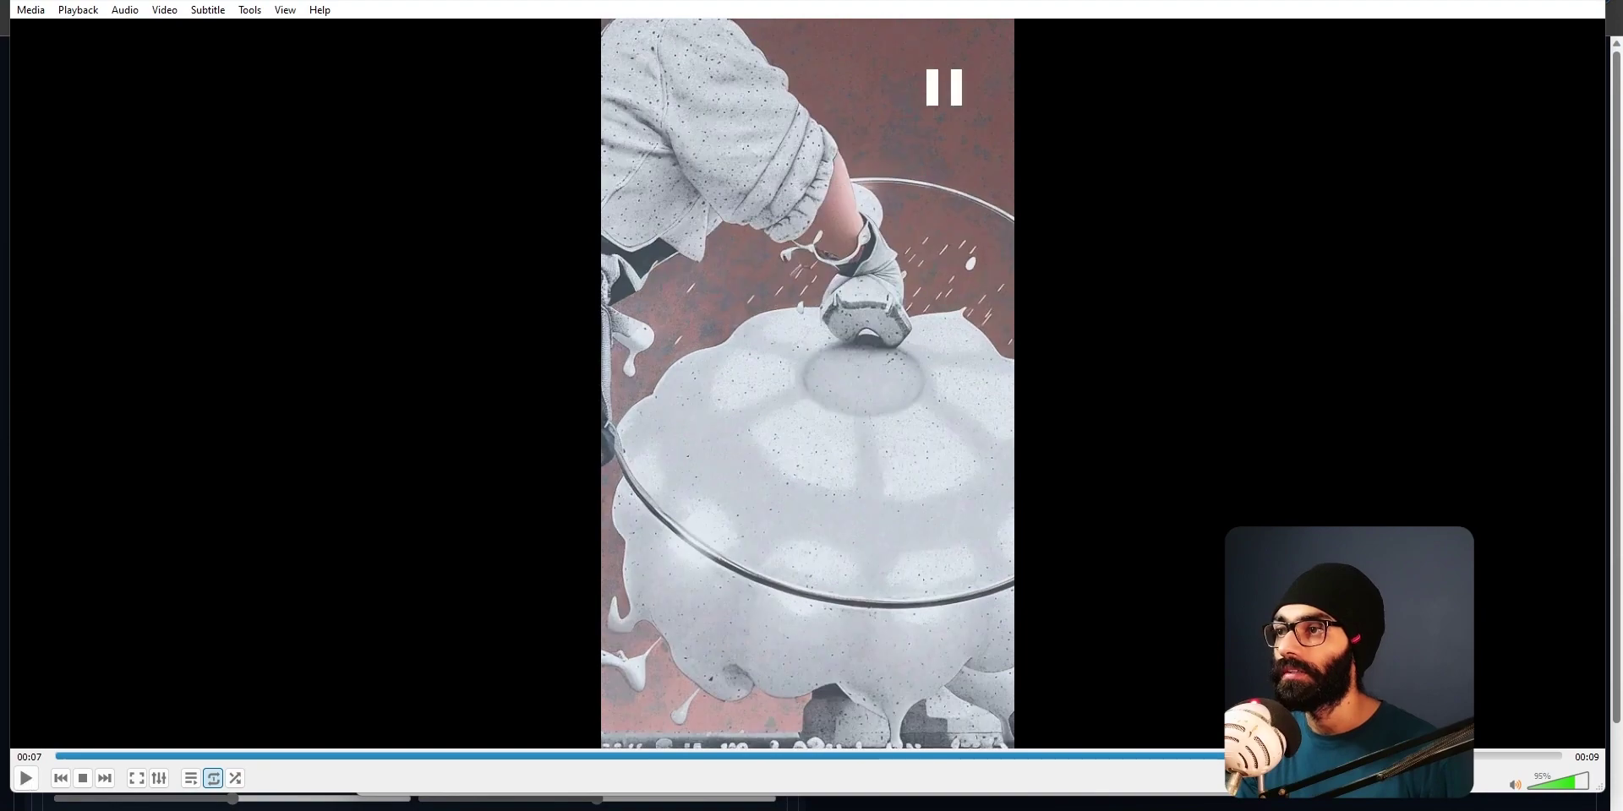
pyautogui.press('space')
pyautogui.press('space')
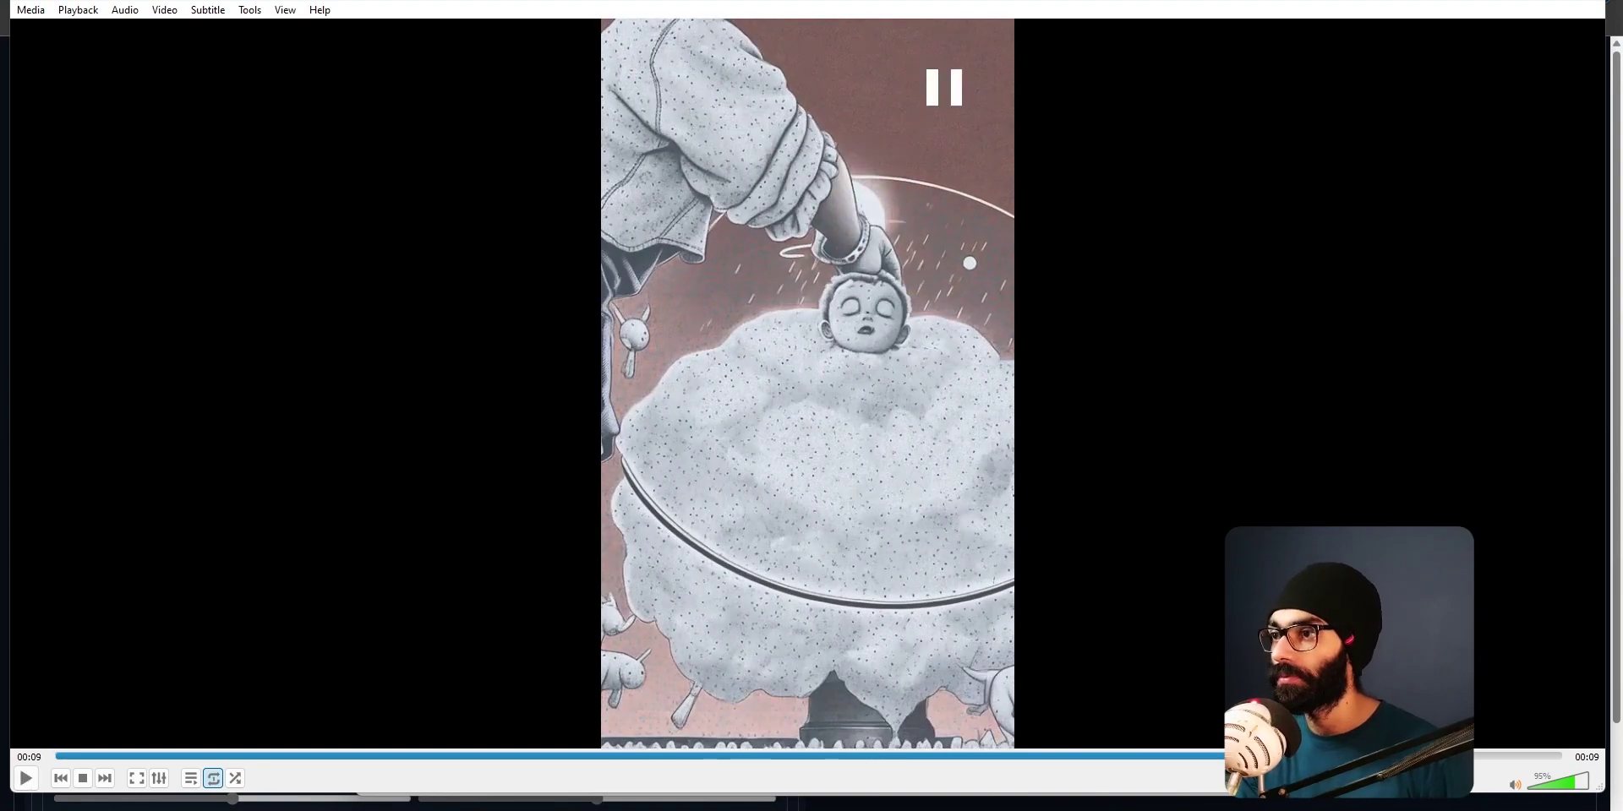
pyautogui.press('space')
pyautogui.press('space')
pyautogui.press('space')
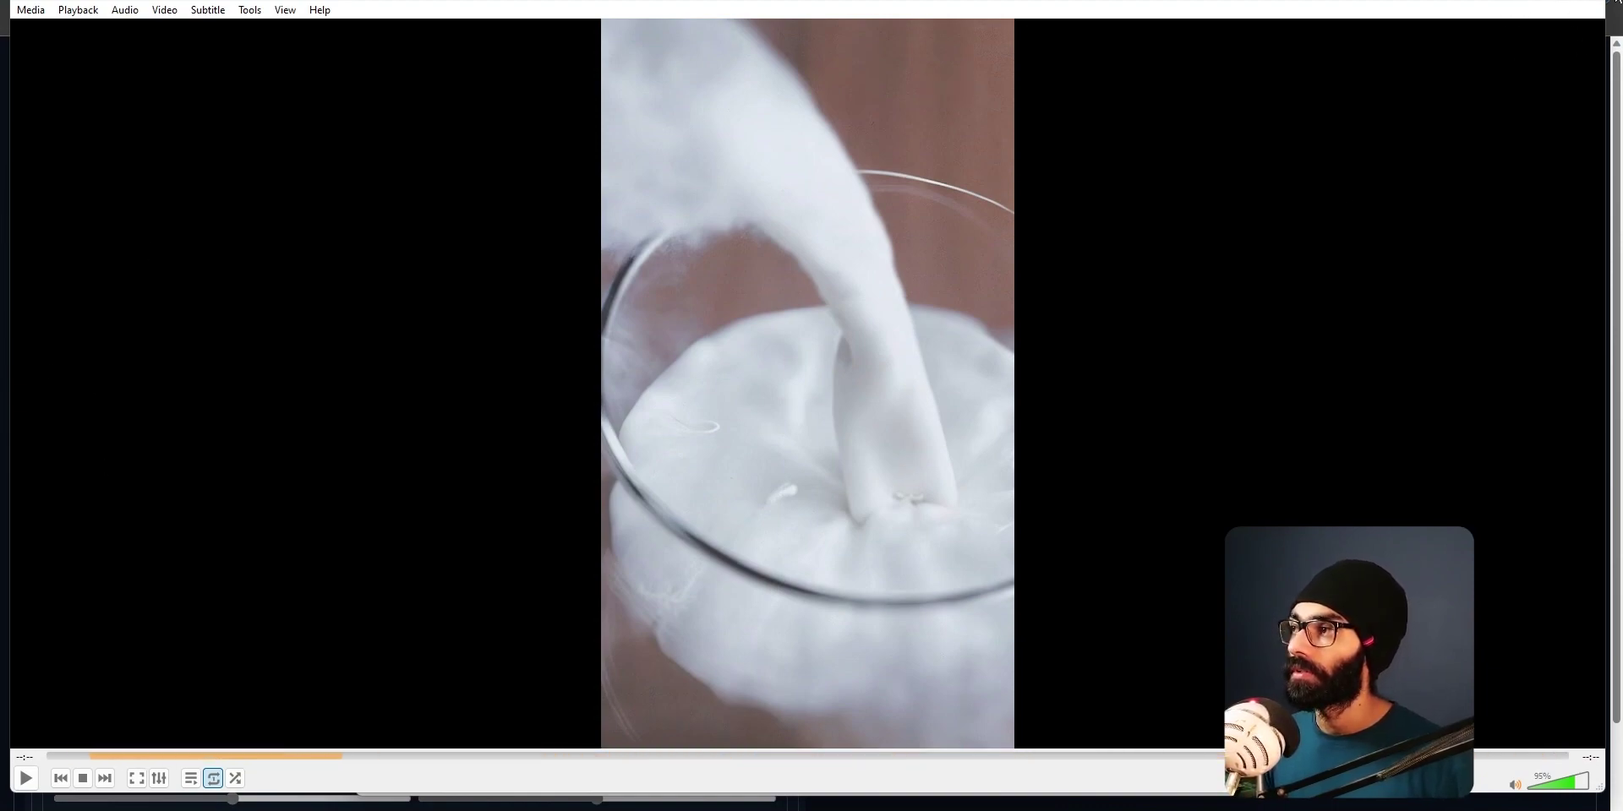
pyautogui.click(1616, 3)
# Briefly preview the Try-4 output video.
pyautogui.click(845, 353)
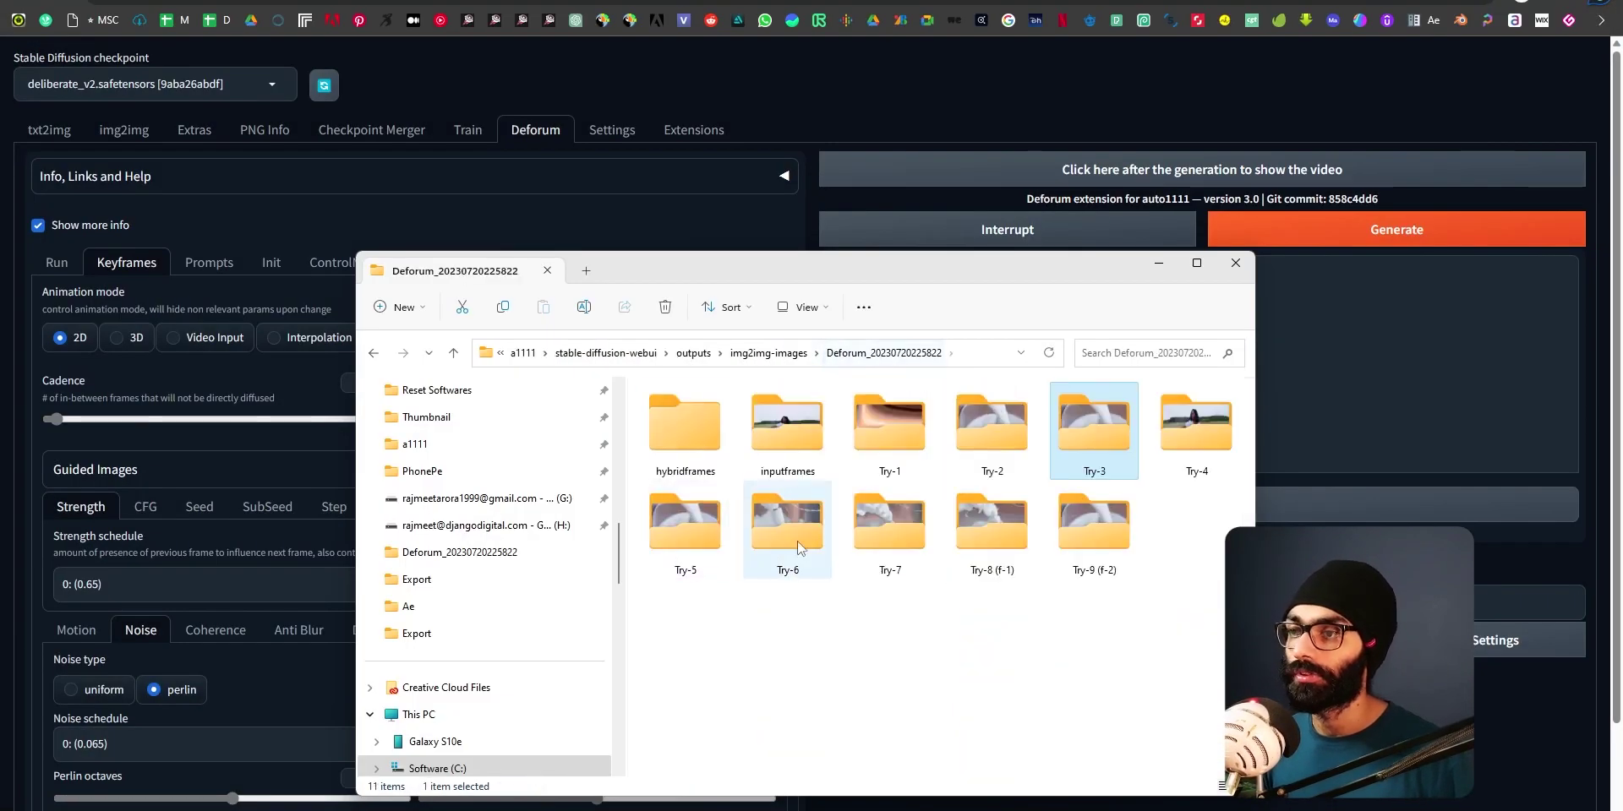
pyautogui.doubleClick(1195, 420)
pyautogui.doubleClick(726, 443)
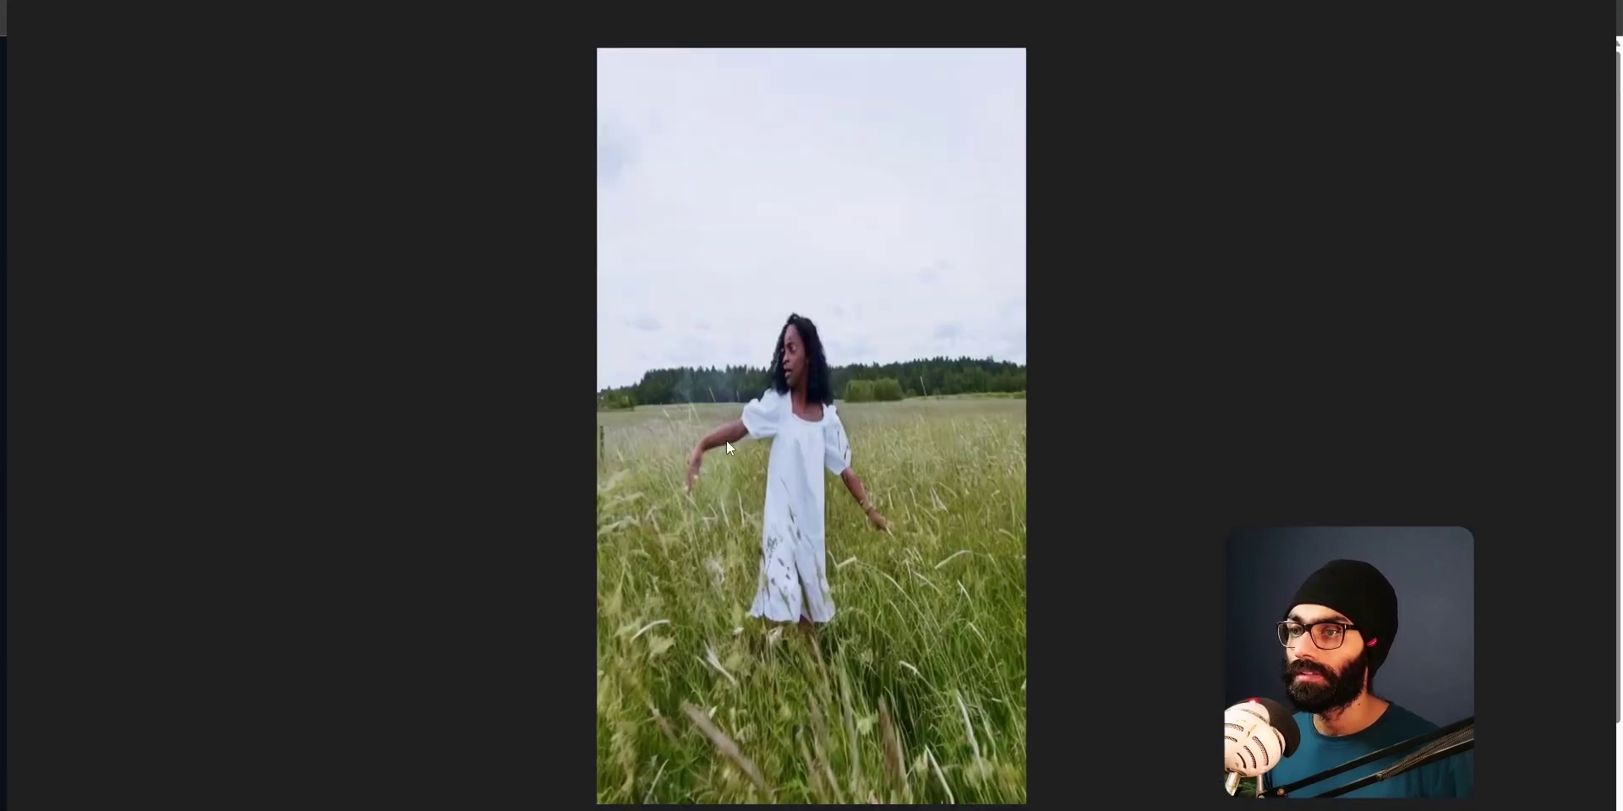
pyautogui.press('Escape')
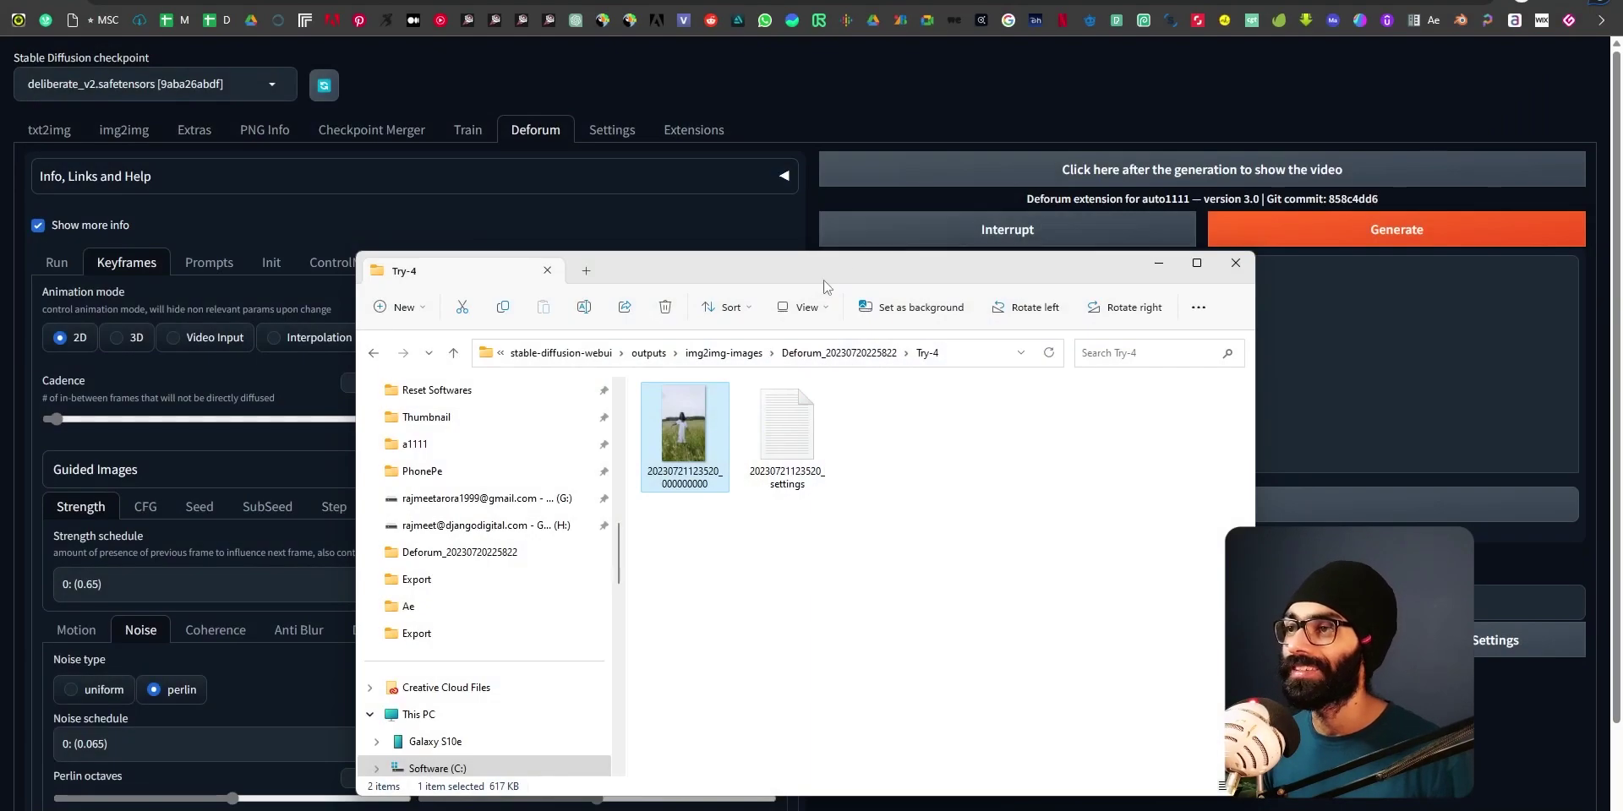
# Watch the Try-5 render nearly to its end, then start the Try-6 render 20230721131143.mp4.
pyautogui.click(814, 354)
pyautogui.doubleClick(693, 541)
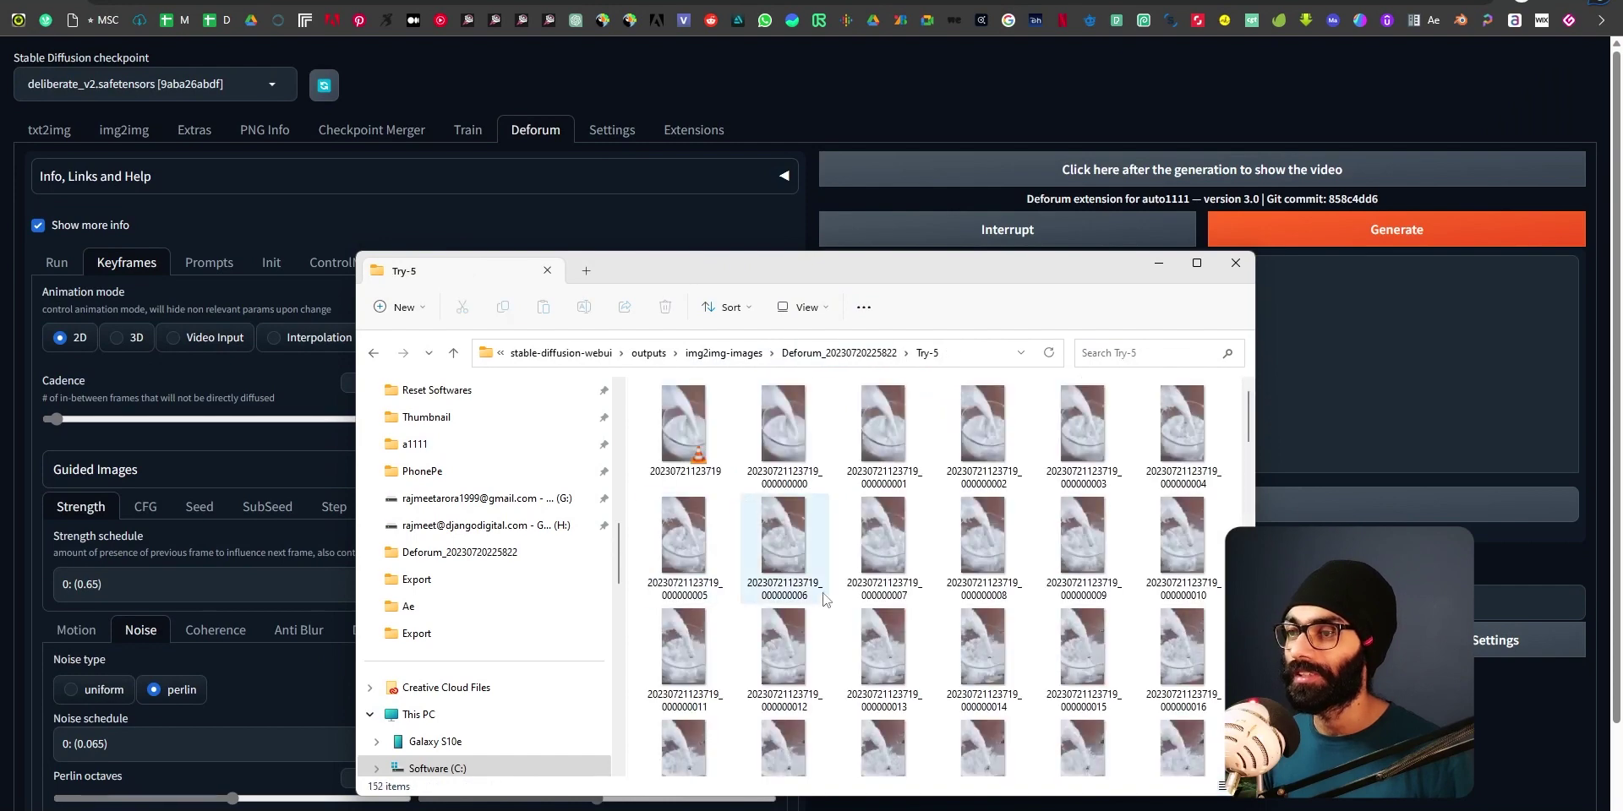
pyautogui.doubleClick(693, 420)
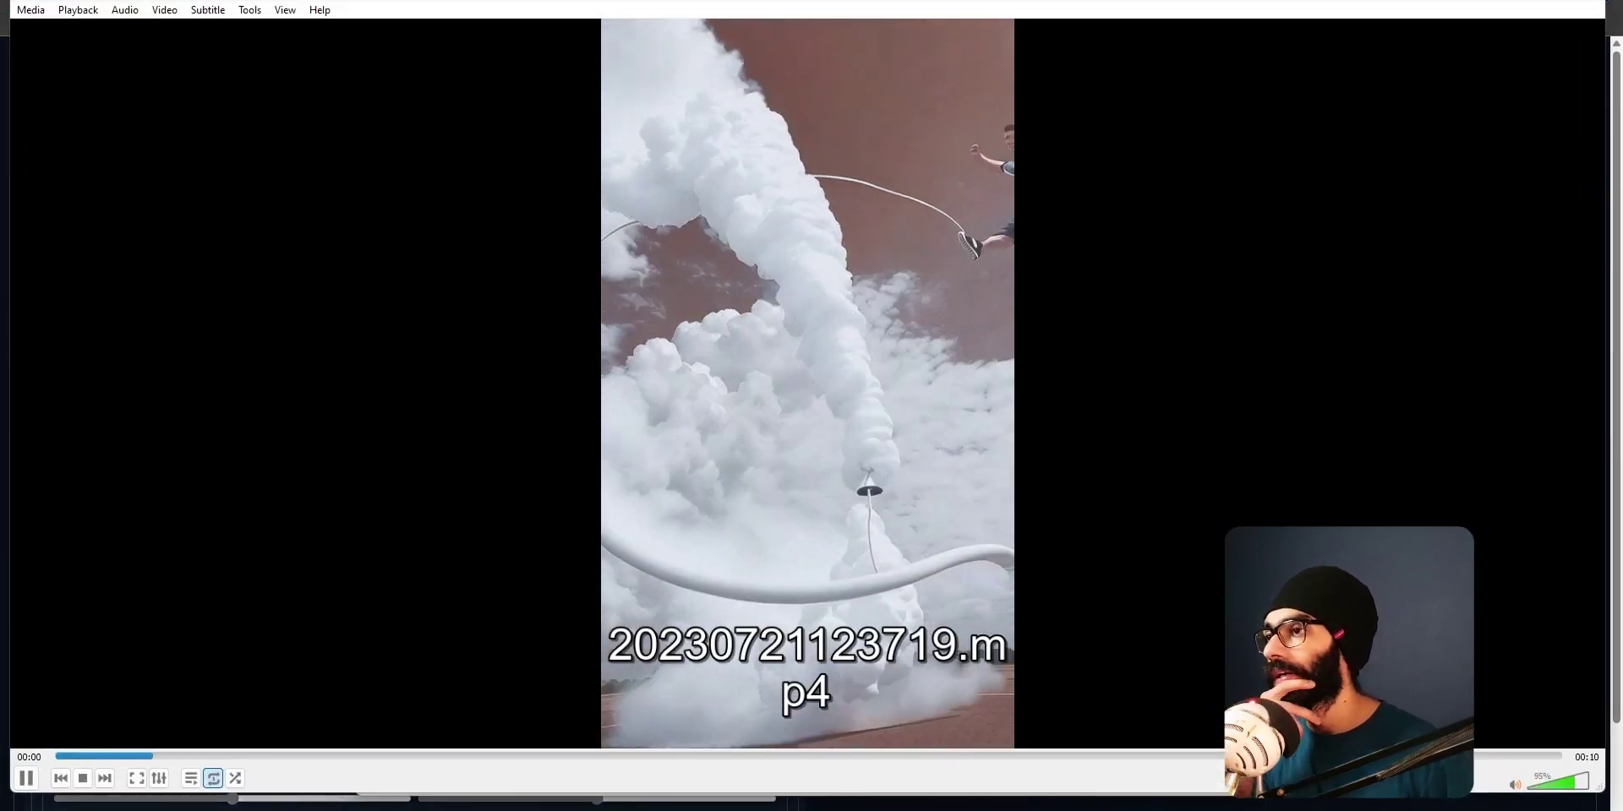
pyautogui.press('space')
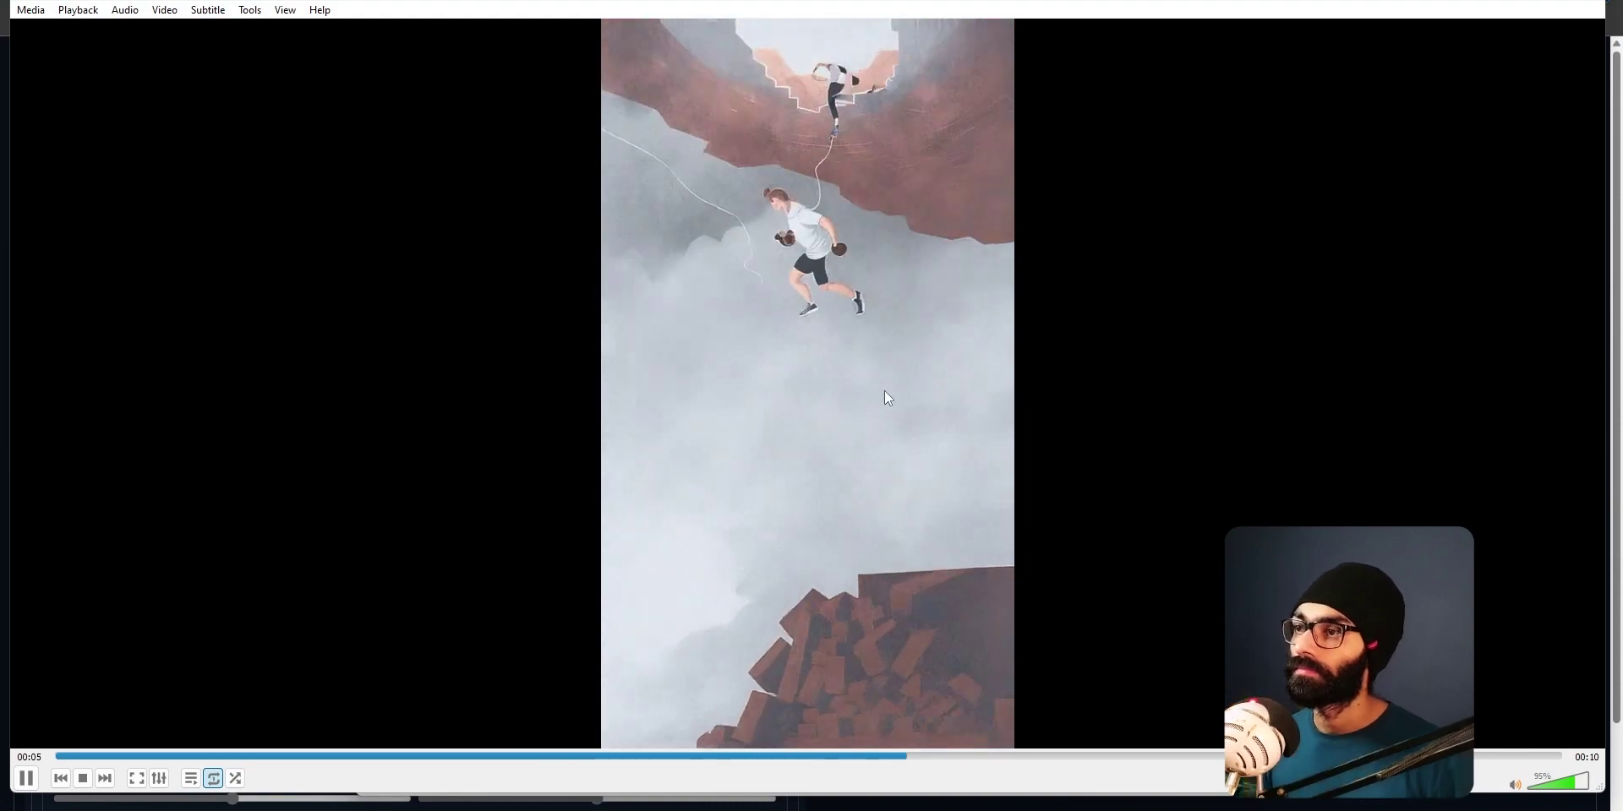
pyautogui.click(737, 222)
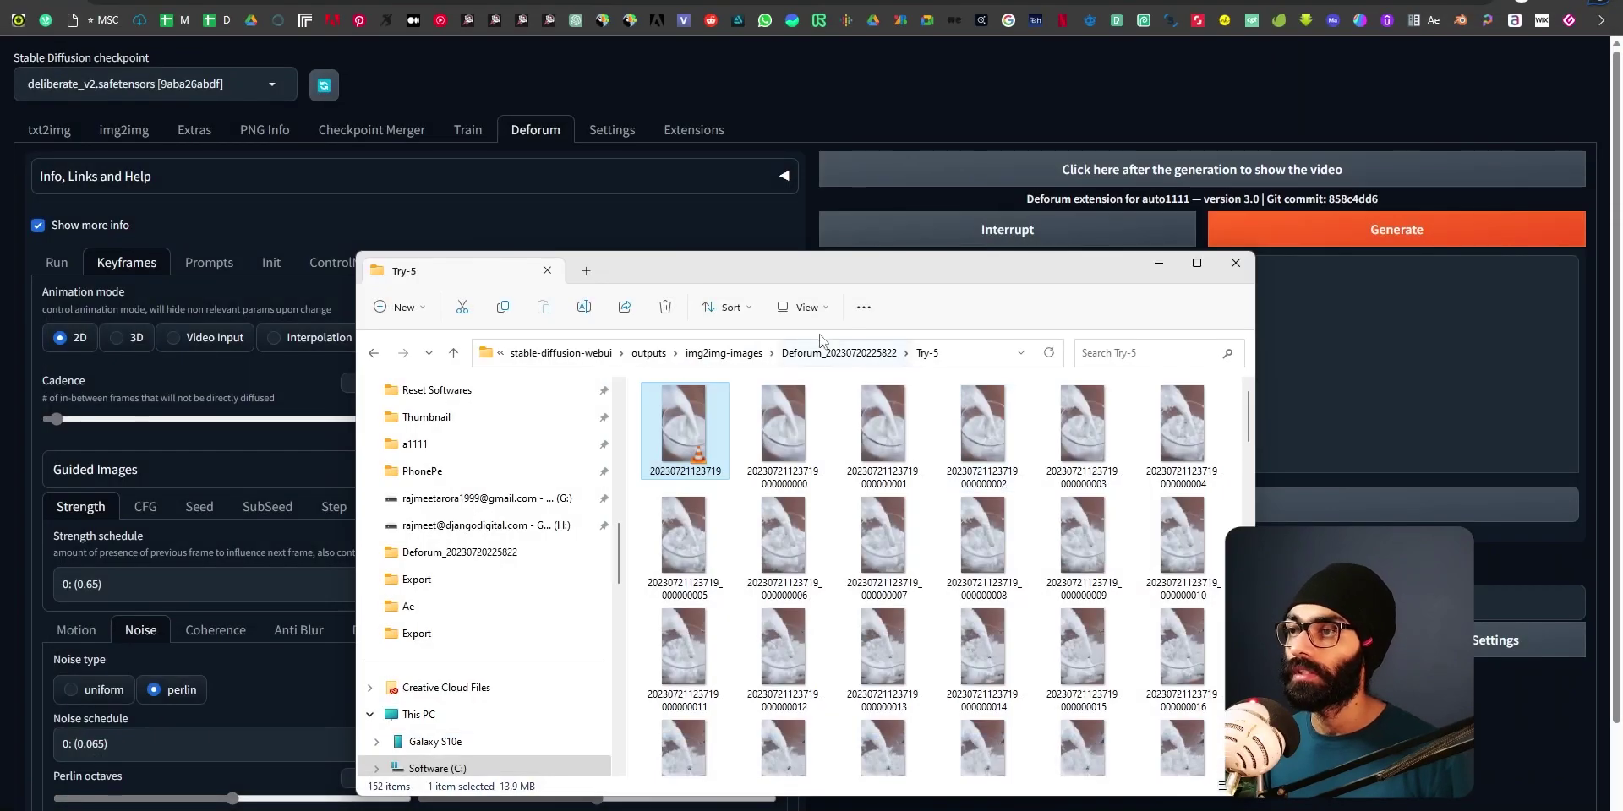
pyautogui.hotkey('alt', 'Left')
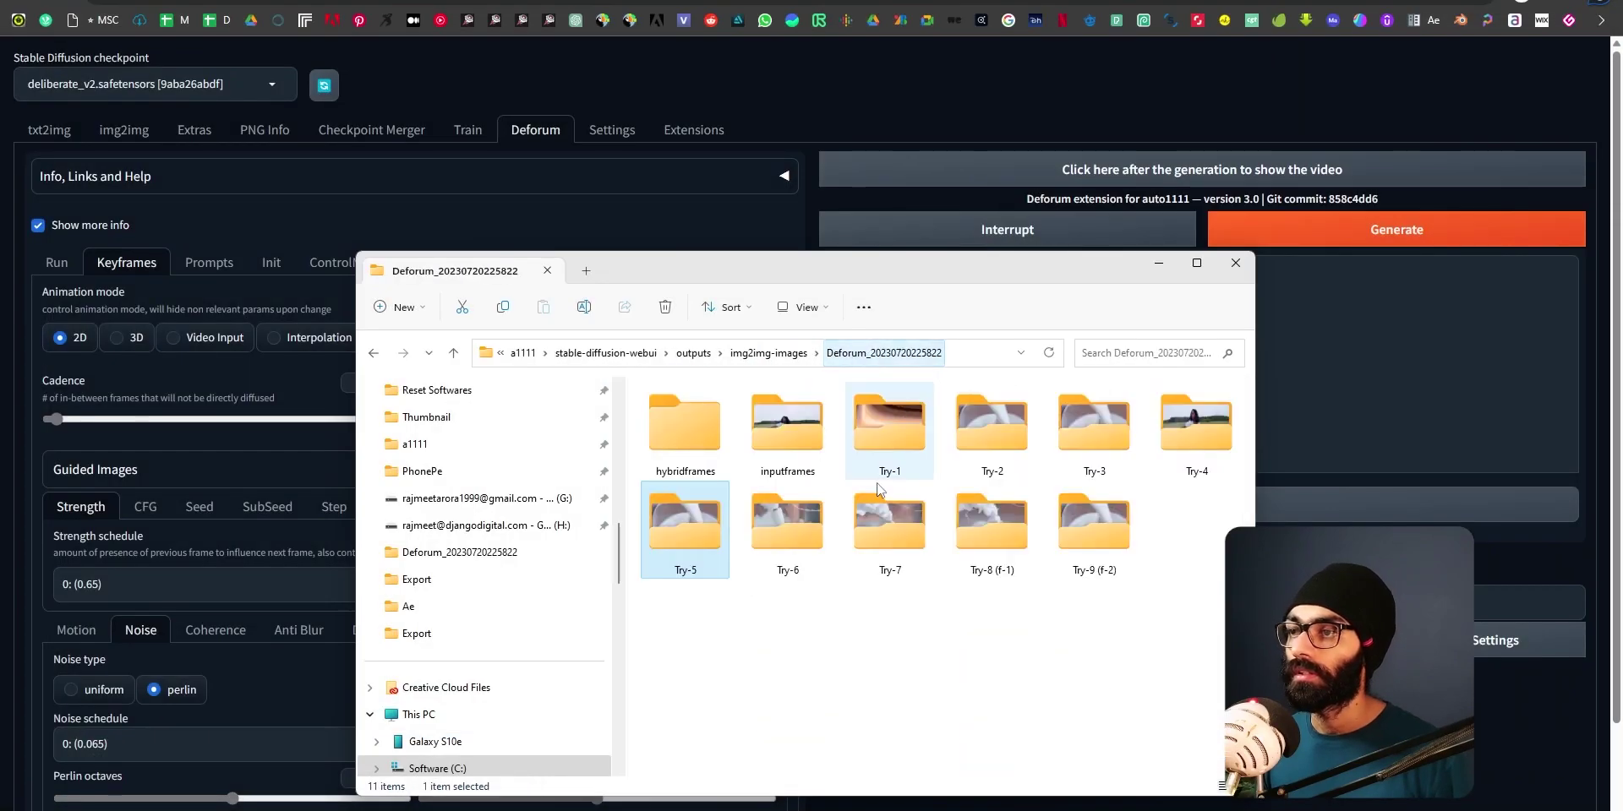
pyautogui.doubleClick(775, 526)
pyautogui.doubleClick(707, 426)
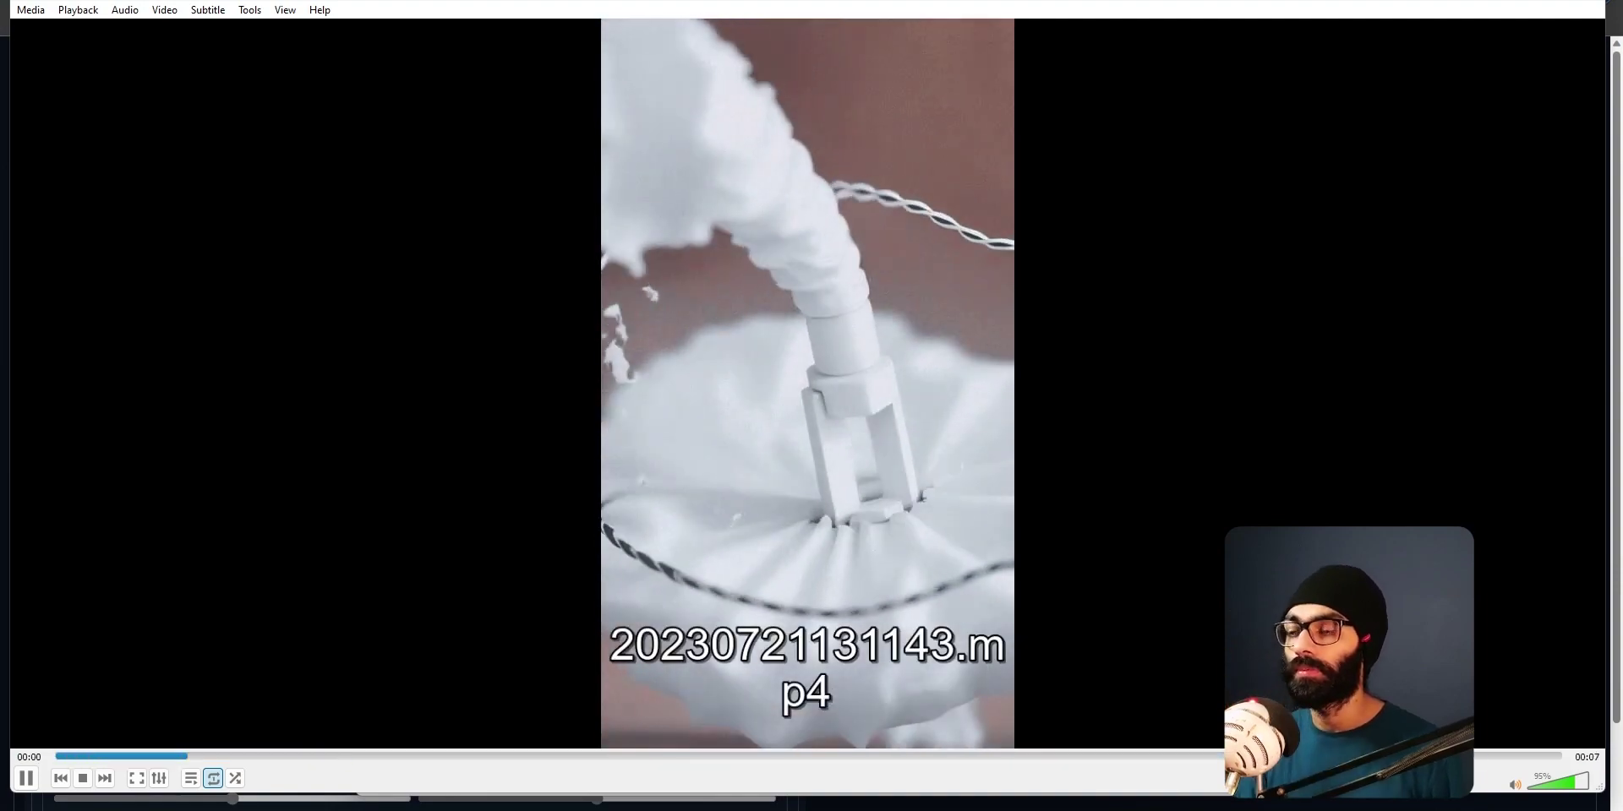
# Close the Try-6 clip and play the Try-7 render 20230721133545.mp4, pausing briefly.
pyautogui.press('space')
pyautogui.hotkey('alt', 'F4')
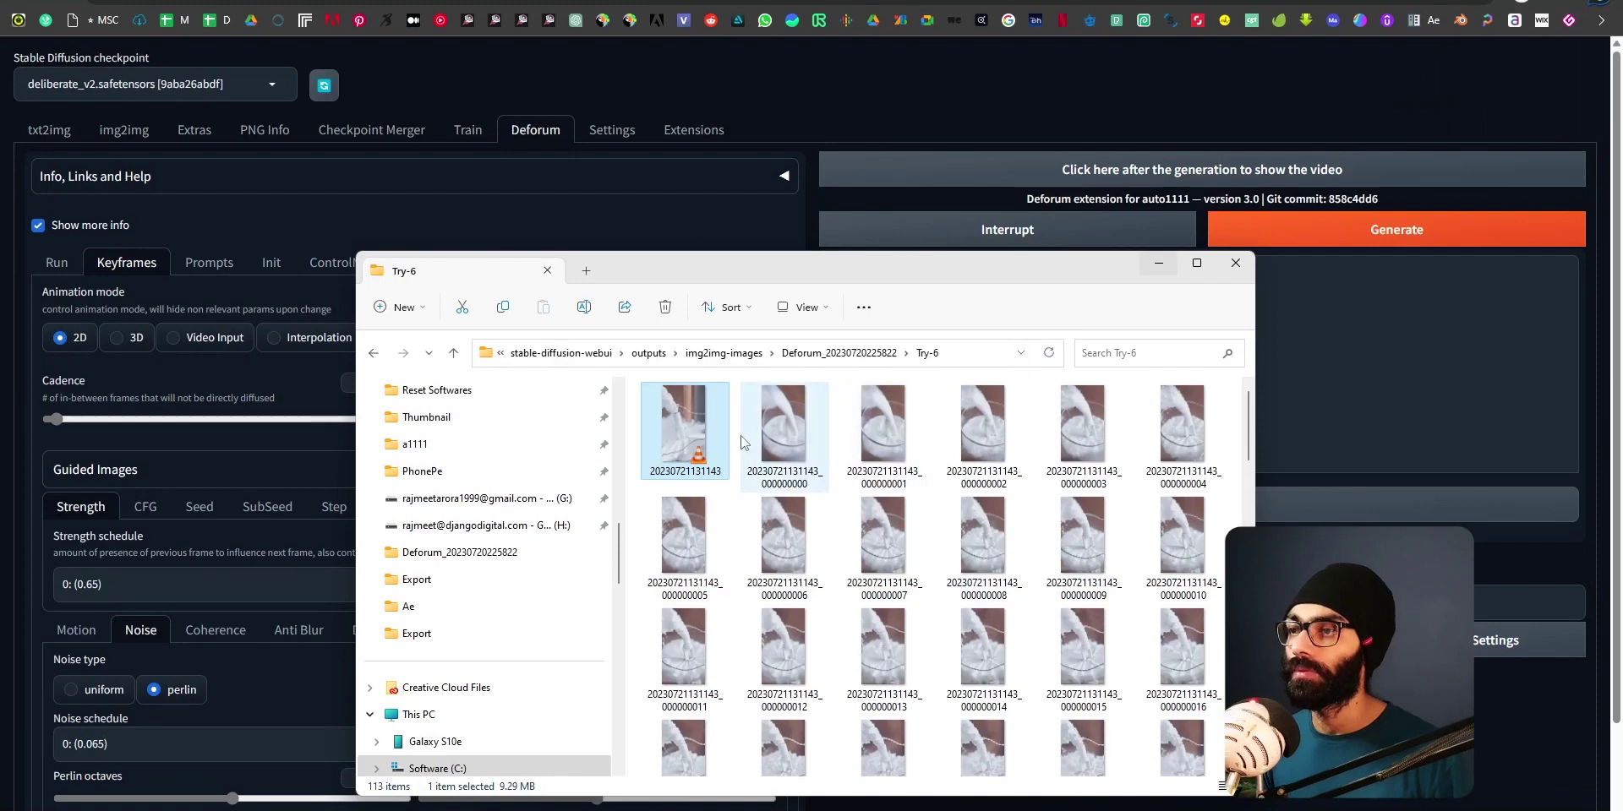
pyautogui.hotkey('alt', 'Up')
pyautogui.doubleClick(890, 524)
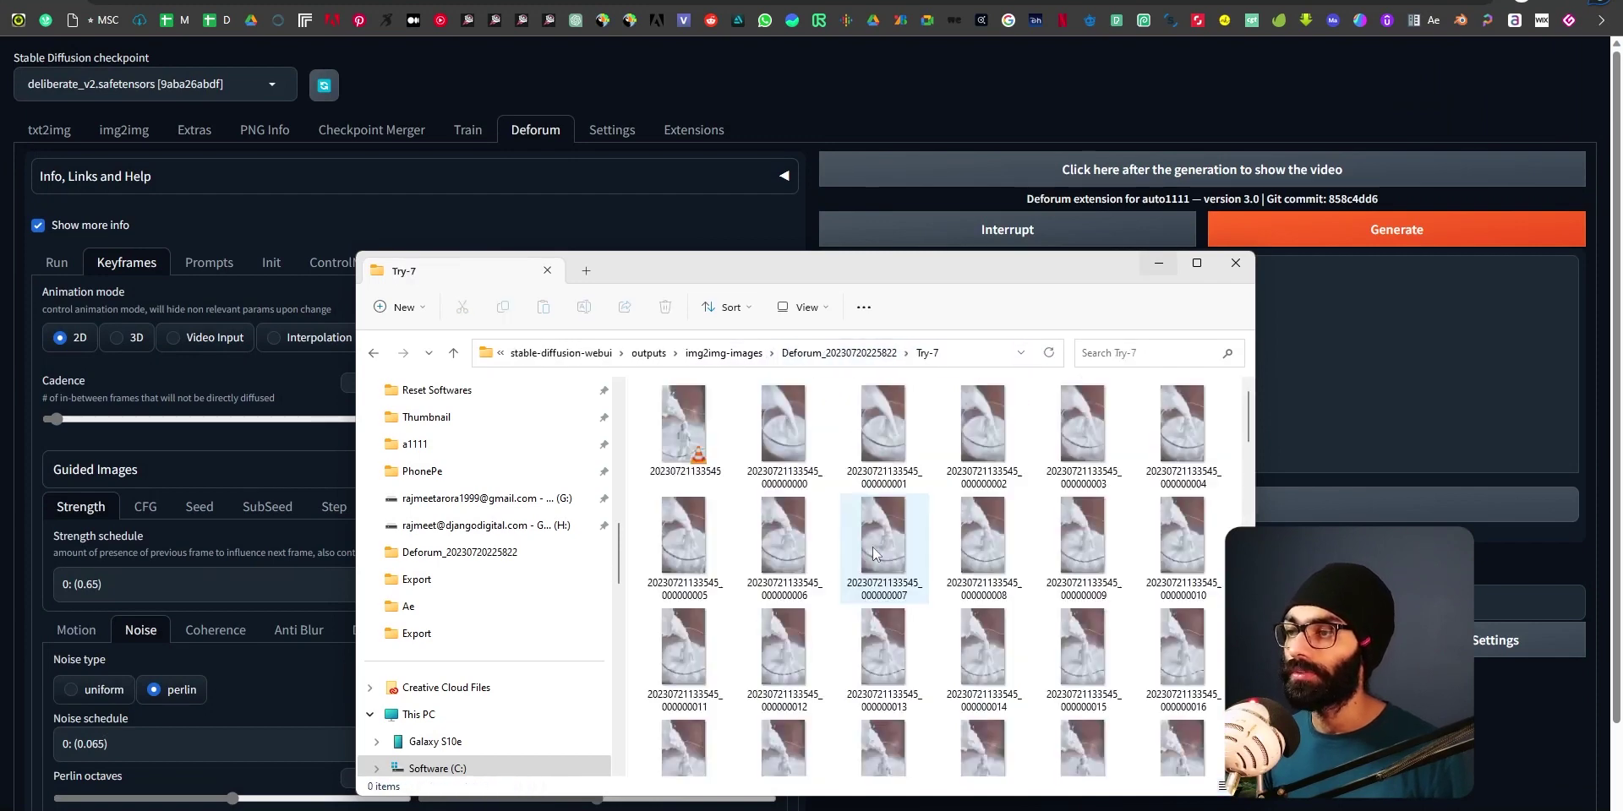
pyautogui.doubleClick(683, 460)
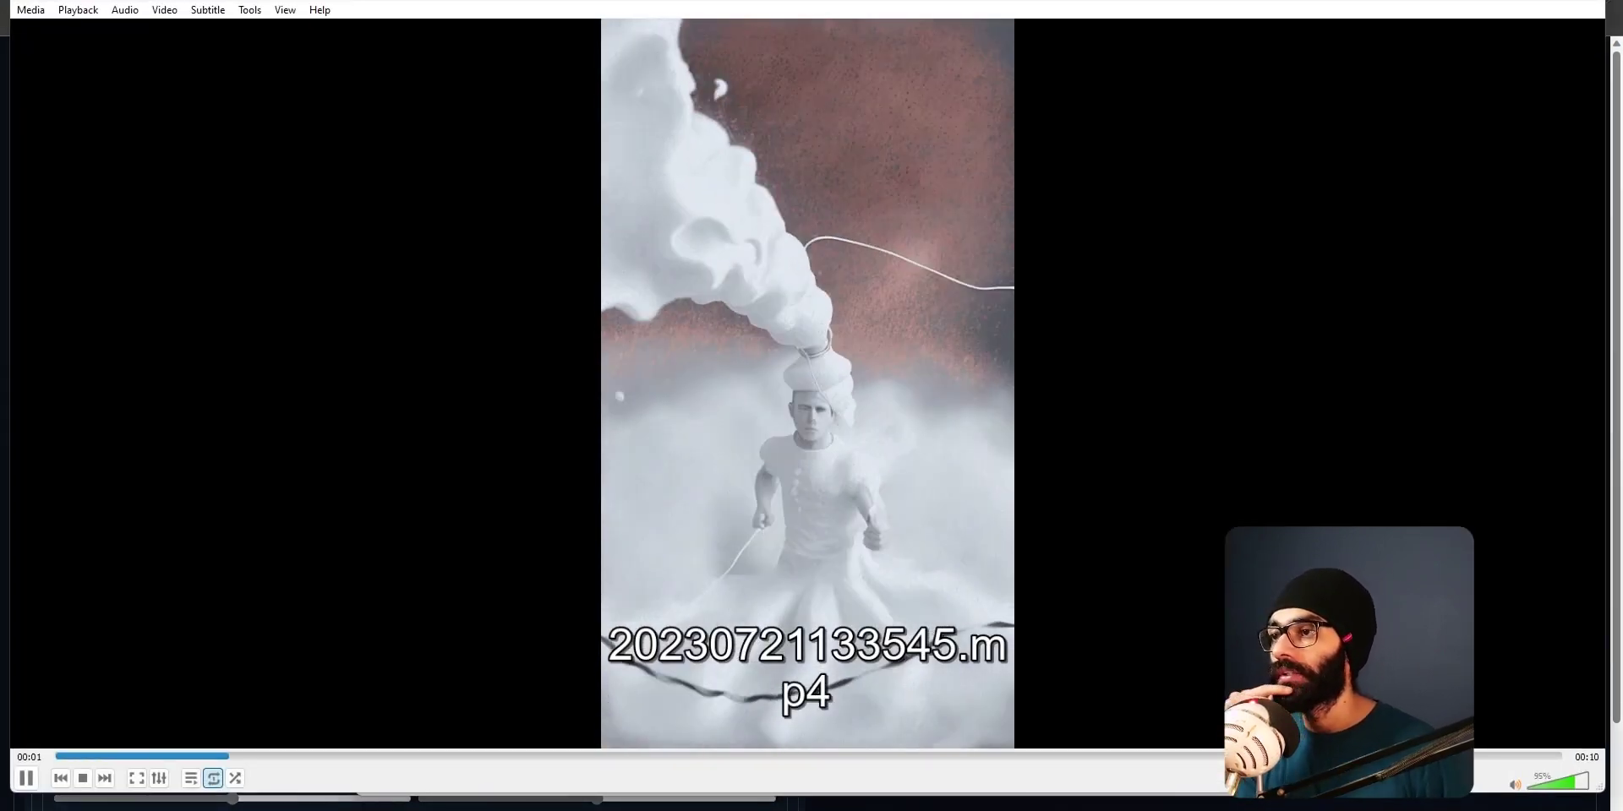
pyautogui.press('space')
pyautogui.press('space')
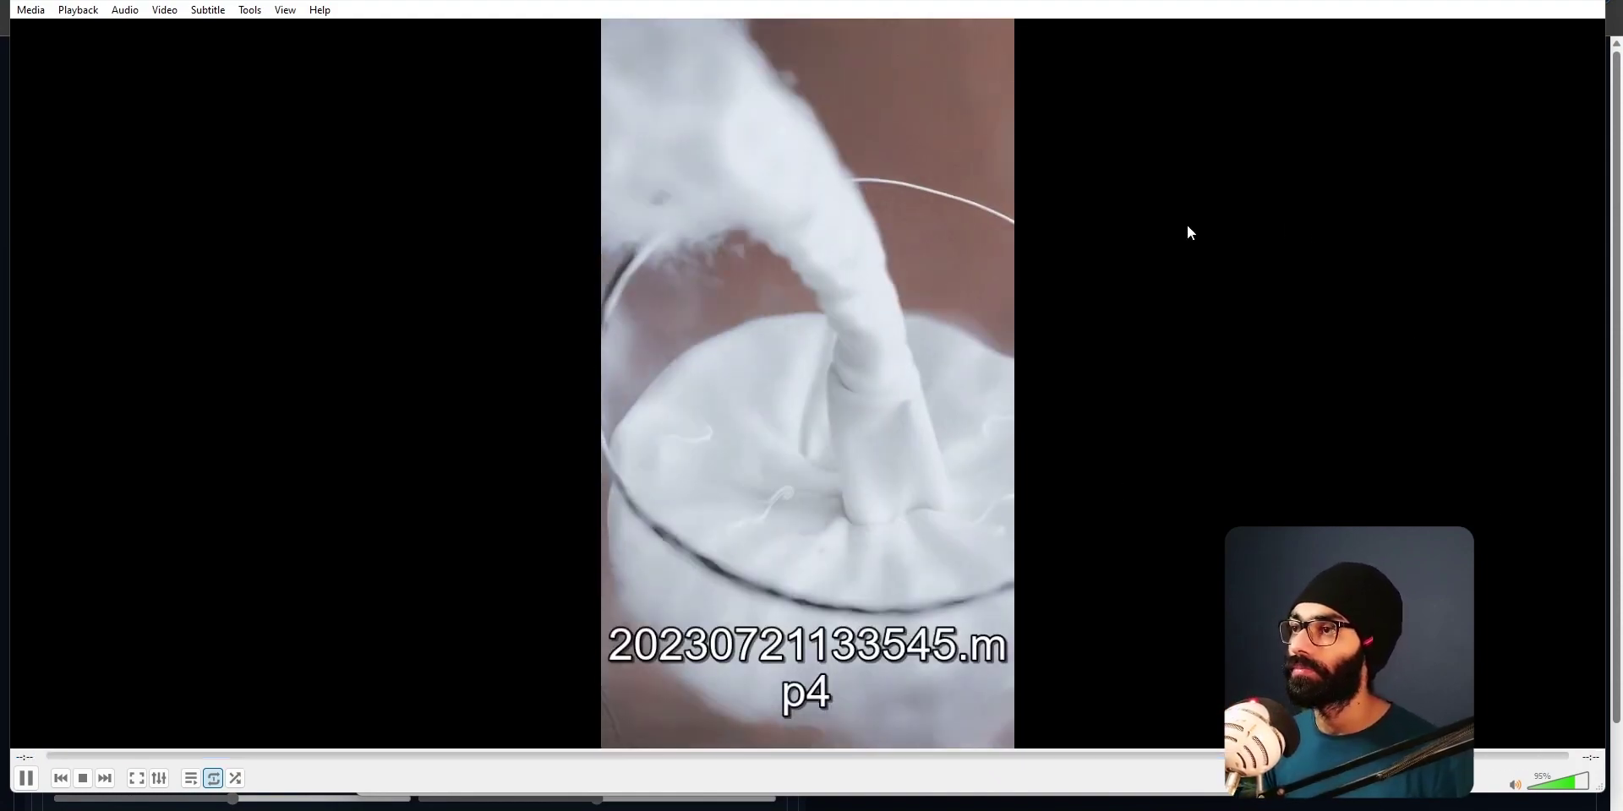
# Close Try-7 and play the Try-8 (f-1) render 20230721141115.mp4, pausing once.
pyautogui.click(1589, 1)
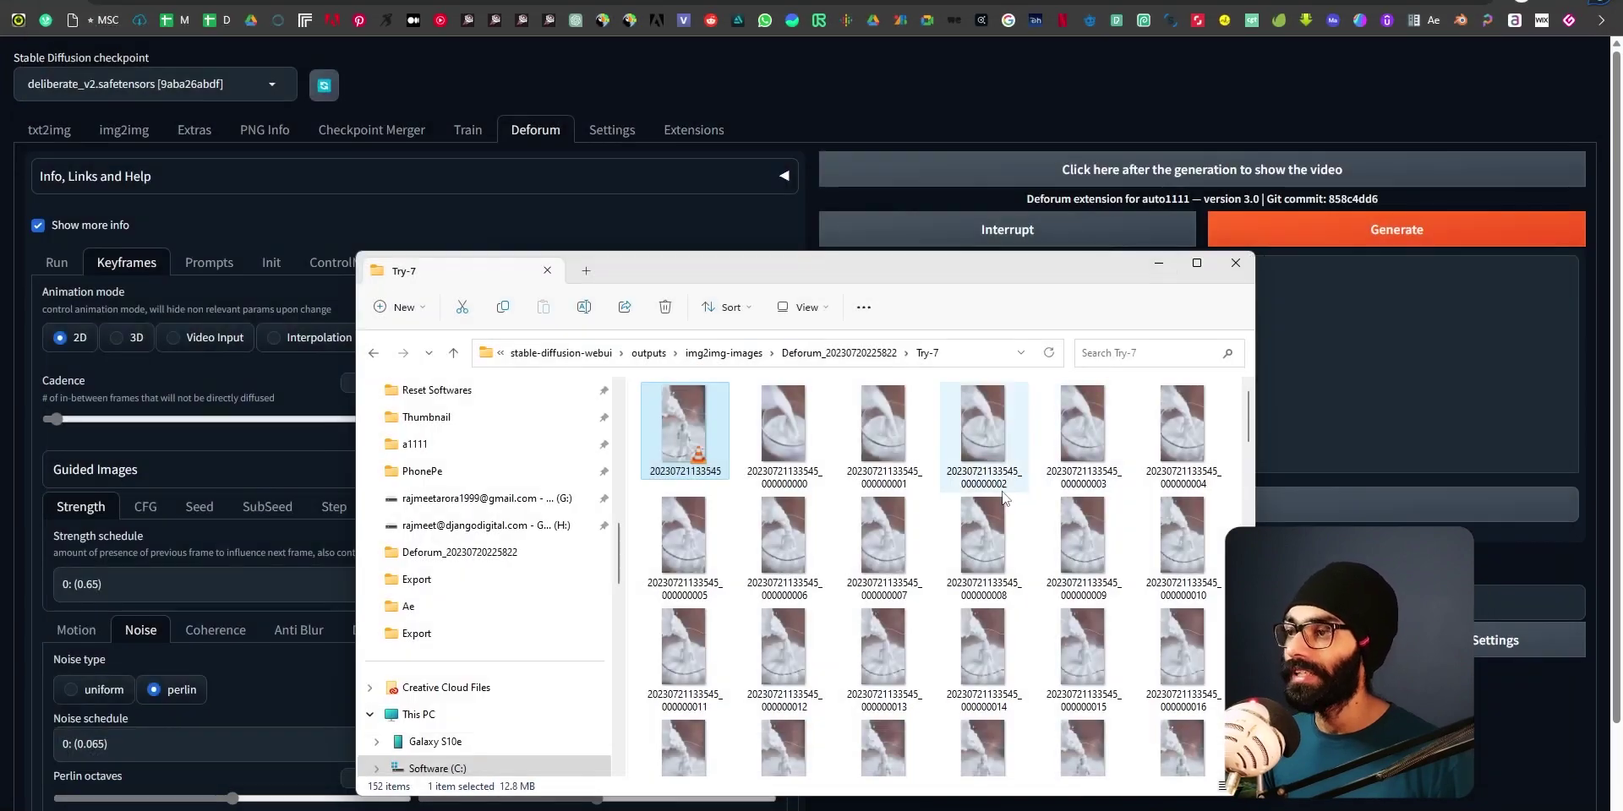
pyautogui.click(841, 352)
pyautogui.doubleClick(1004, 523)
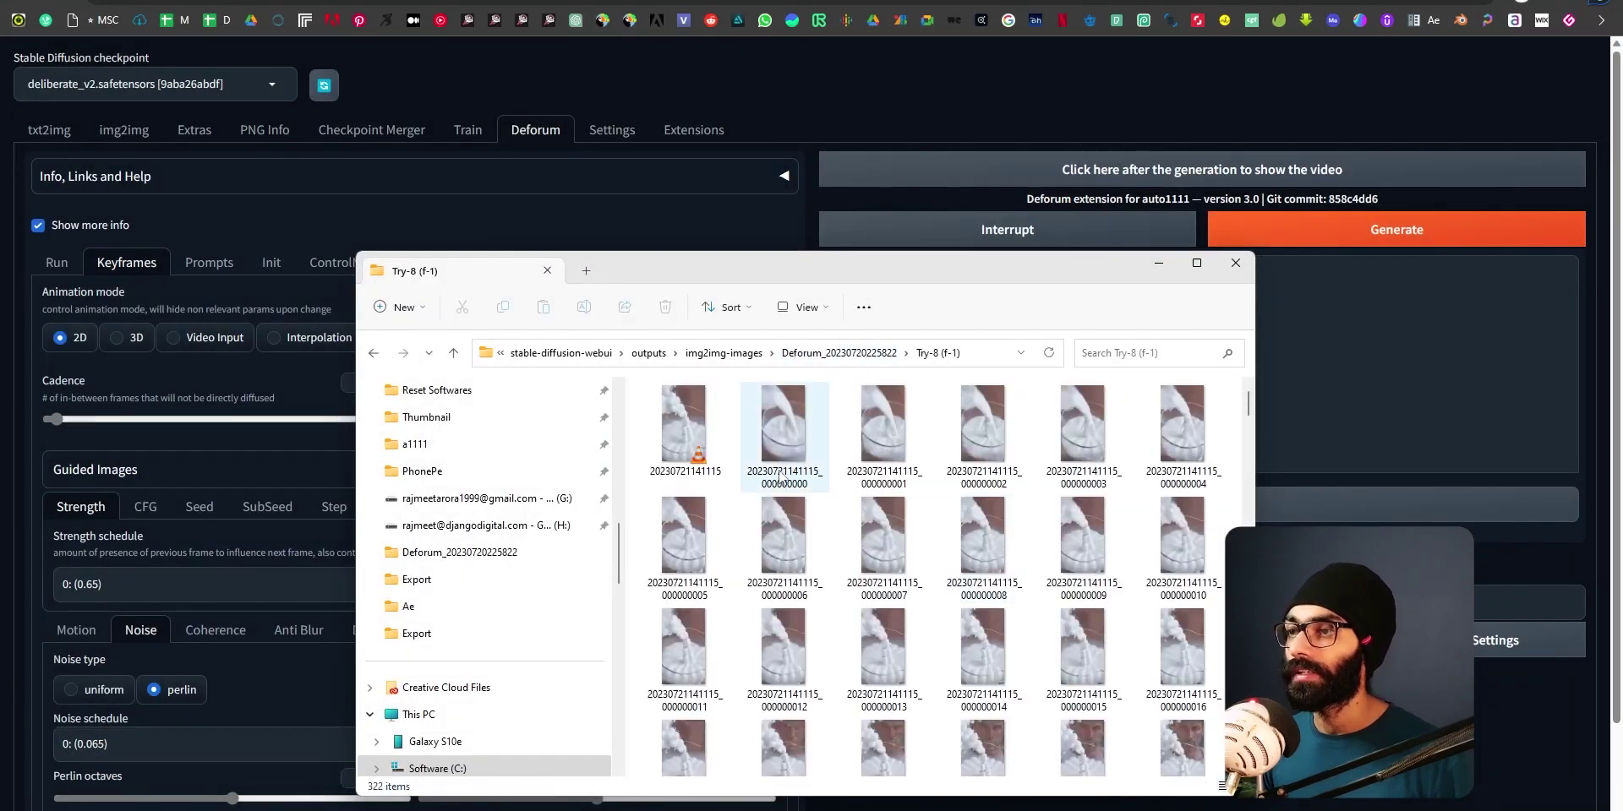
pyautogui.doubleClick(700, 418)
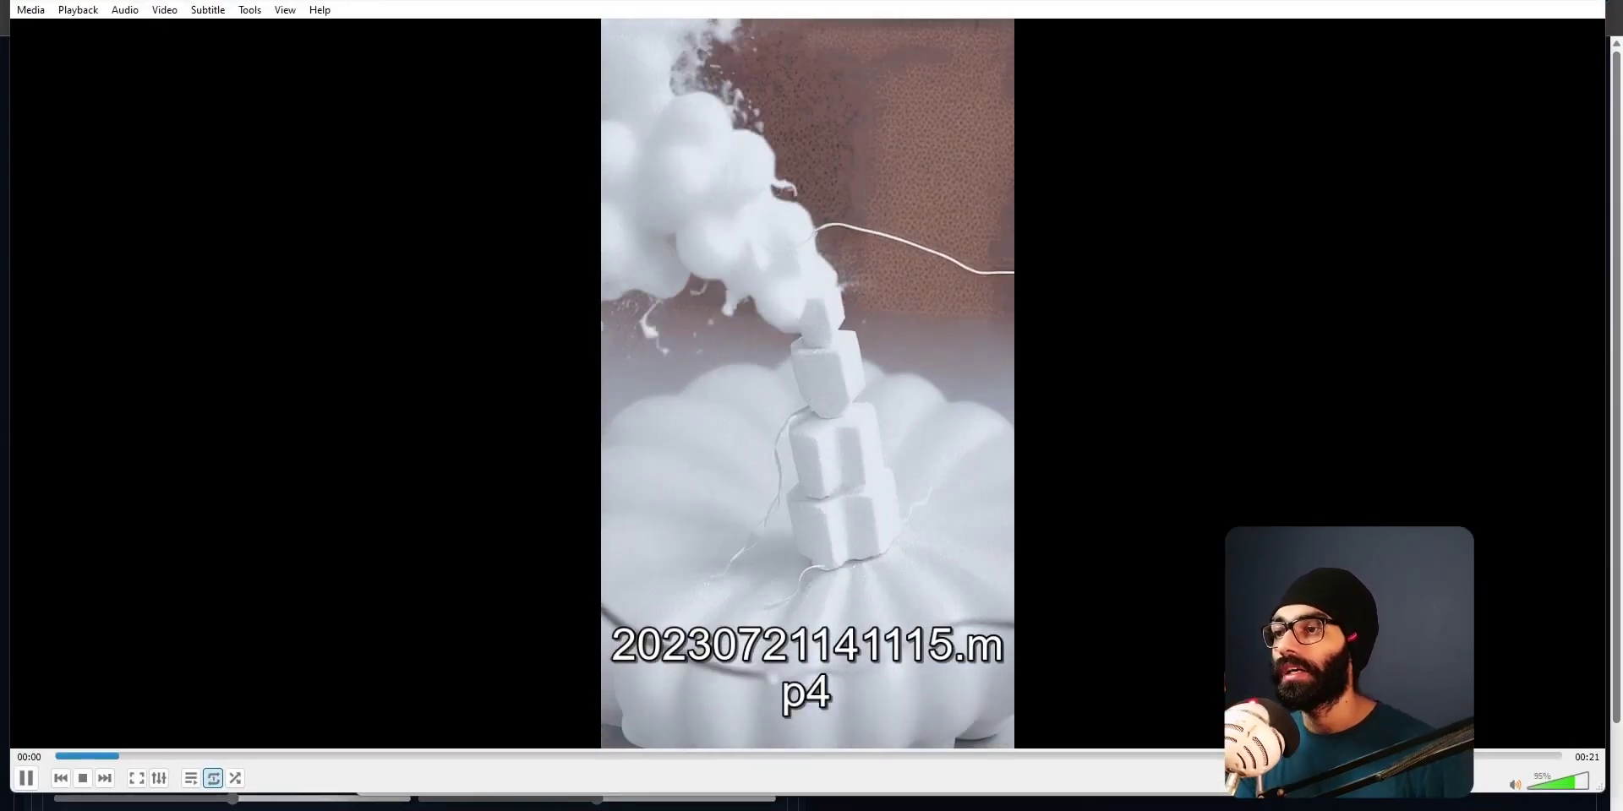
pyautogui.press('space')
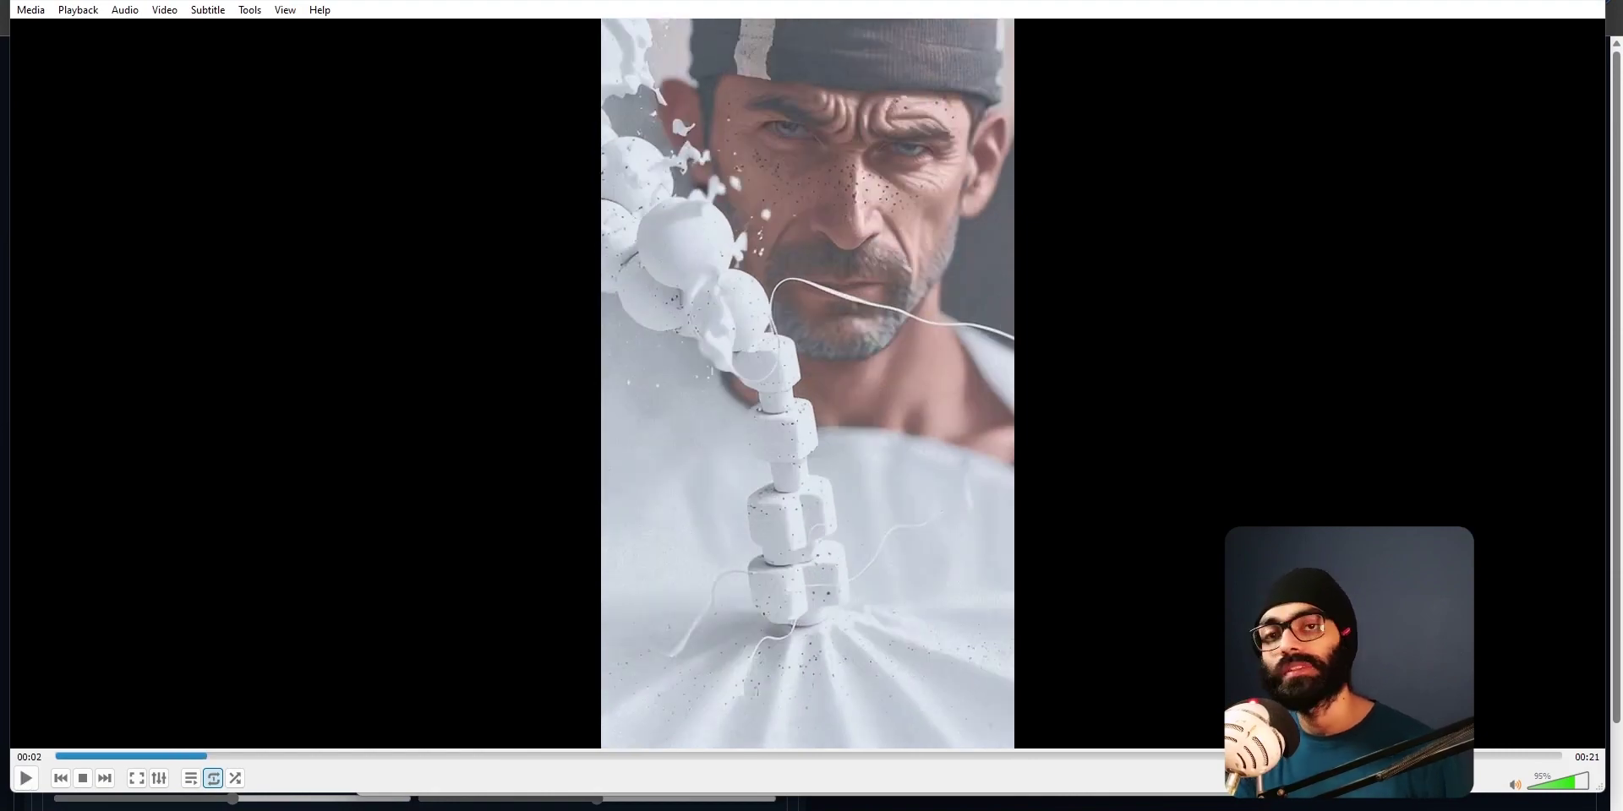
pyautogui.press('space')
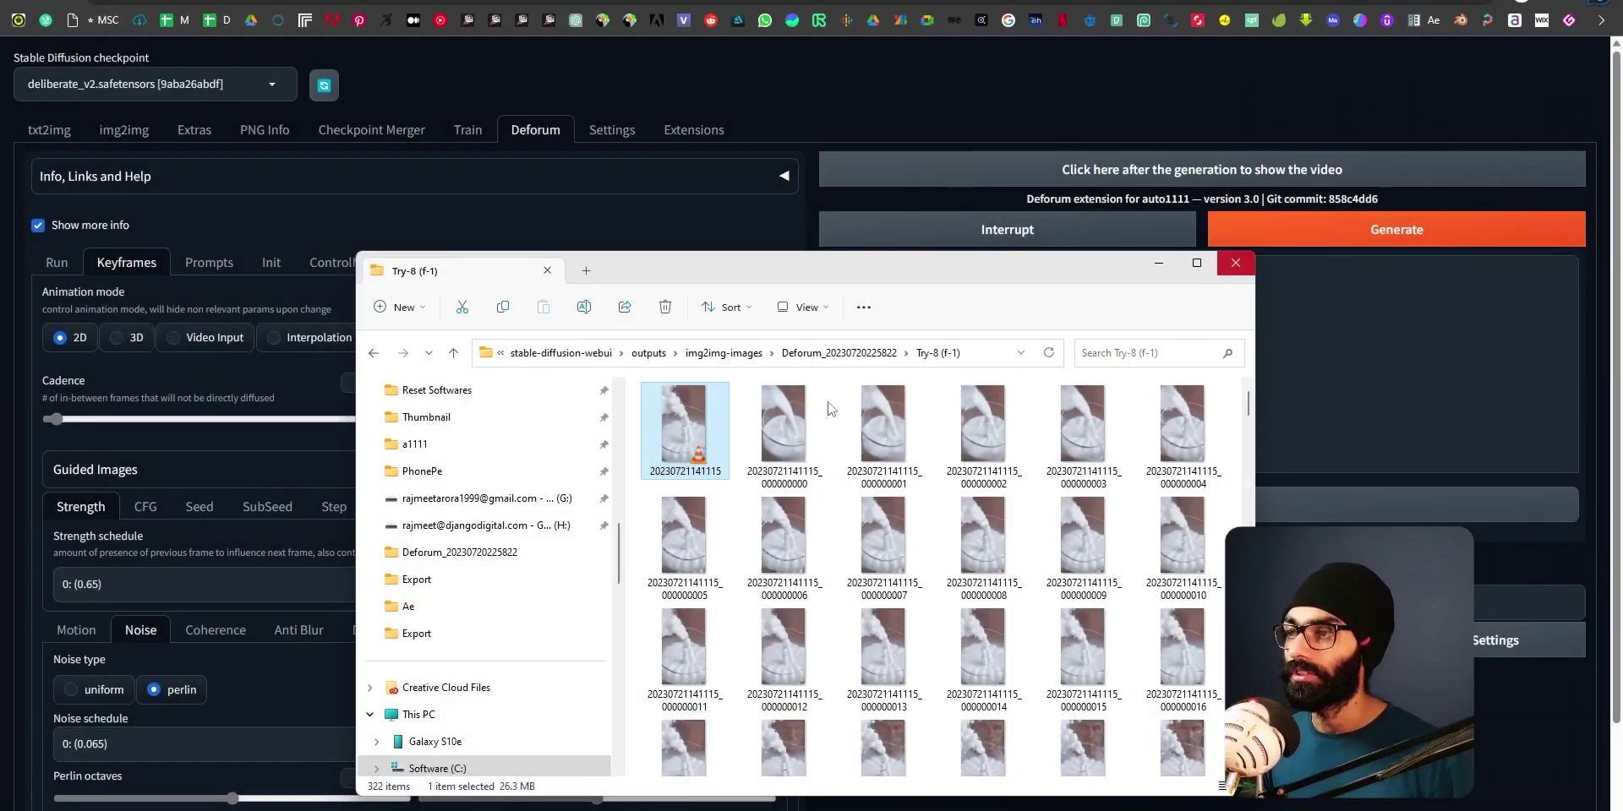
# Watch the Try-9 (f-2) render 20230721154346.mp4, seek back to about 00:03, then close VLC.
pyautogui.click(735, 352)
pyautogui.doubleClick(1059, 528)
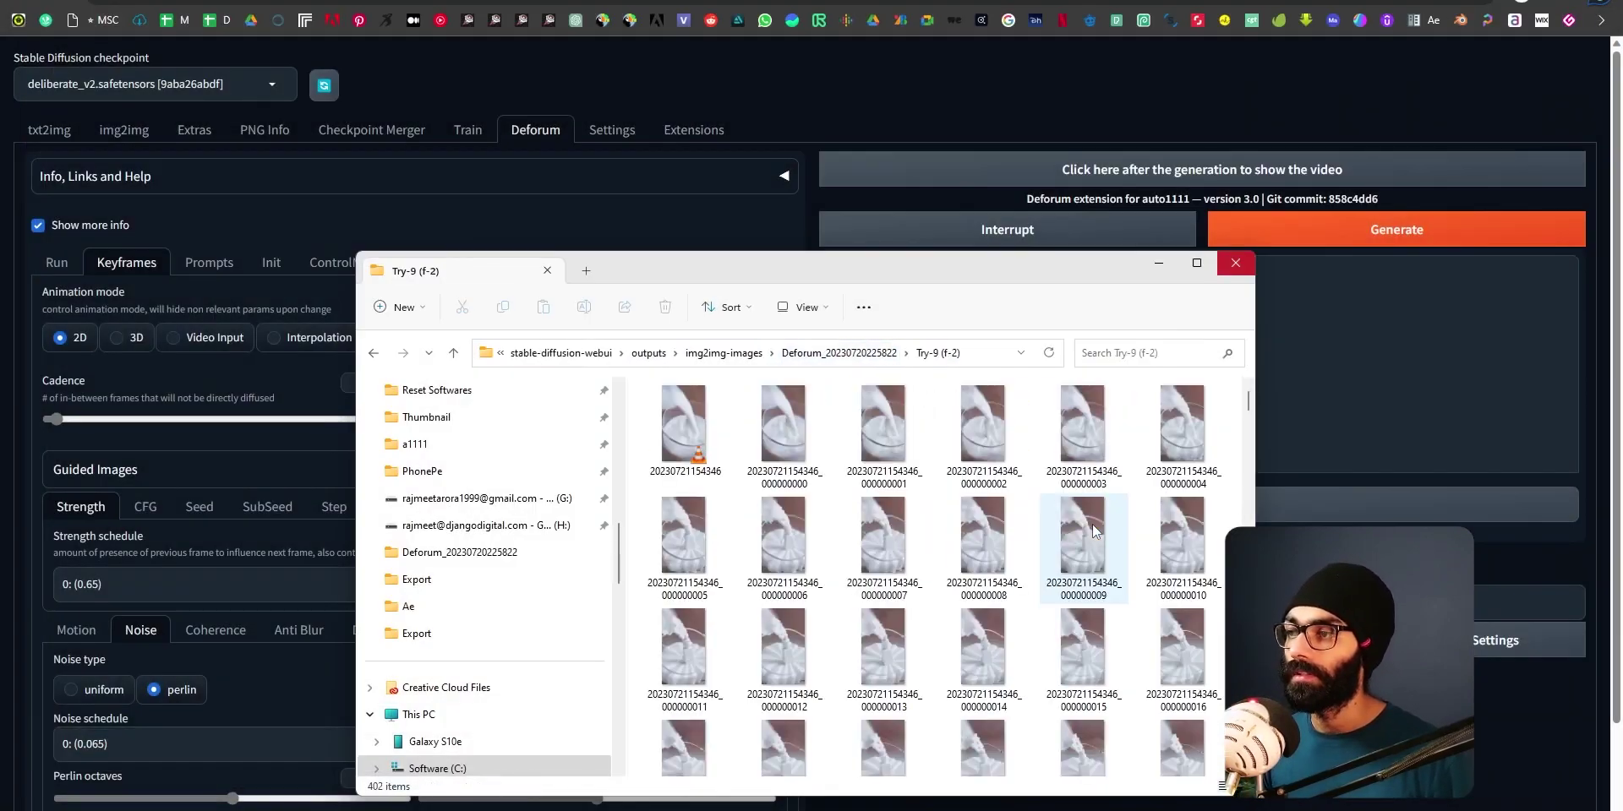
pyautogui.doubleClick(702, 401)
pyautogui.press('space')
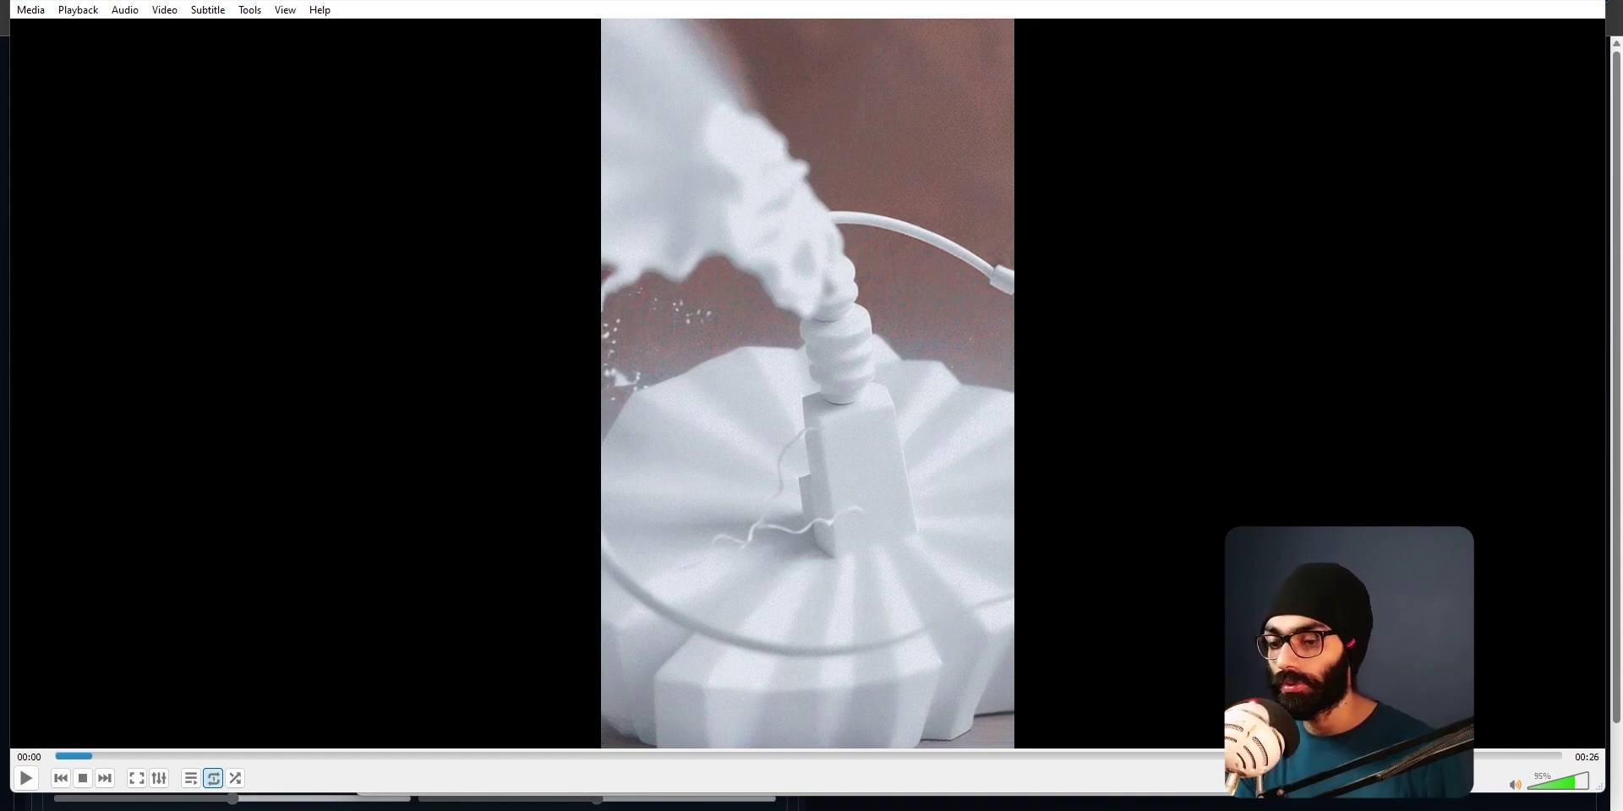
pyautogui.press('space')
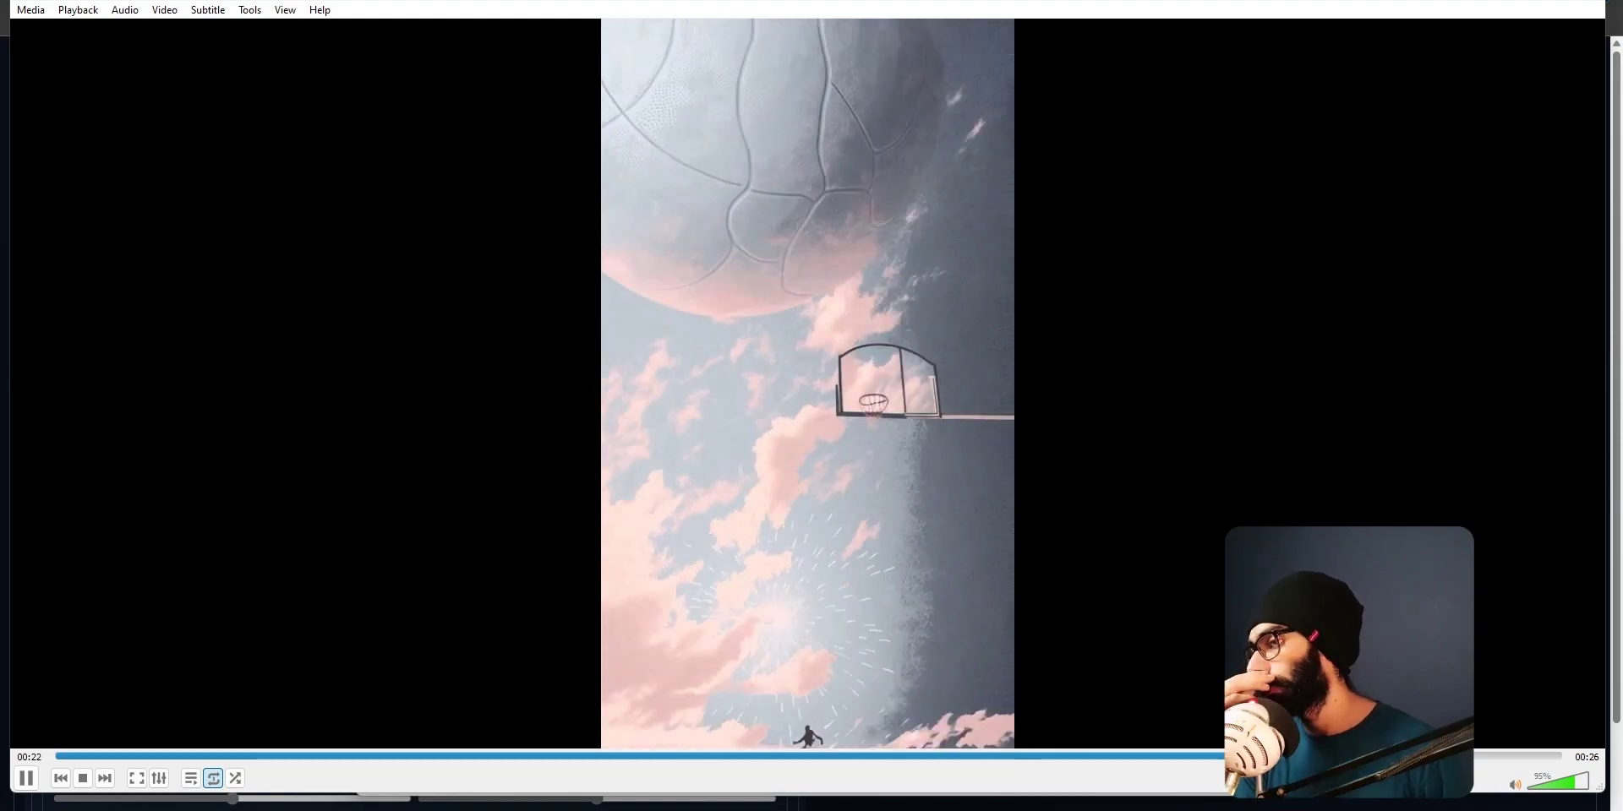
pyautogui.press('space')
pyautogui.press('space')
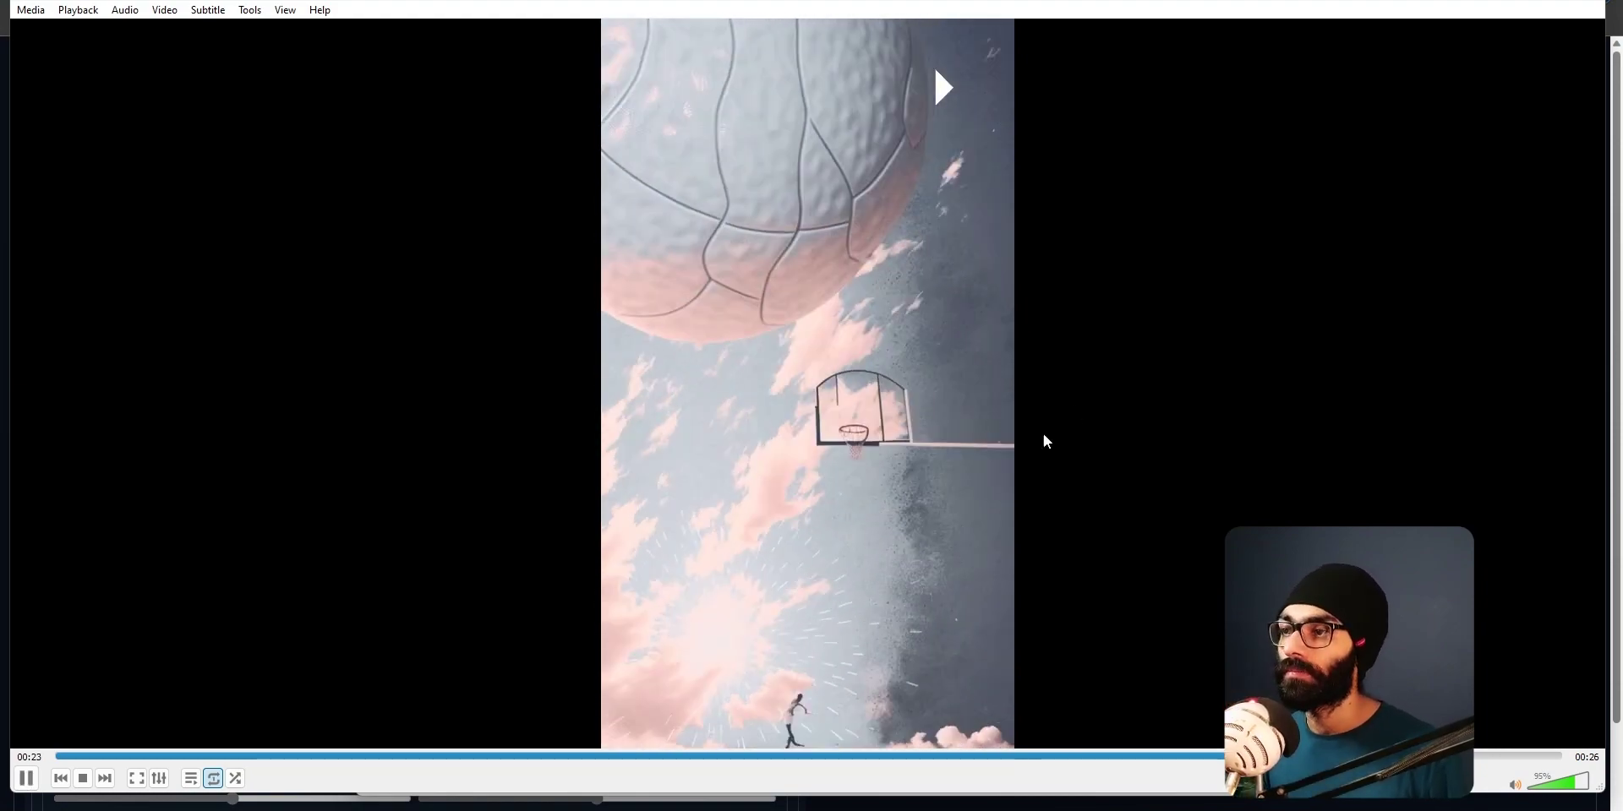
pyautogui.press('space')
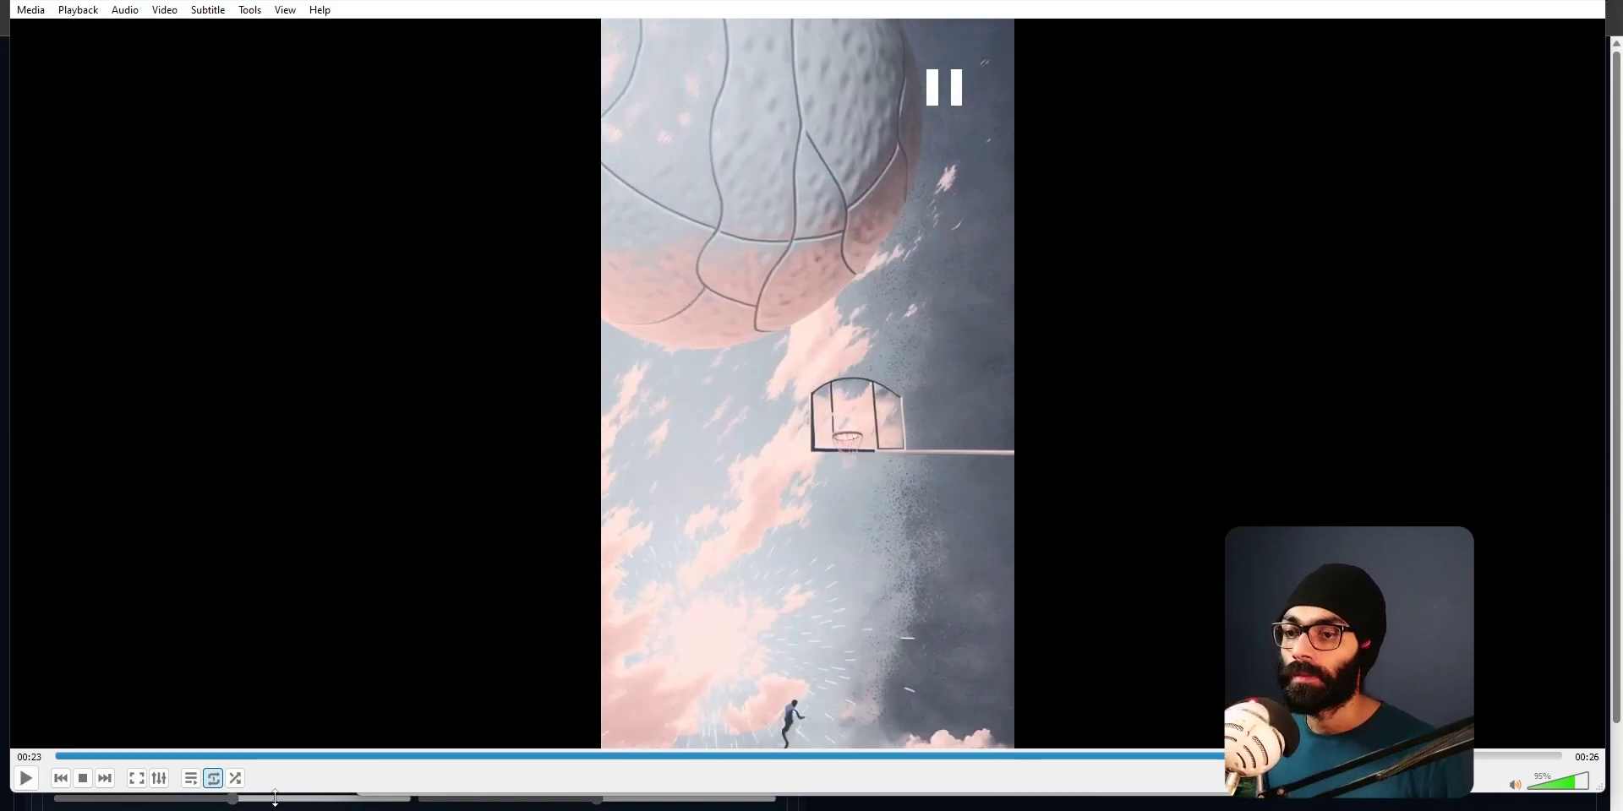
pyautogui.click(210, 756)
pyautogui.moveTo(225, 752); pyautogui.dragTo(261, 758)
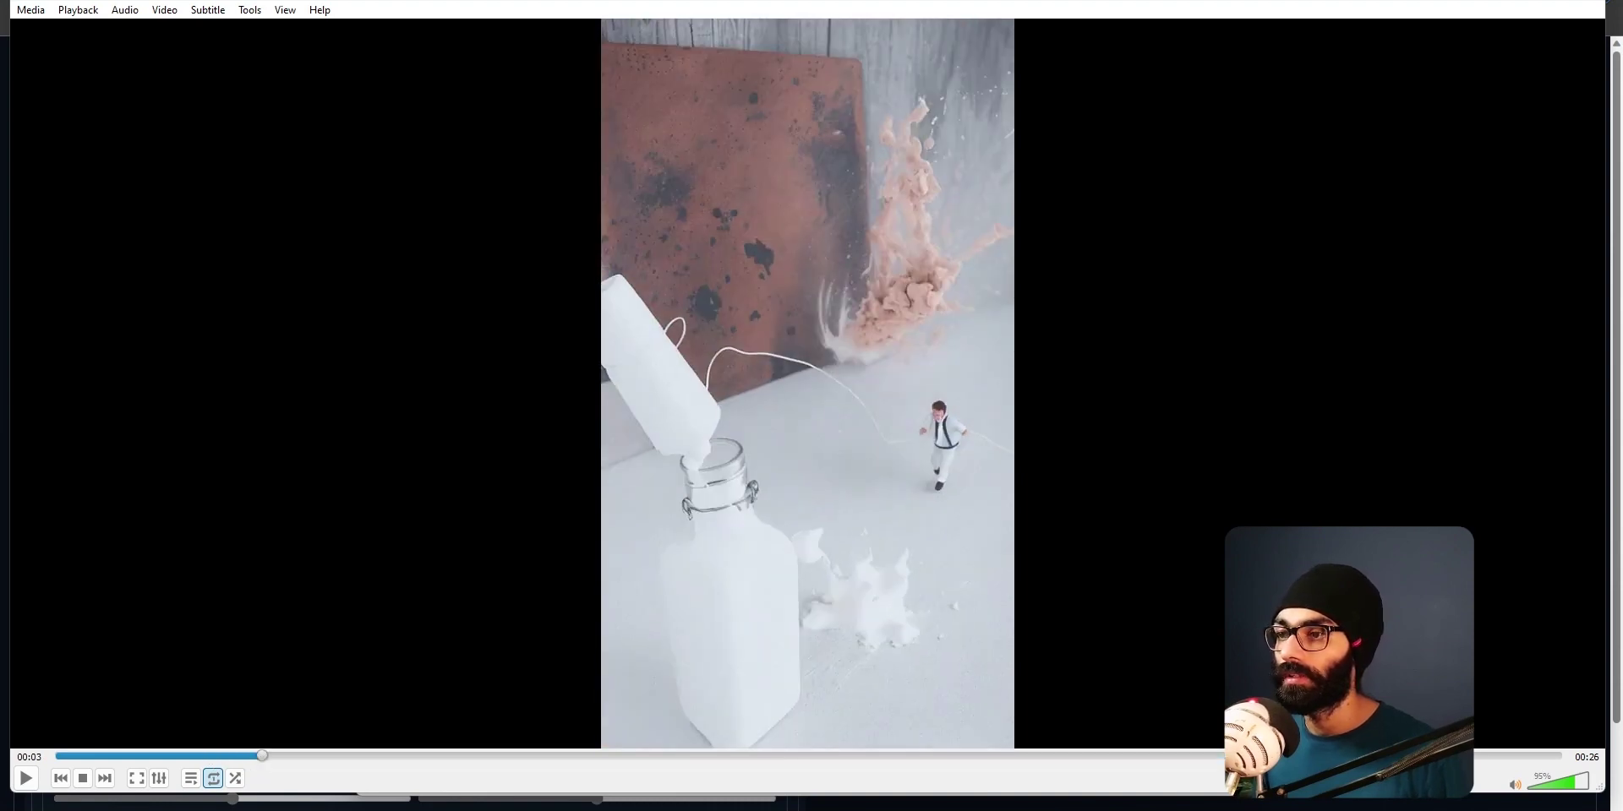
pyautogui.hotkey('ctrl', 'q')
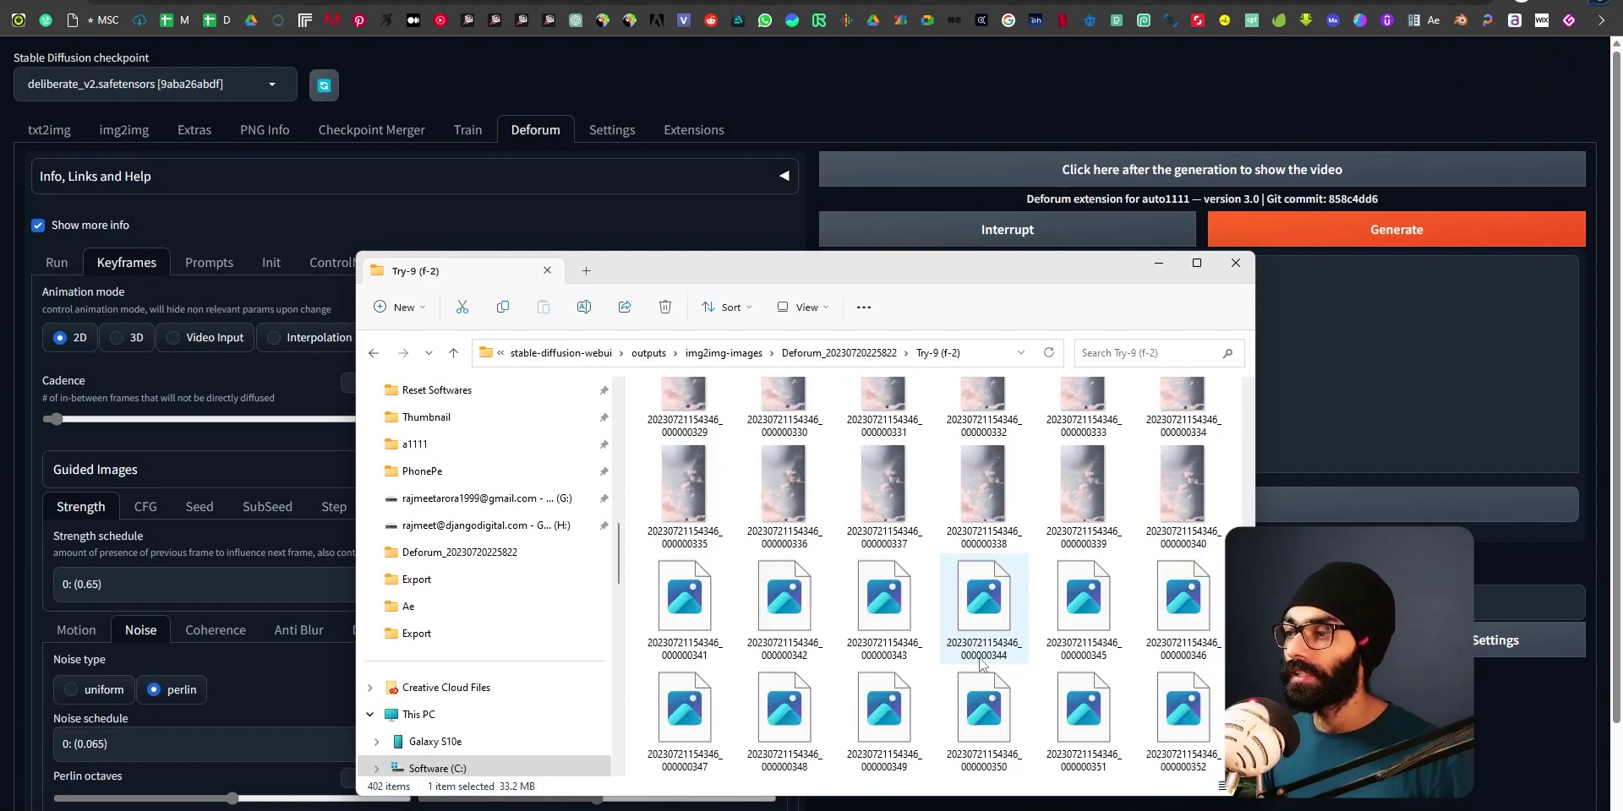
# Copy the full path of the Try-9 settings .txt file from File Explorer.
pyautogui.scroll(-5, 981, 665)
pyautogui.click(1170, 716)
pyautogui.rightClick(1171, 716)
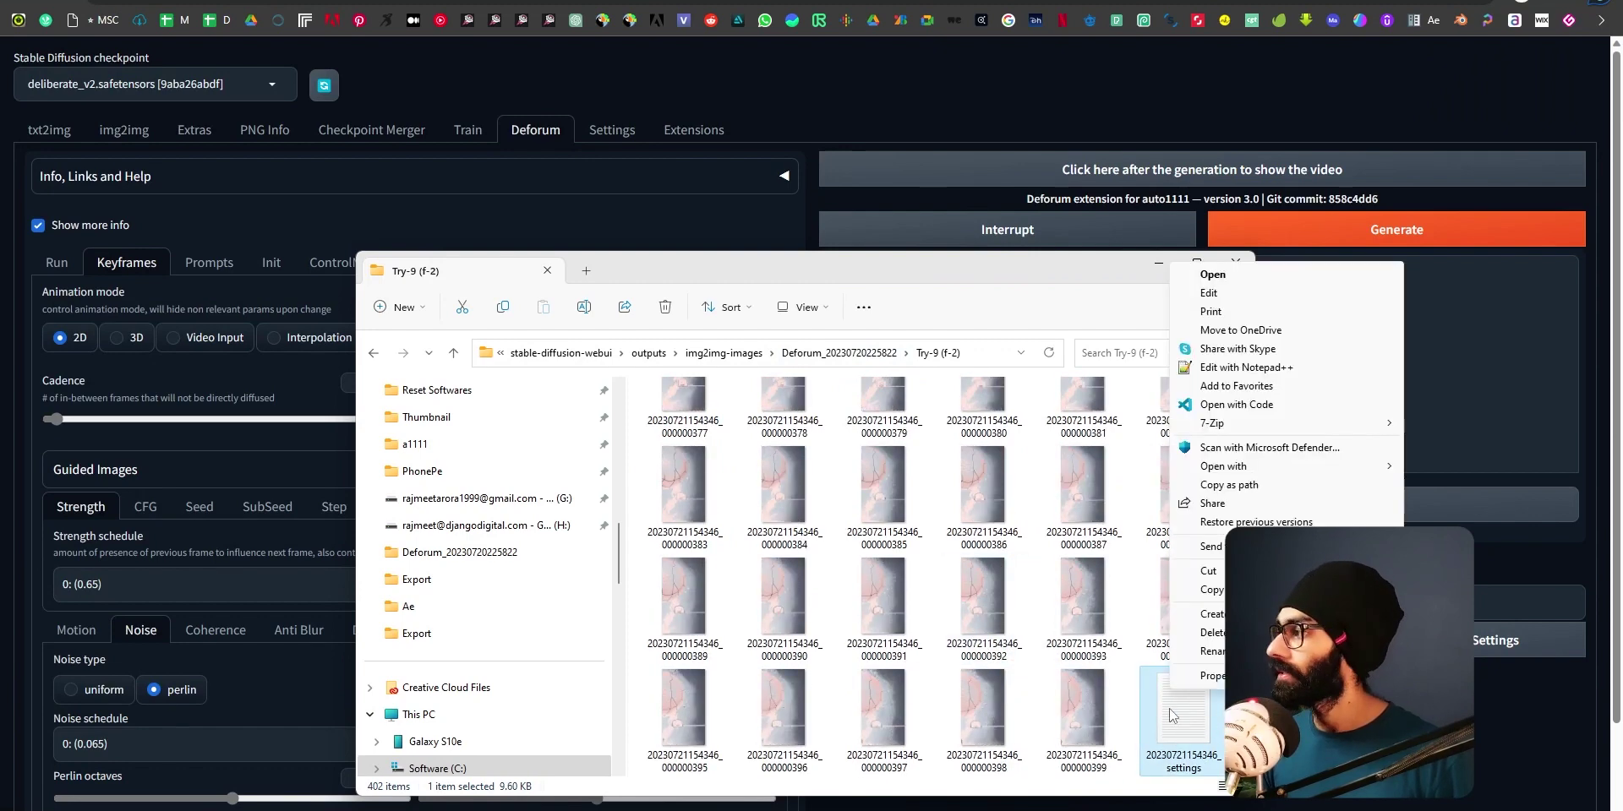
pyautogui.moveTo(1019, 291); pyautogui.dragTo(721, 205)
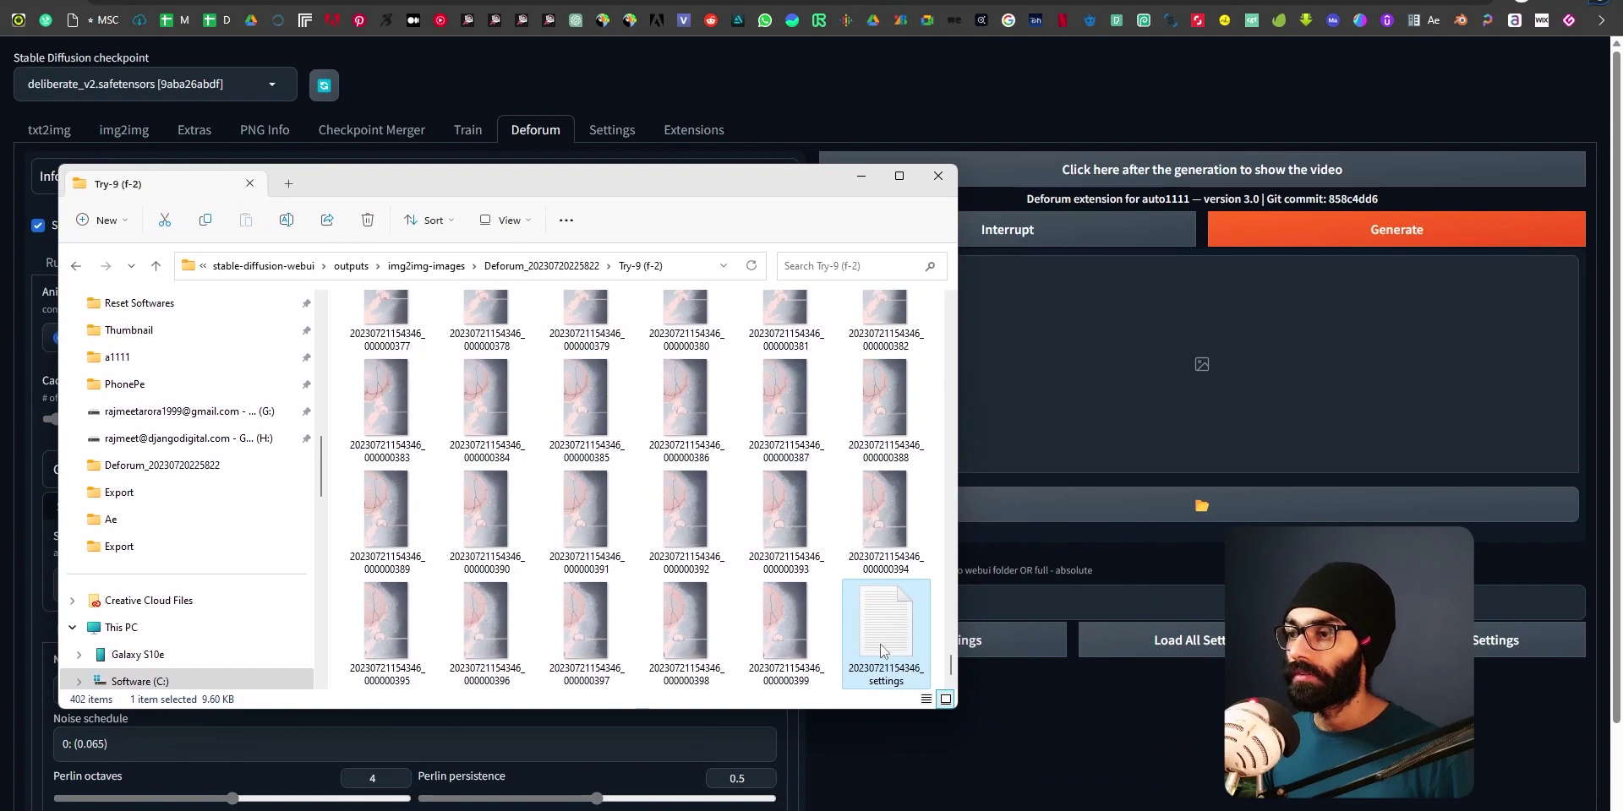
pyautogui.rightClick(880, 644)
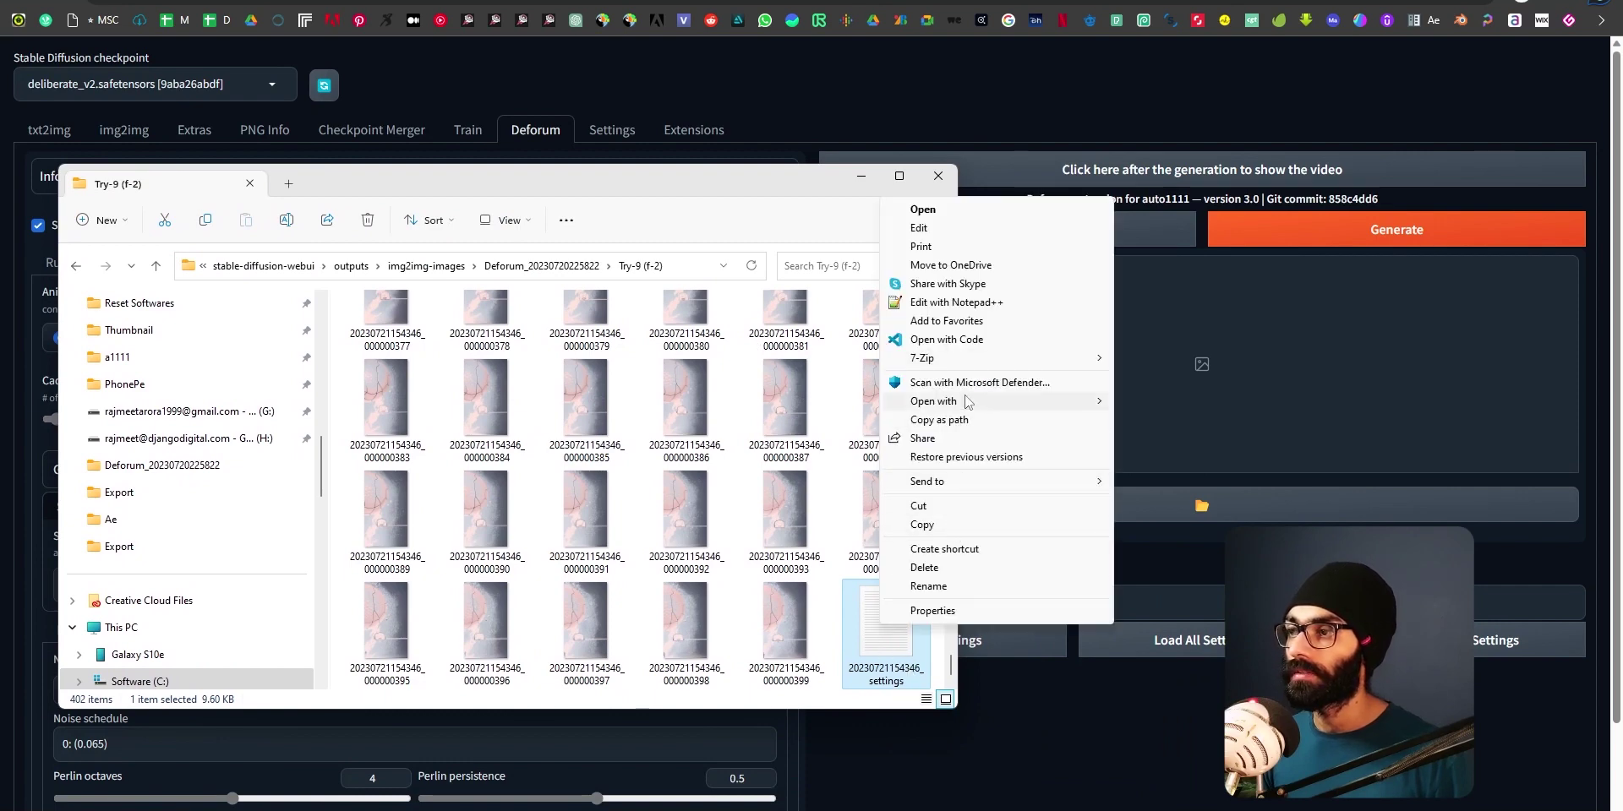
pyautogui.click(970, 425)
# Paste the path into Deforum's Settings File box without the leading quote and load all settings.
pyautogui.click(1014, 676)
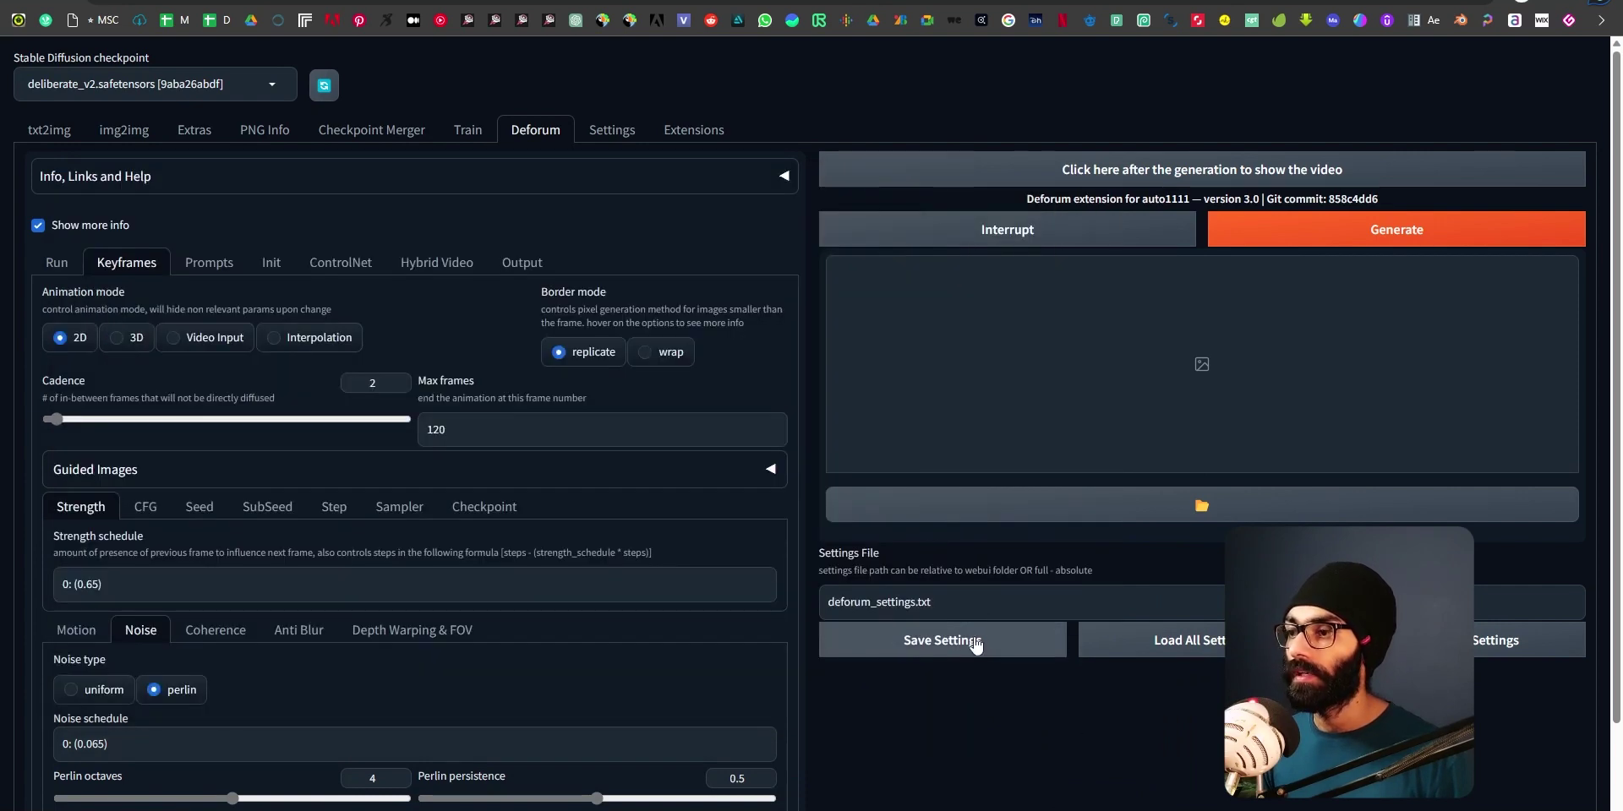
pyautogui.tripleClick(930, 602)
pyautogui.hotkey('ctrl', 'v')
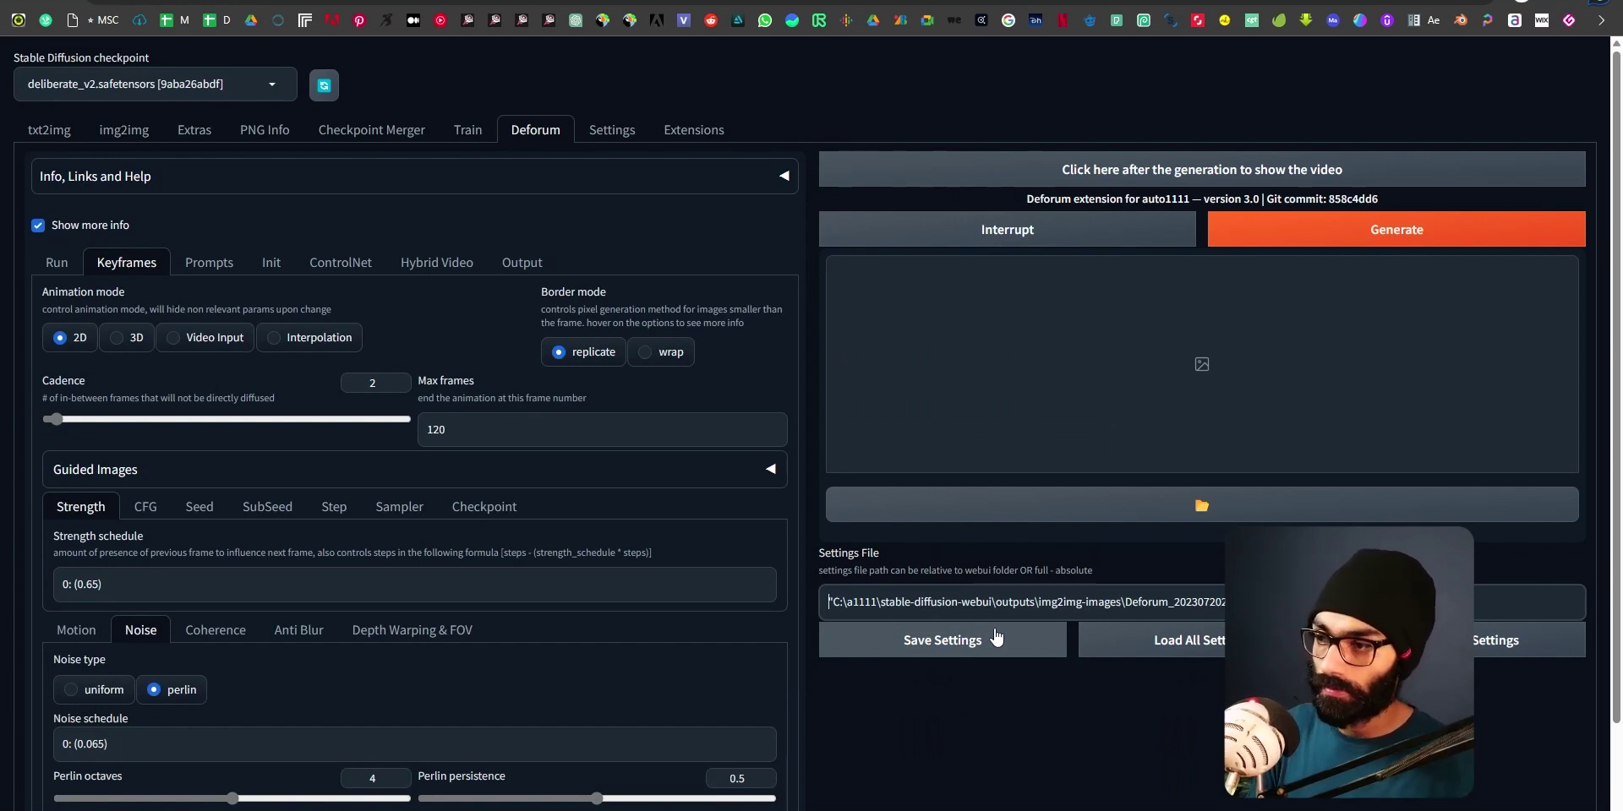
pyautogui.press('Delete')
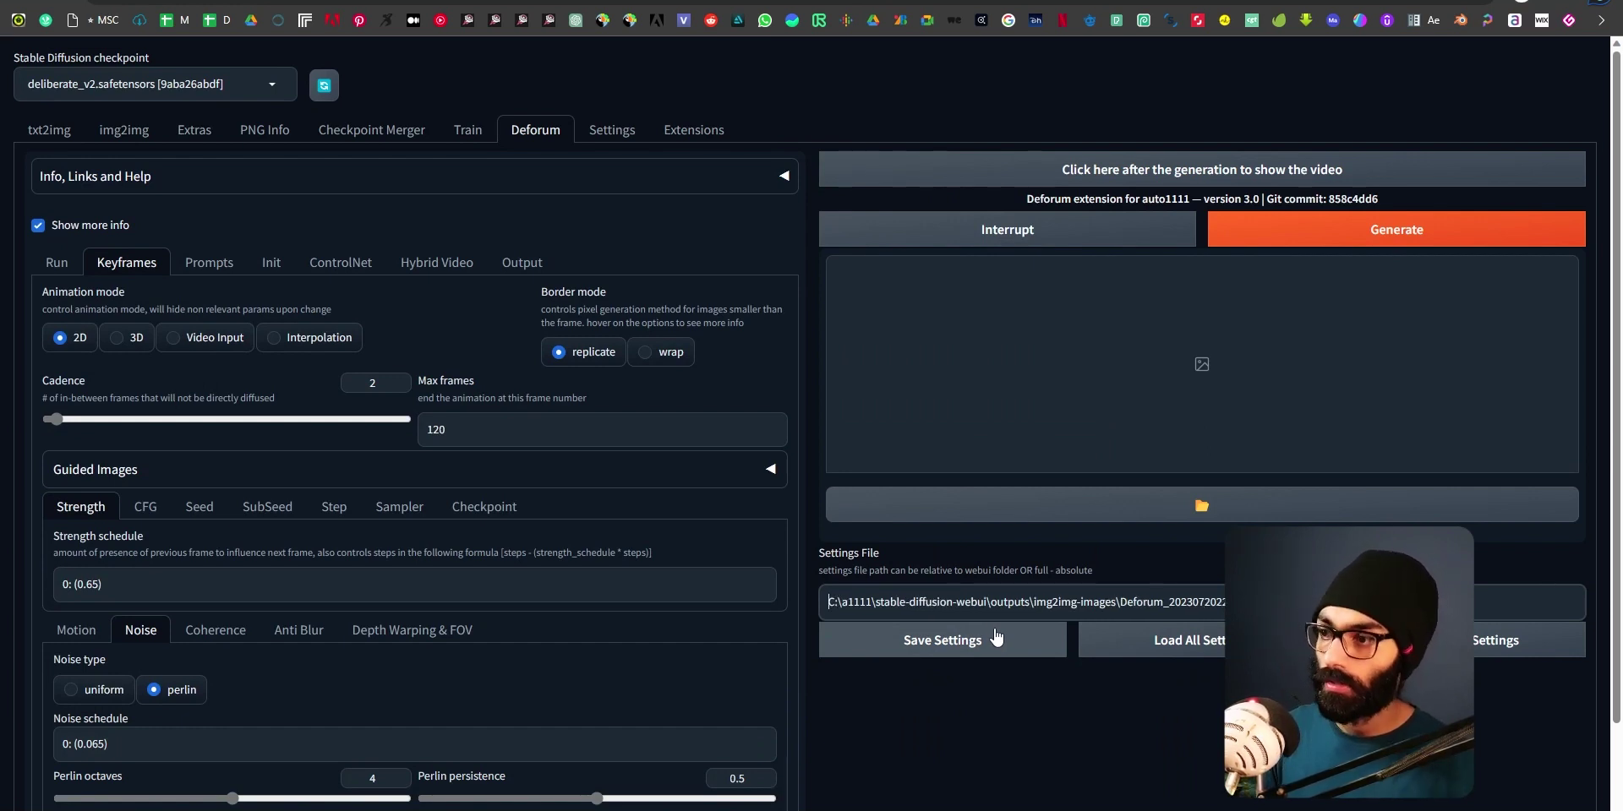
pyautogui.click(1162, 646)
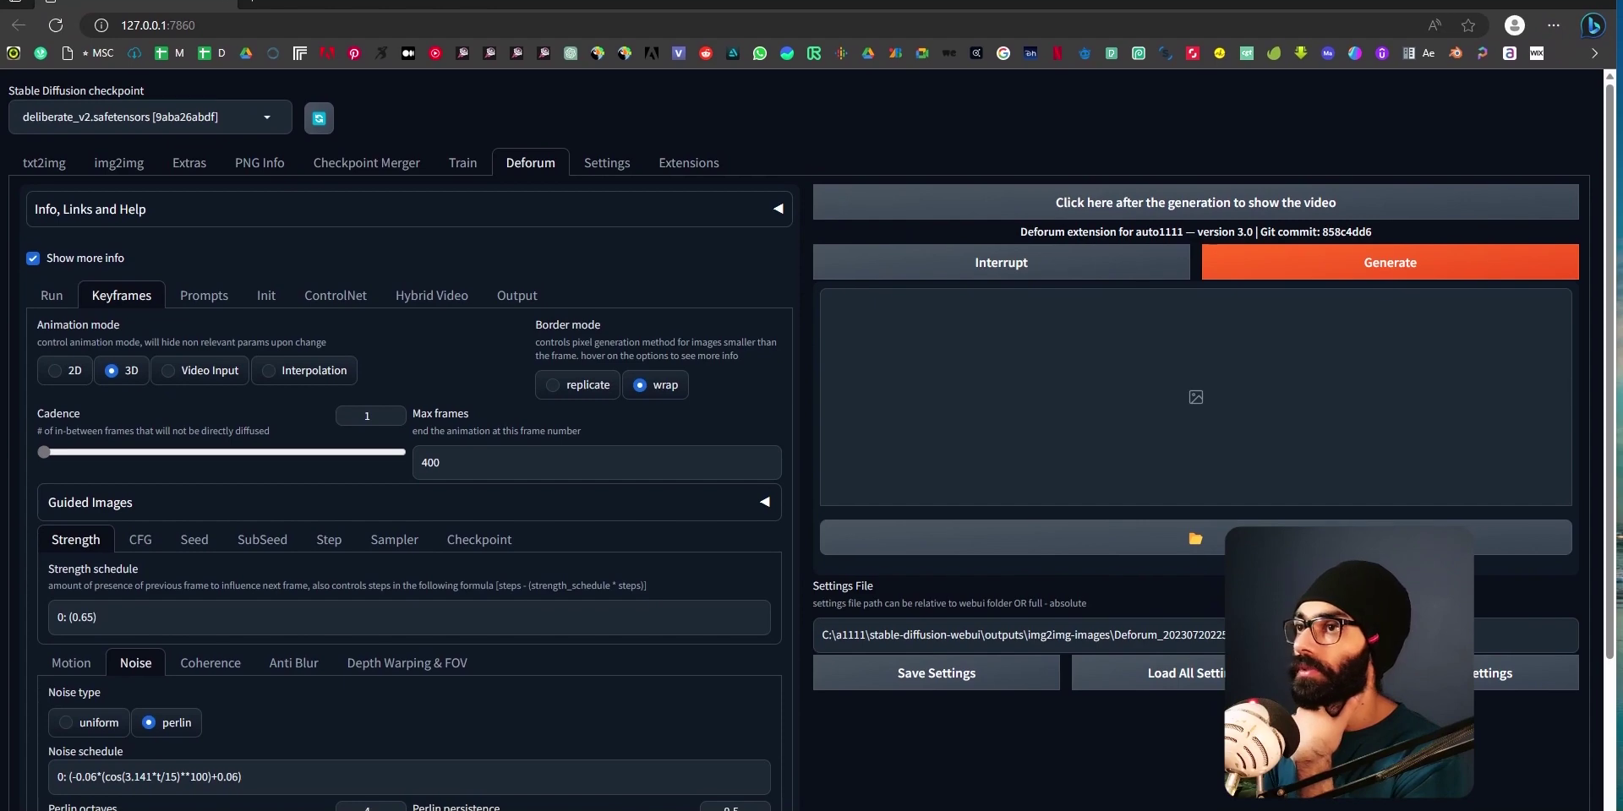
pyautogui.moveTo(600, 45); pyautogui.dragTo(716, 8)
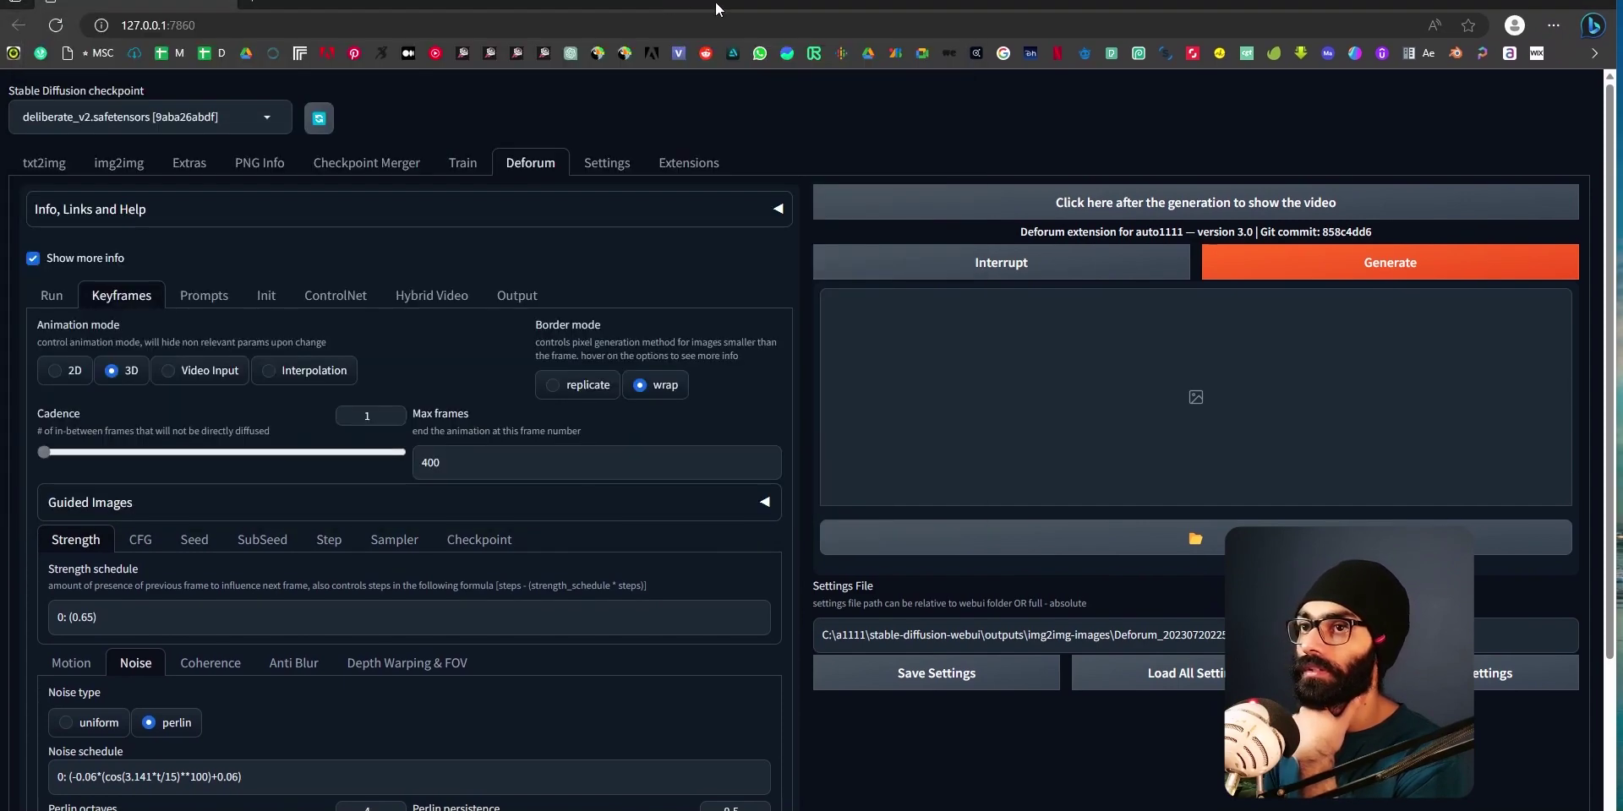
pyautogui.click(51, 290)
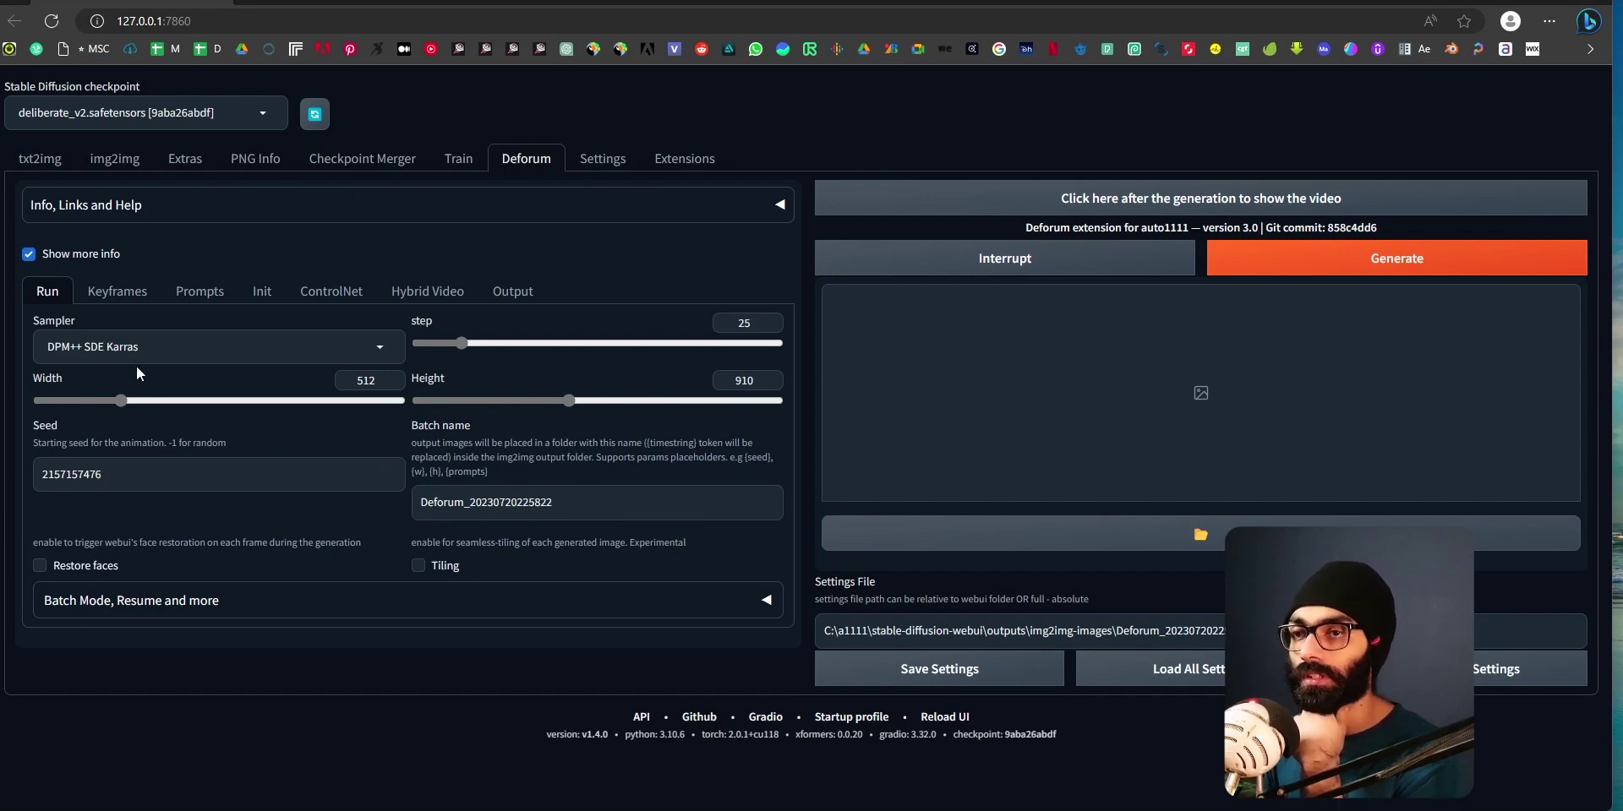
pyautogui.click(117, 290)
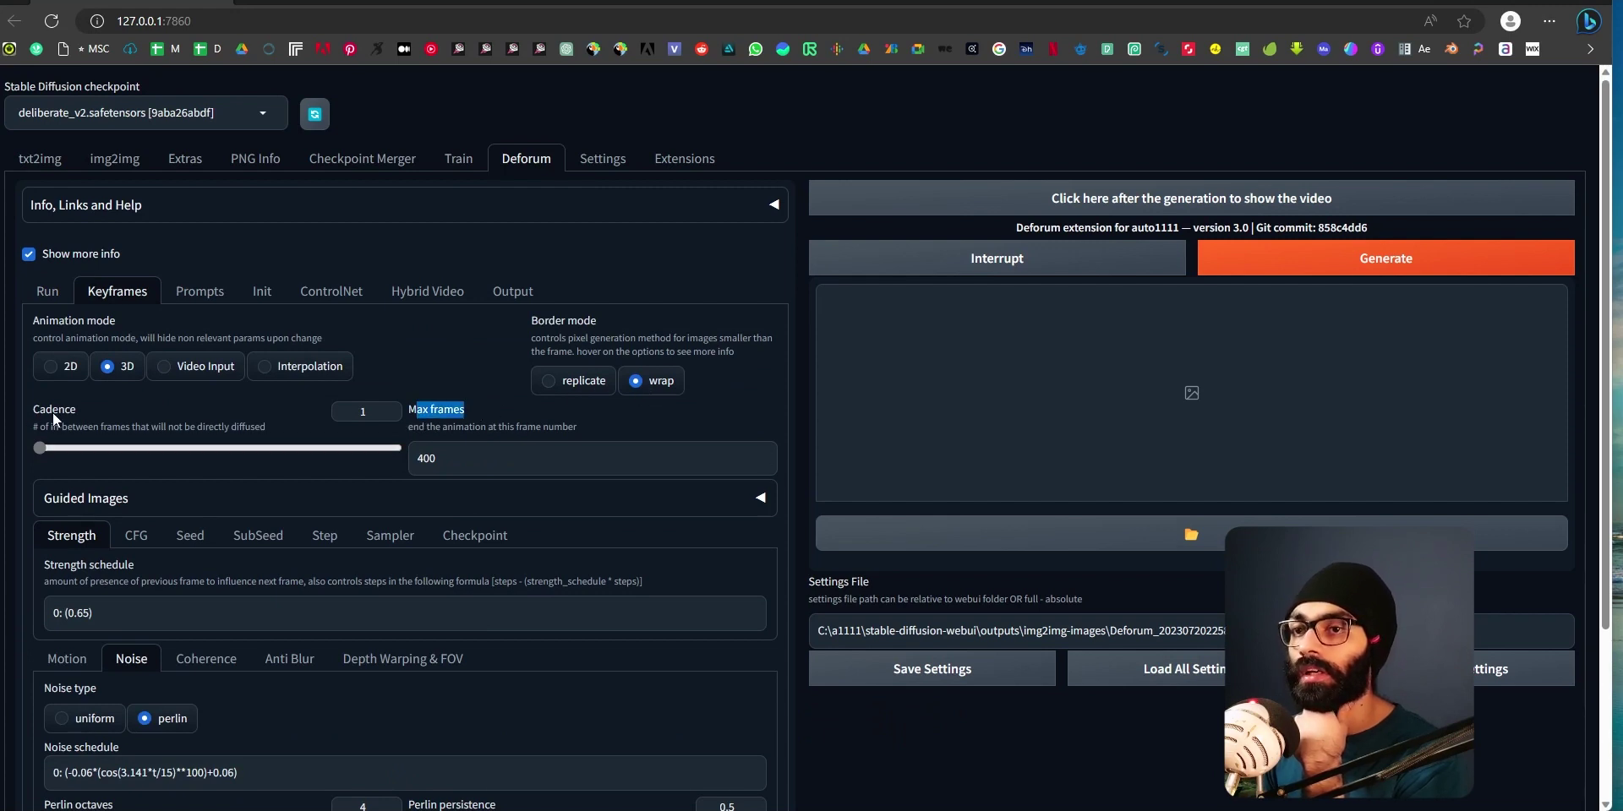
pyautogui.moveTo(76, 410); pyautogui.dragTo(48, 412)
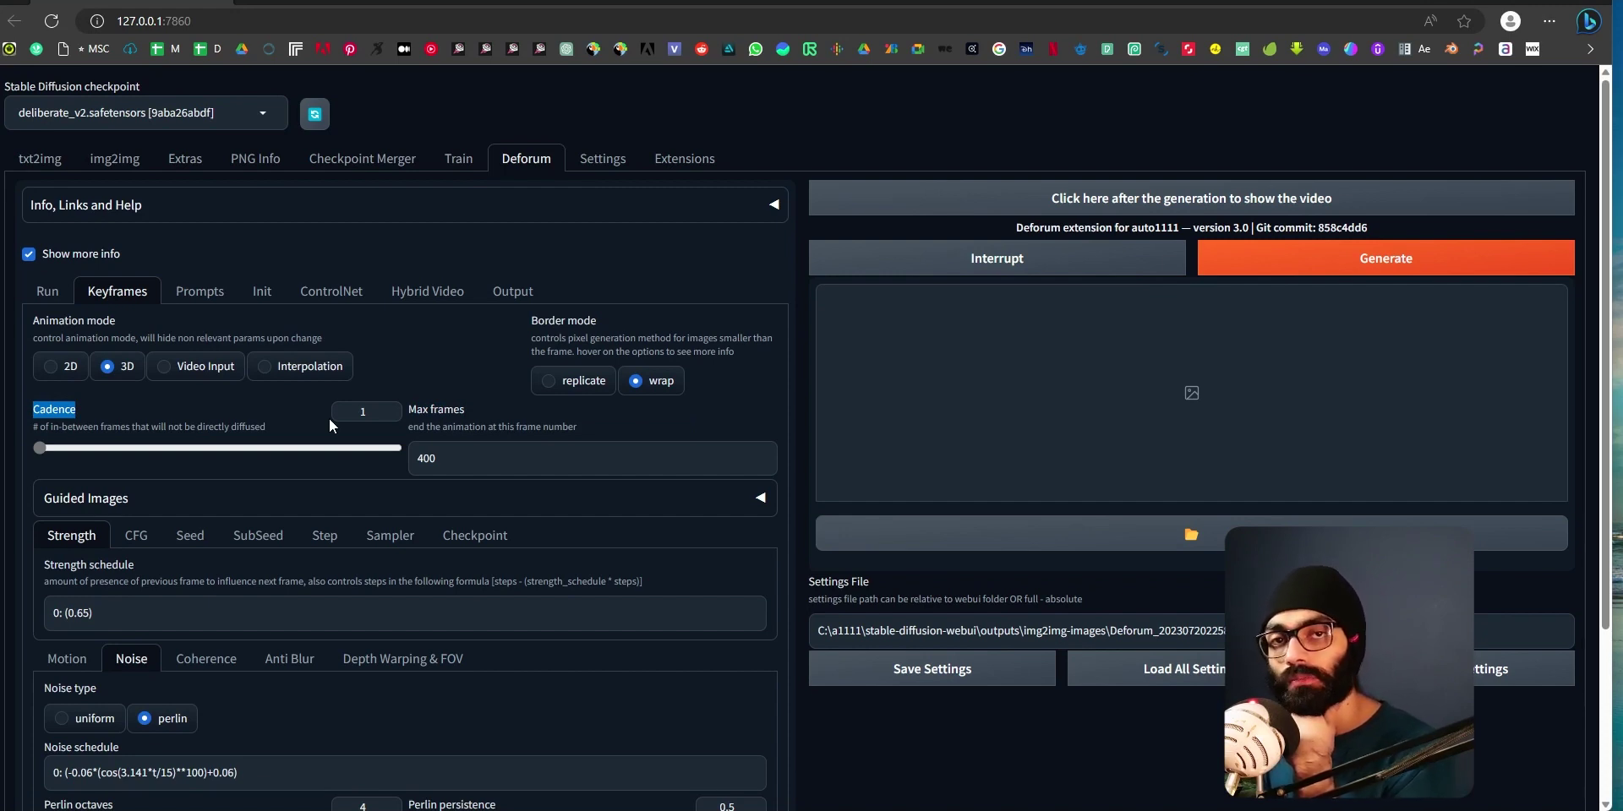
pyautogui.click(260, 402)
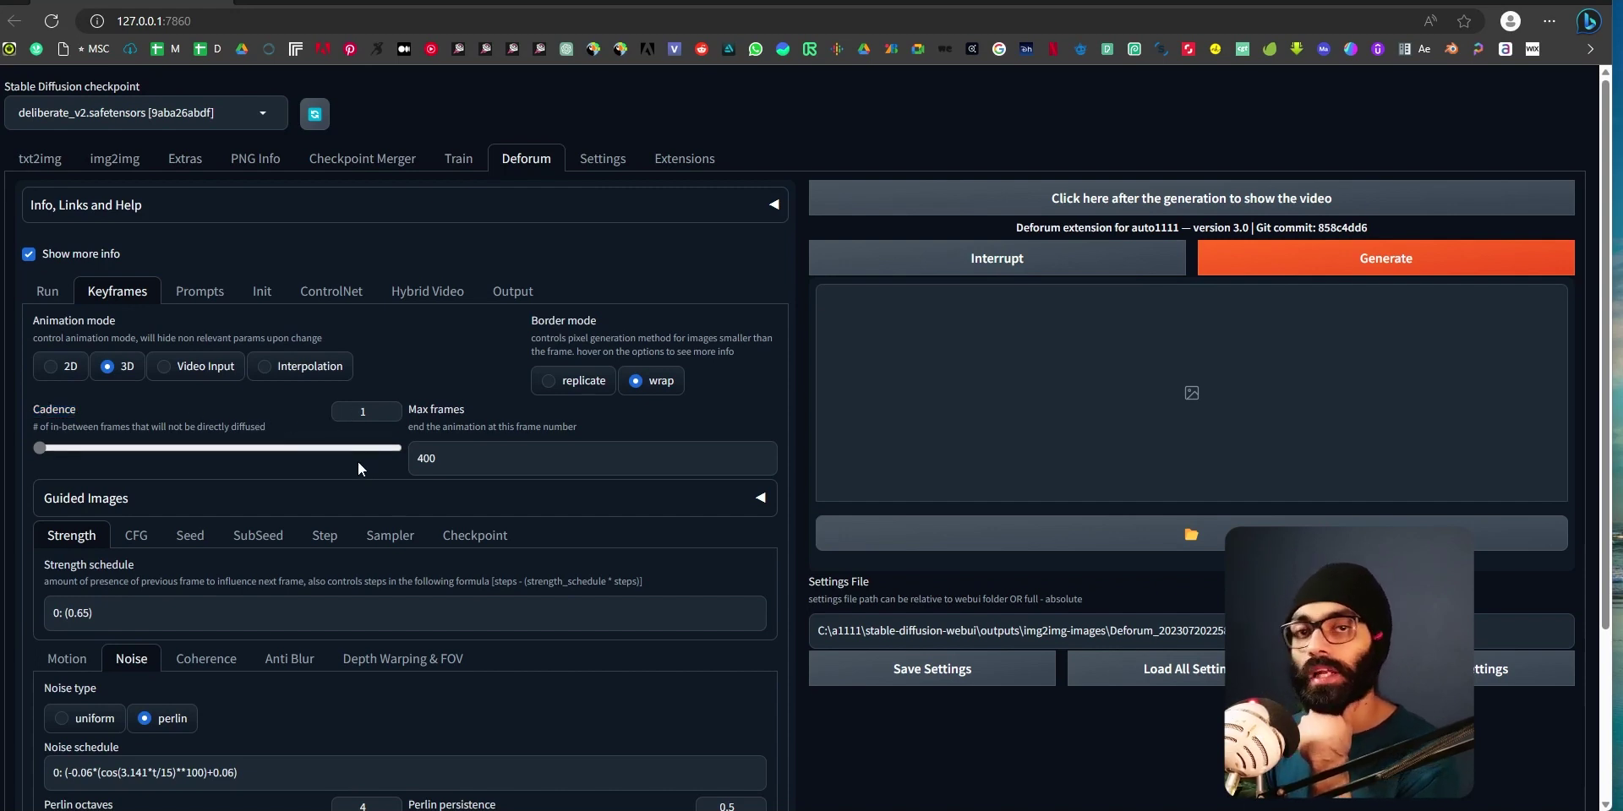
# Highlight the cosine Noise schedule formula, then bring up the Motion translation and rotation settings.
pyautogui.scroll(-3, 357, 461)
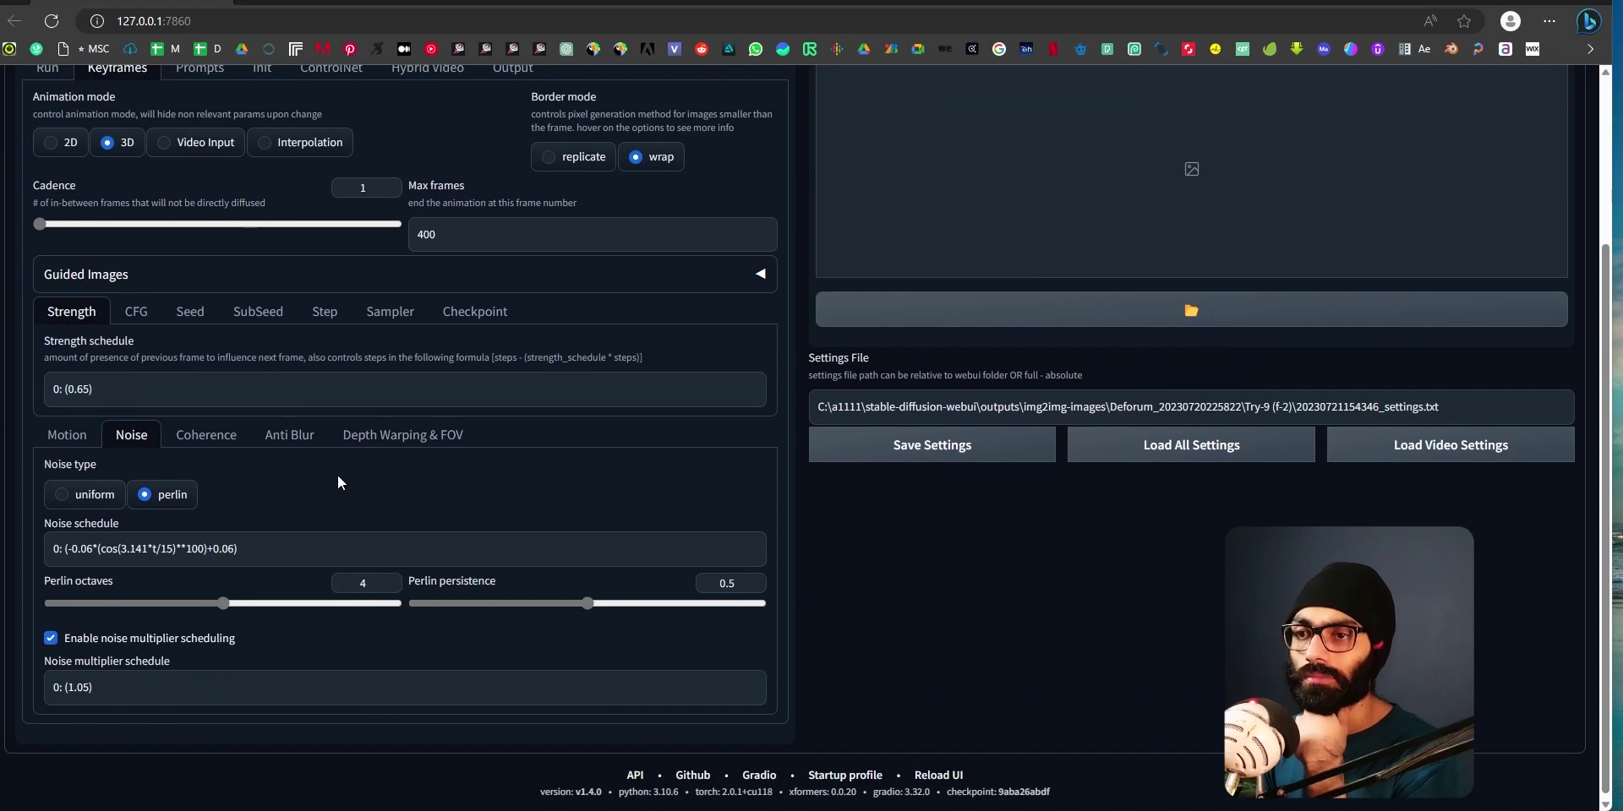
pyautogui.moveTo(279, 555); pyautogui.dragTo(0, 548)
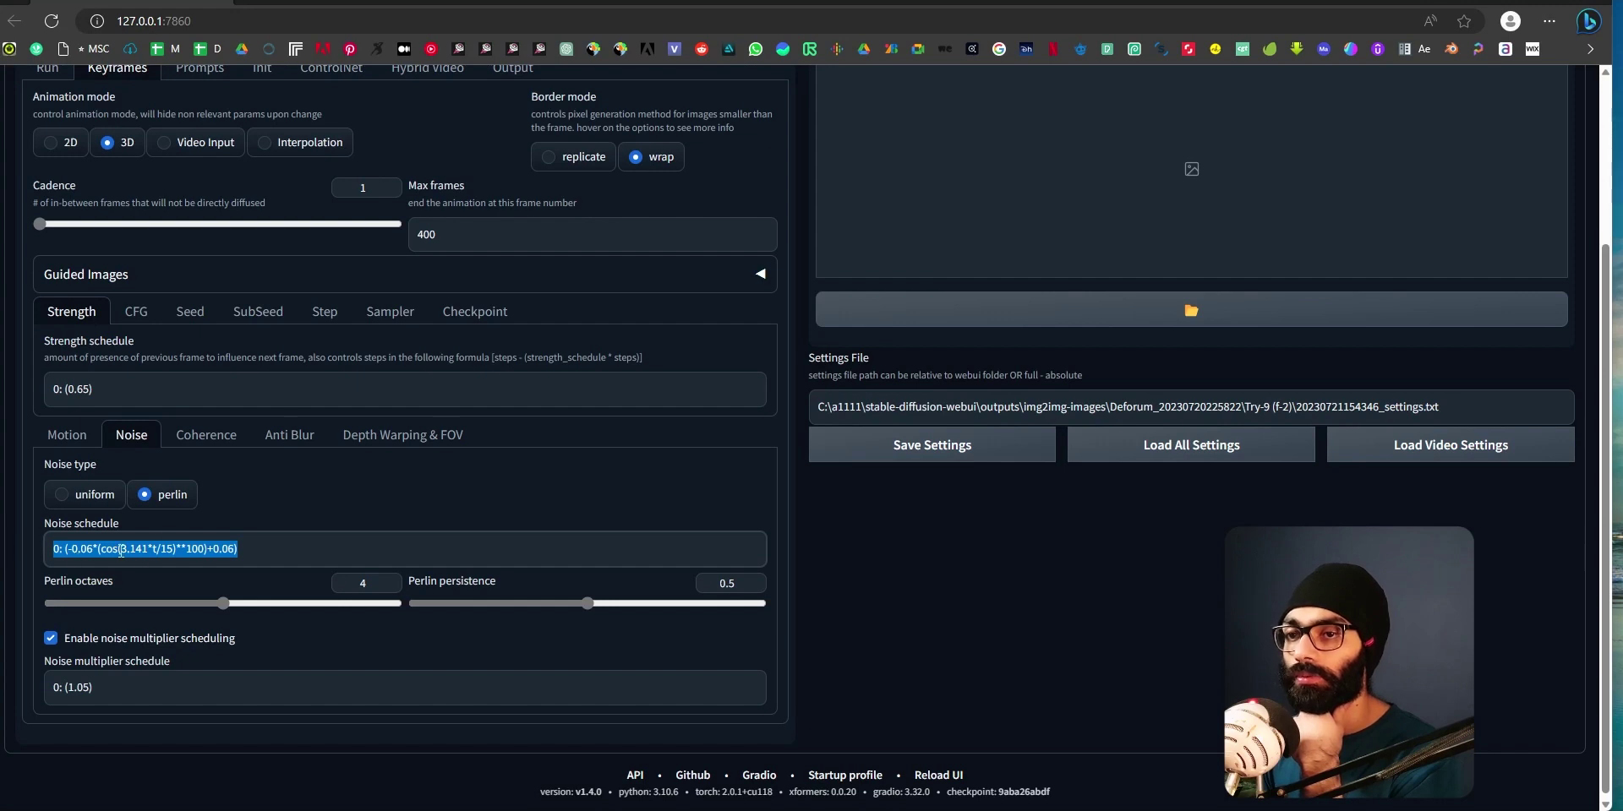
pyautogui.click(266, 553)
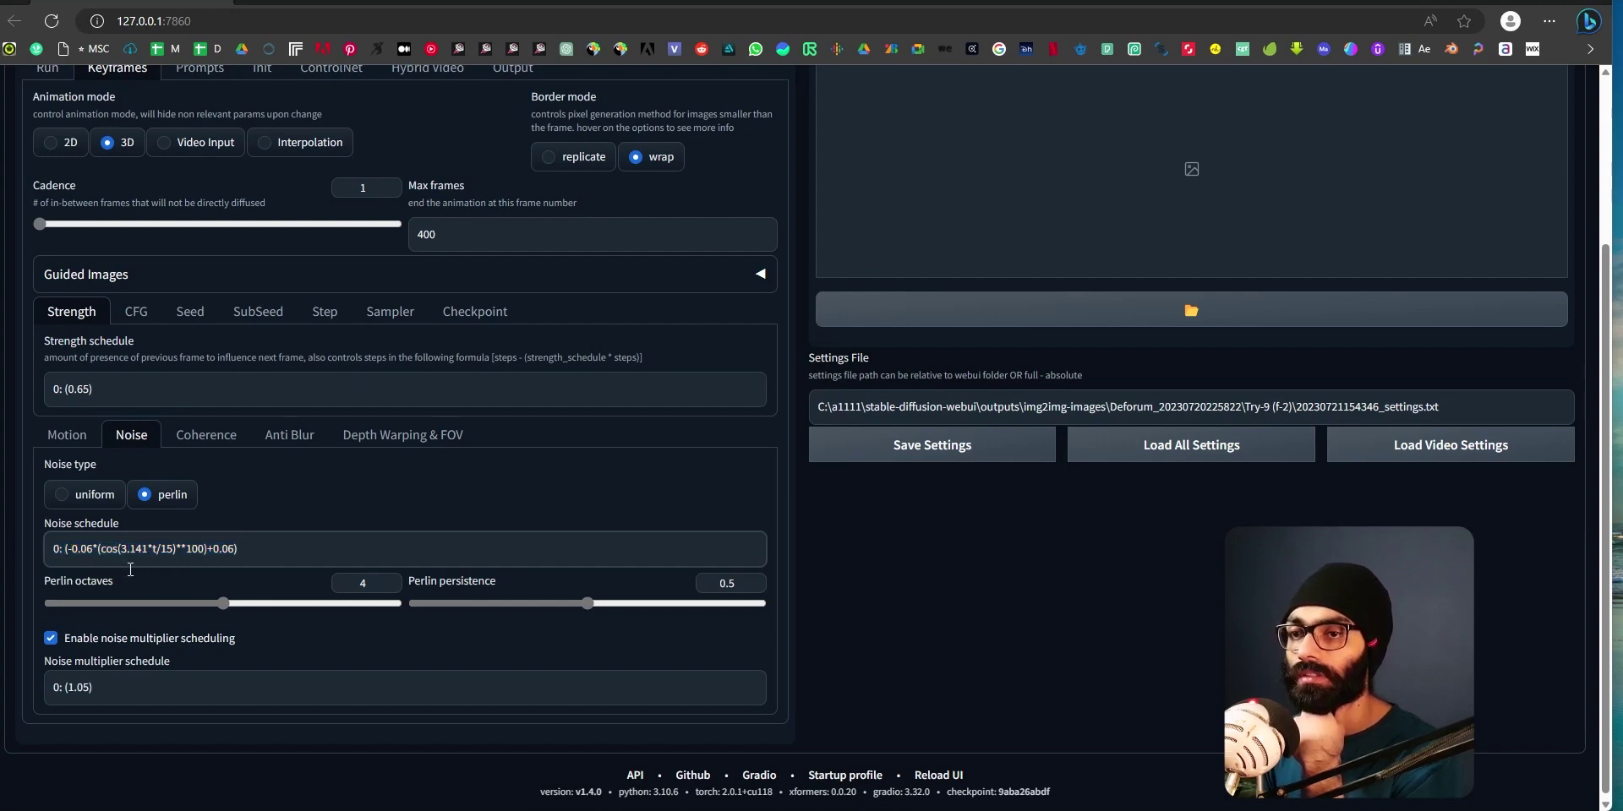
pyautogui.click(82, 446)
pyautogui.click(130, 444)
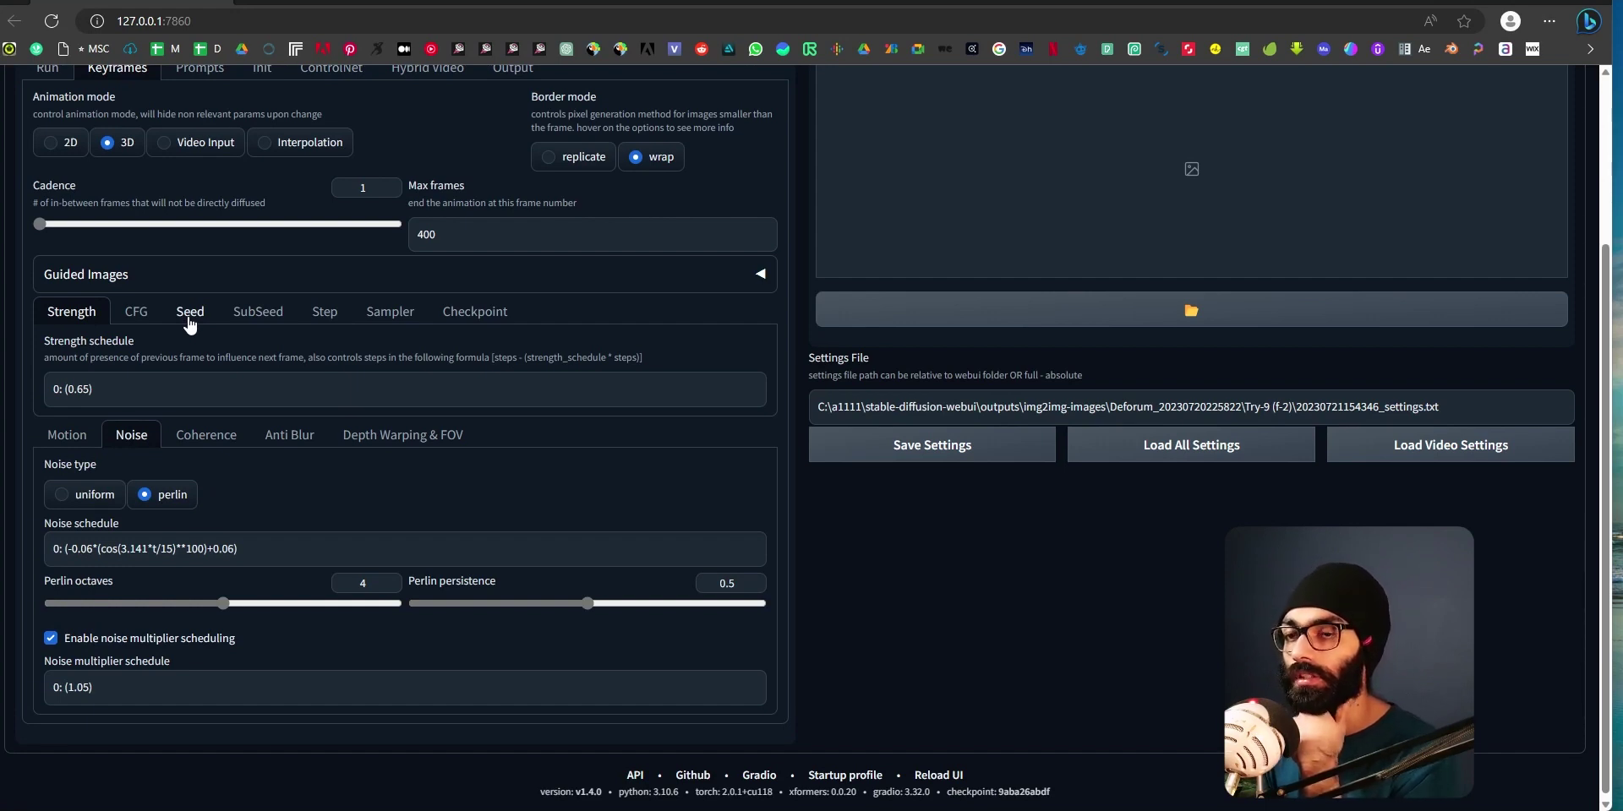
pyautogui.click(68, 435)
# Highlight the motion schedules Translation Y 0:(2) and Rotation 3D Y 0:(0.5).
pyautogui.scroll(-3, 145, 441)
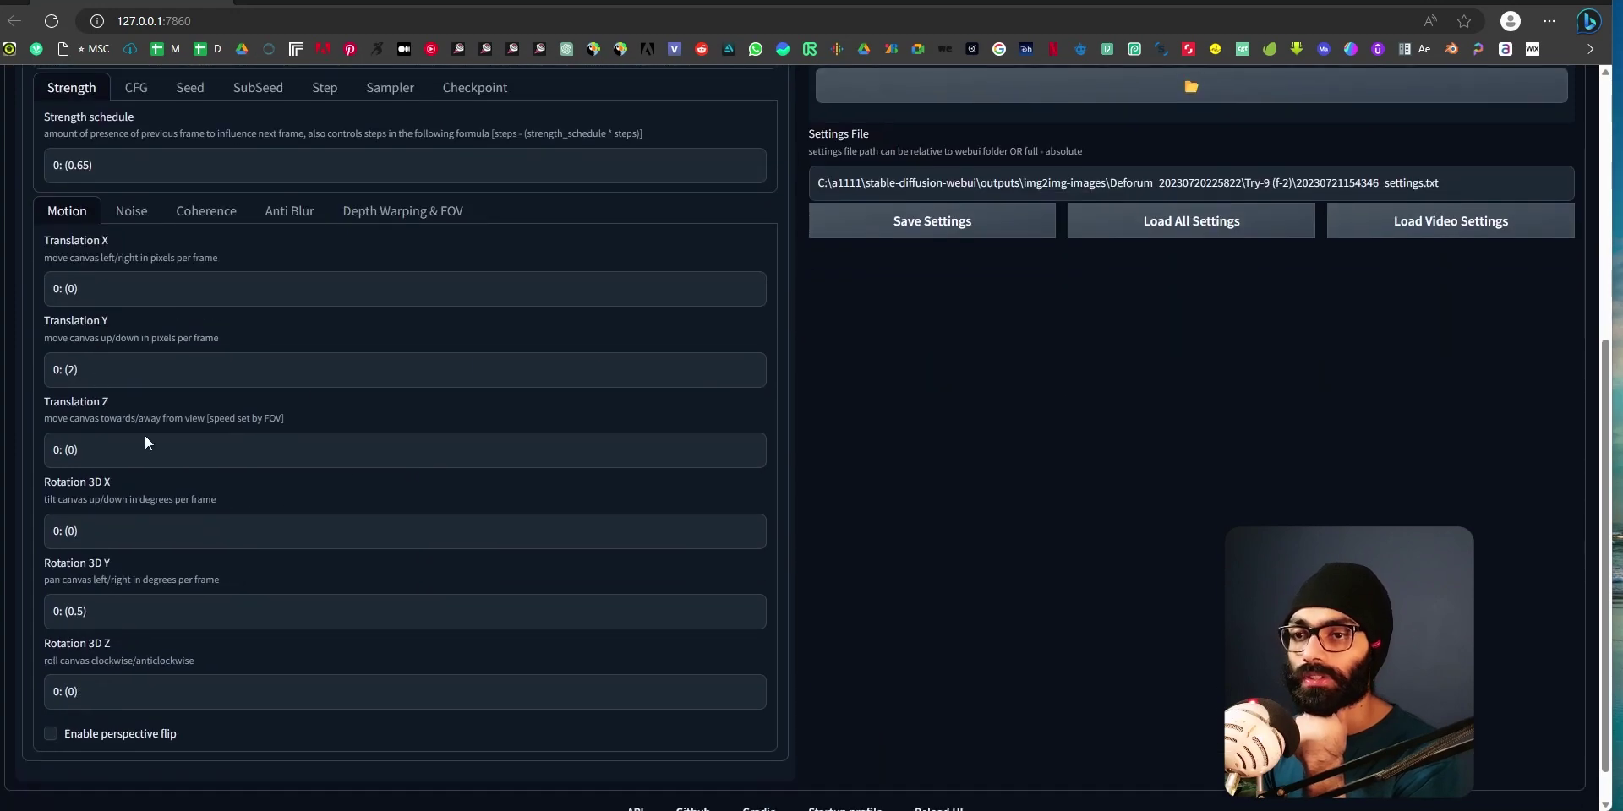
pyautogui.tripleClick(99, 365)
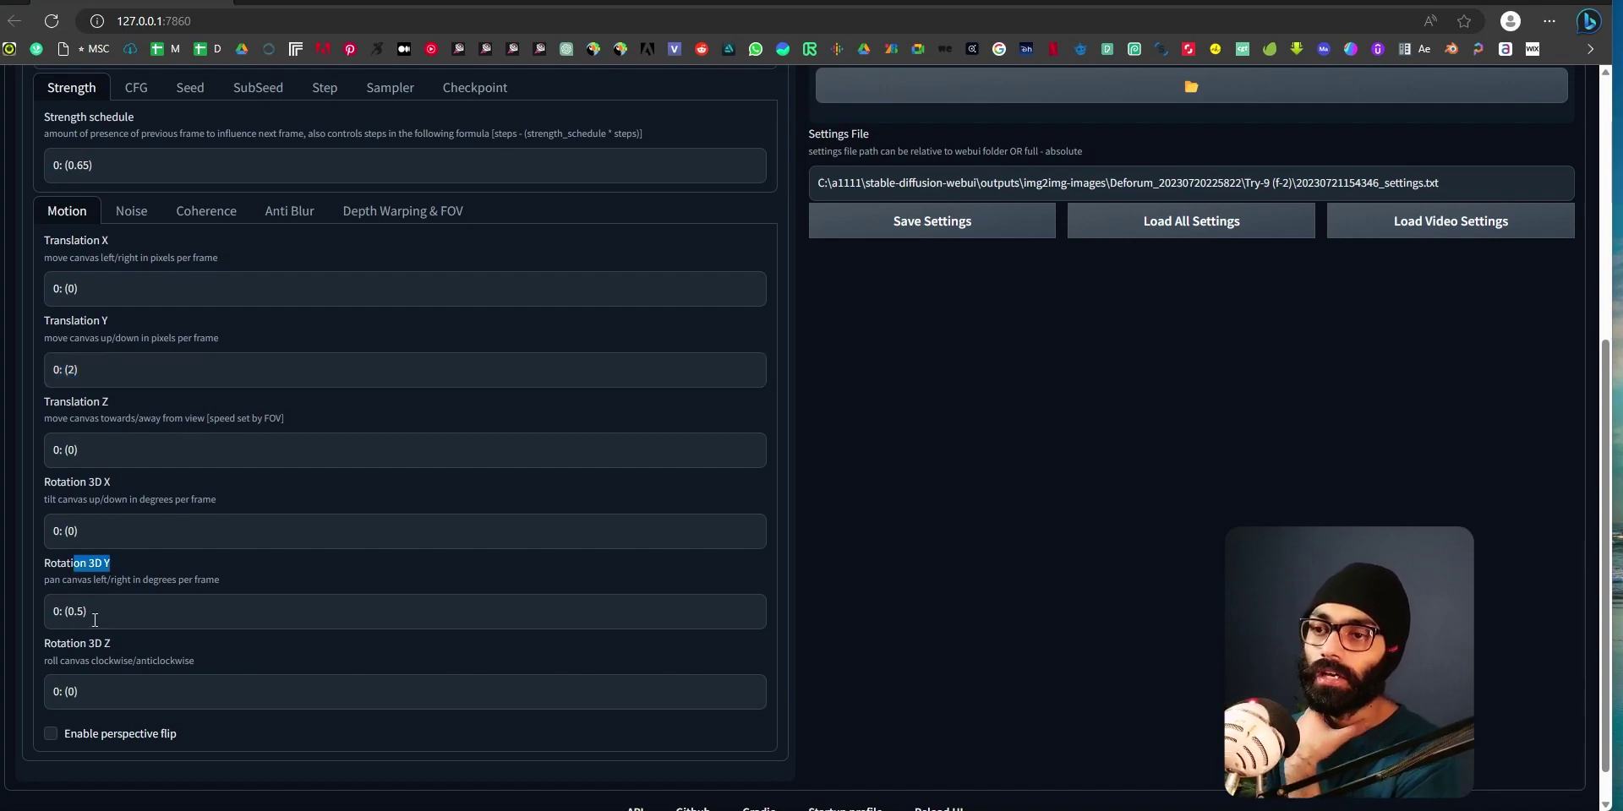
pyautogui.moveTo(91, 611); pyautogui.dragTo(28, 615)
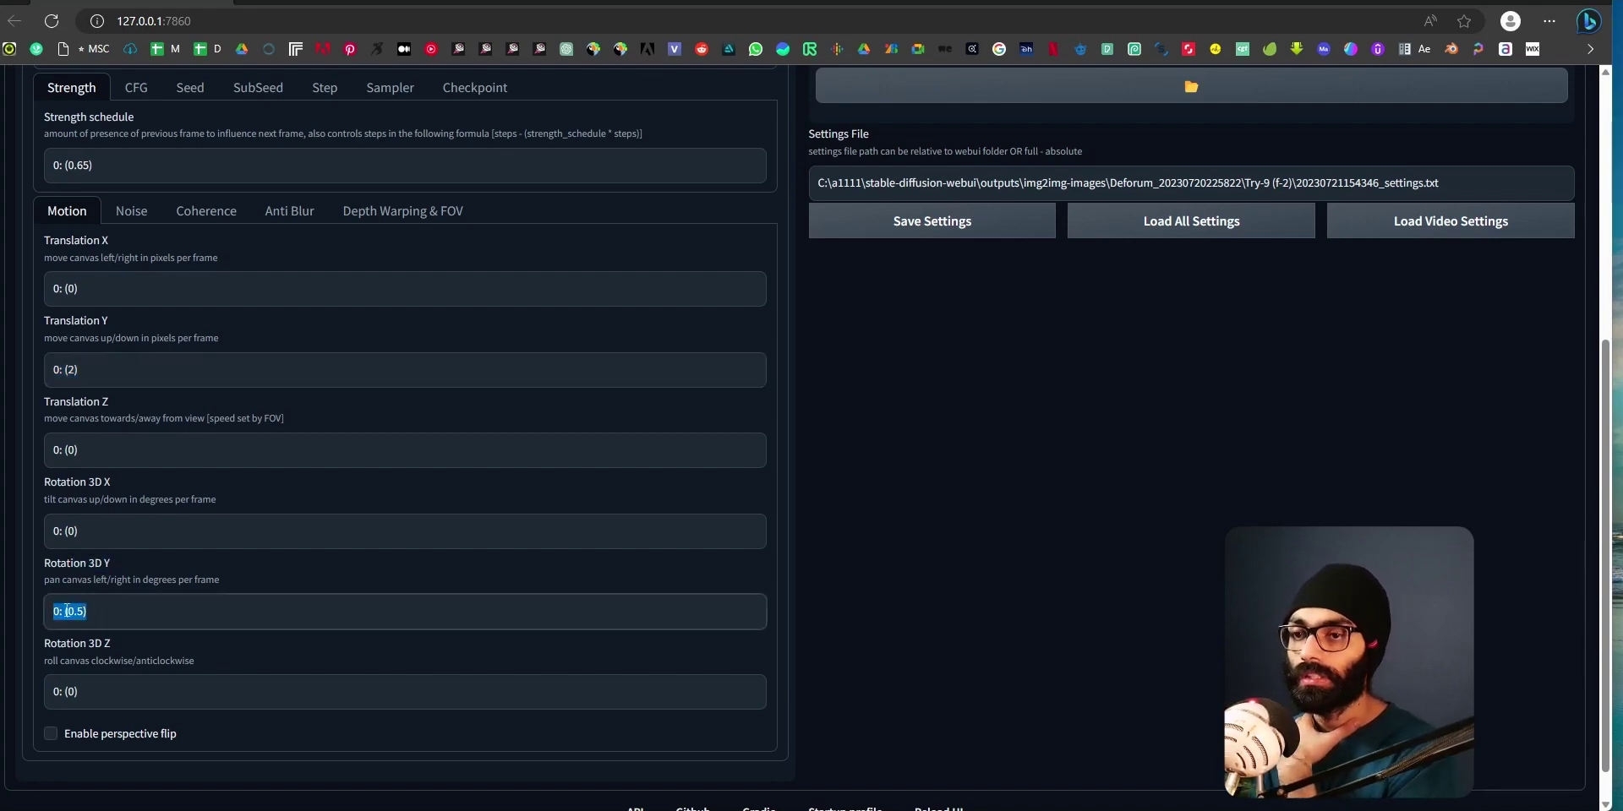
pyautogui.click(242, 650)
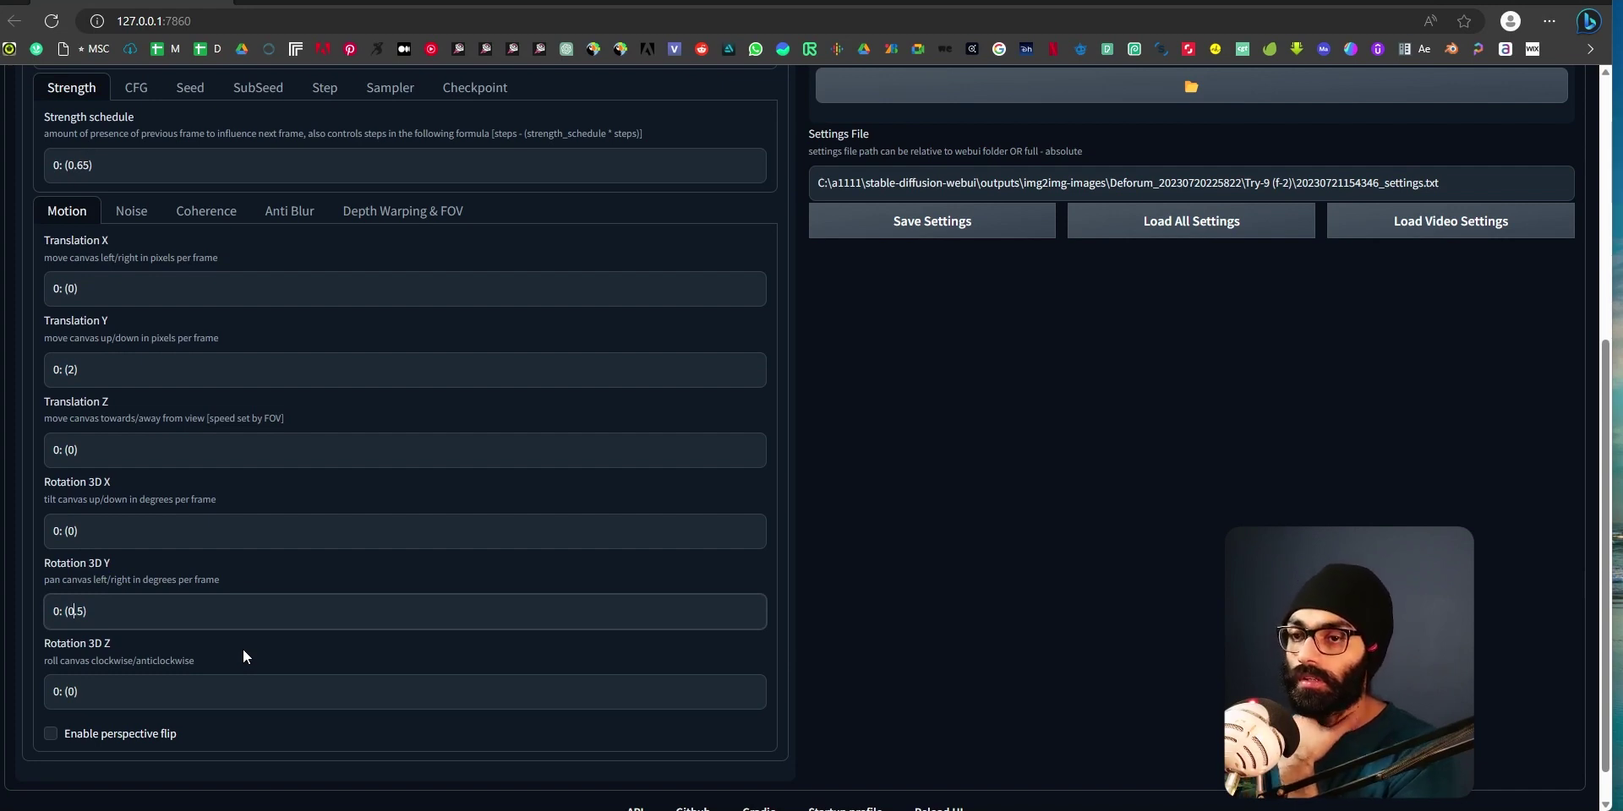
# In the Coherence settings, keep the colour coherence method at LAB.
pyautogui.scroll(3, 263, 649)
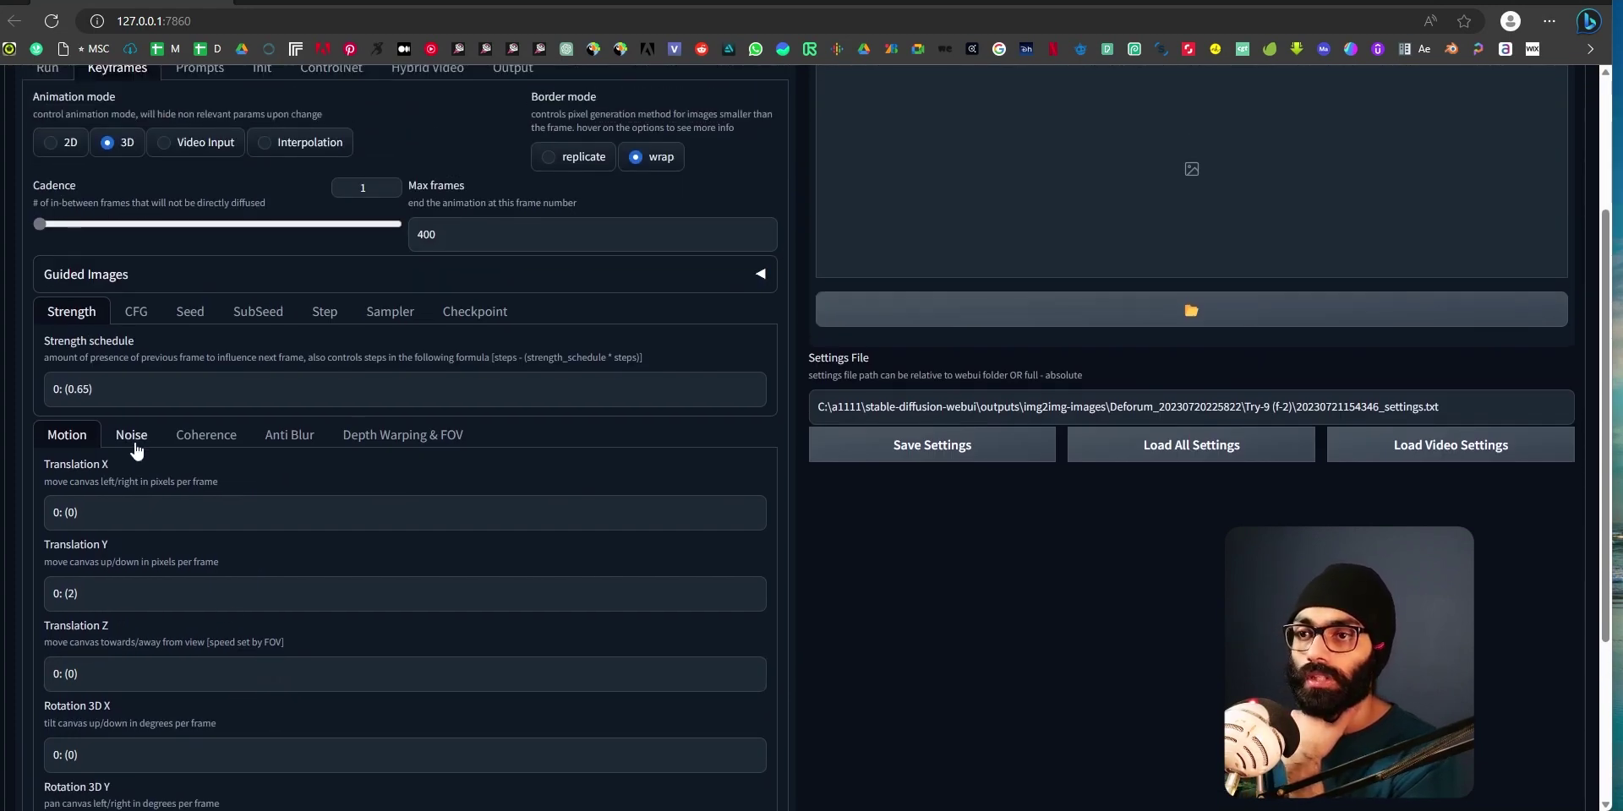
pyautogui.click(133, 439)
pyautogui.click(225, 436)
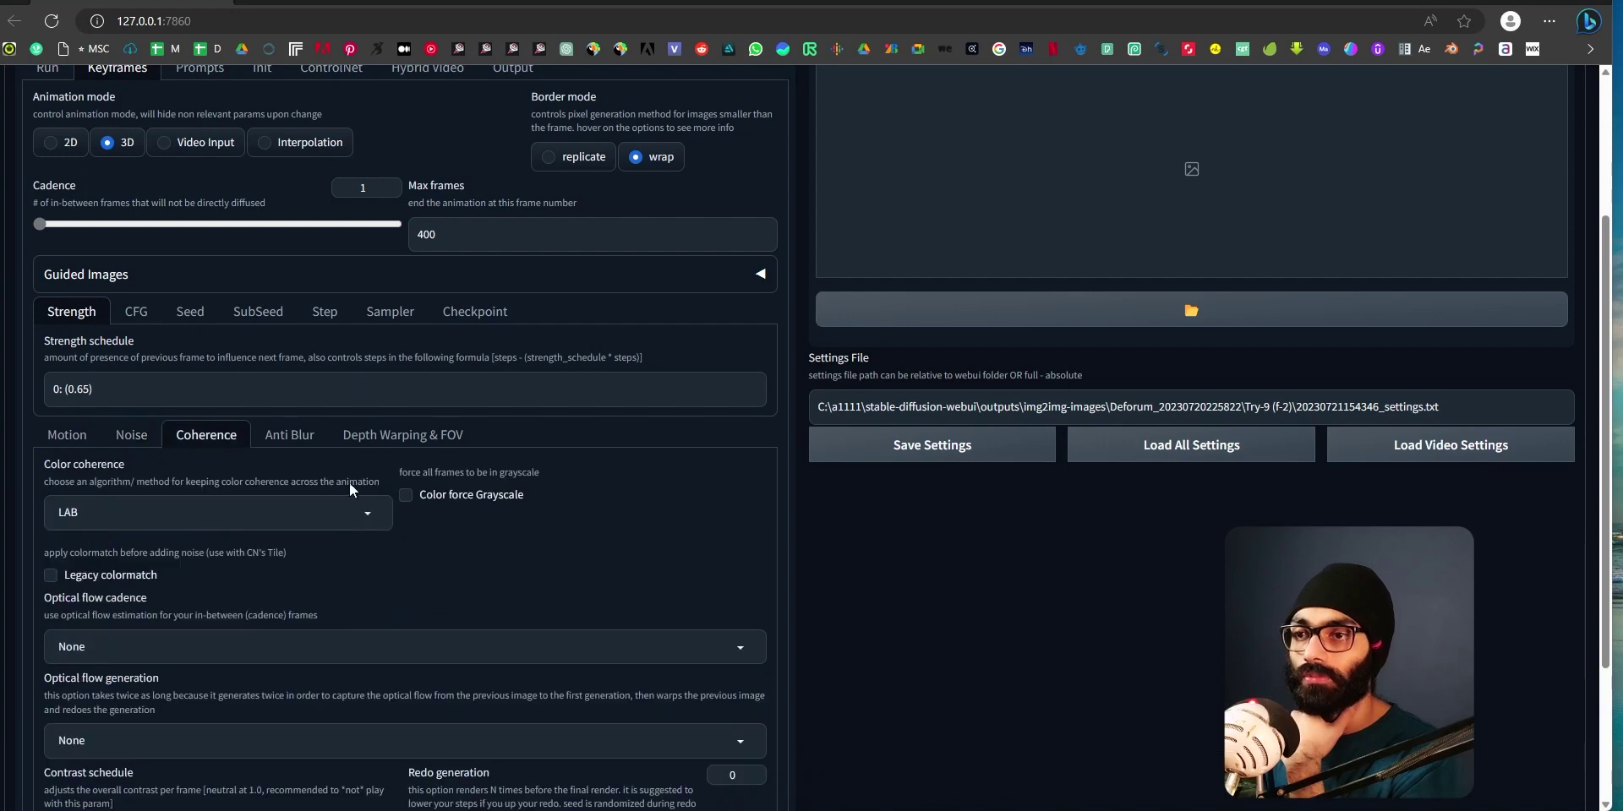
pyautogui.click(175, 512)
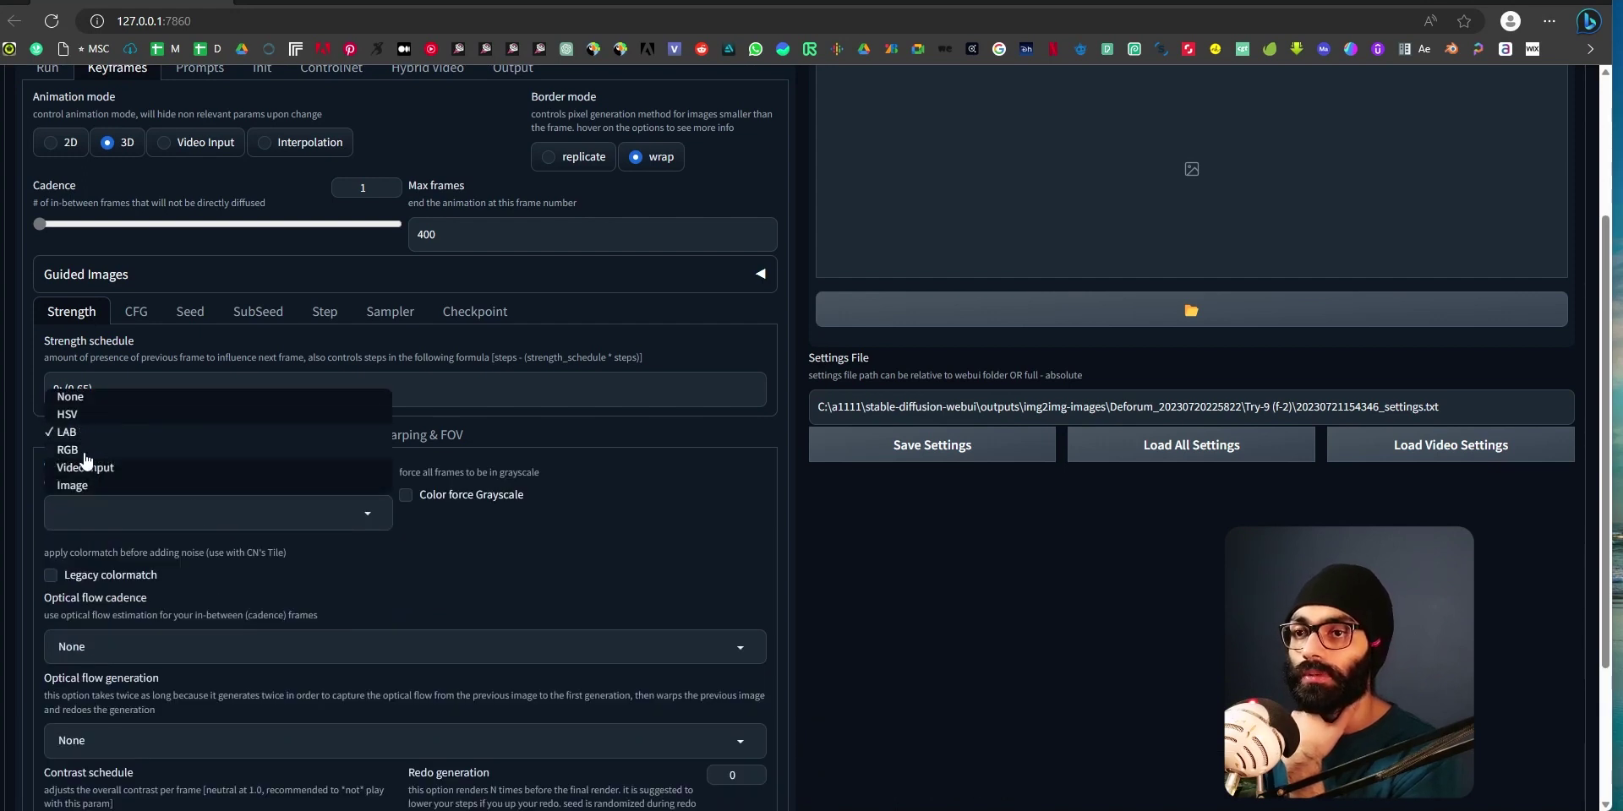
pyautogui.click(537, 559)
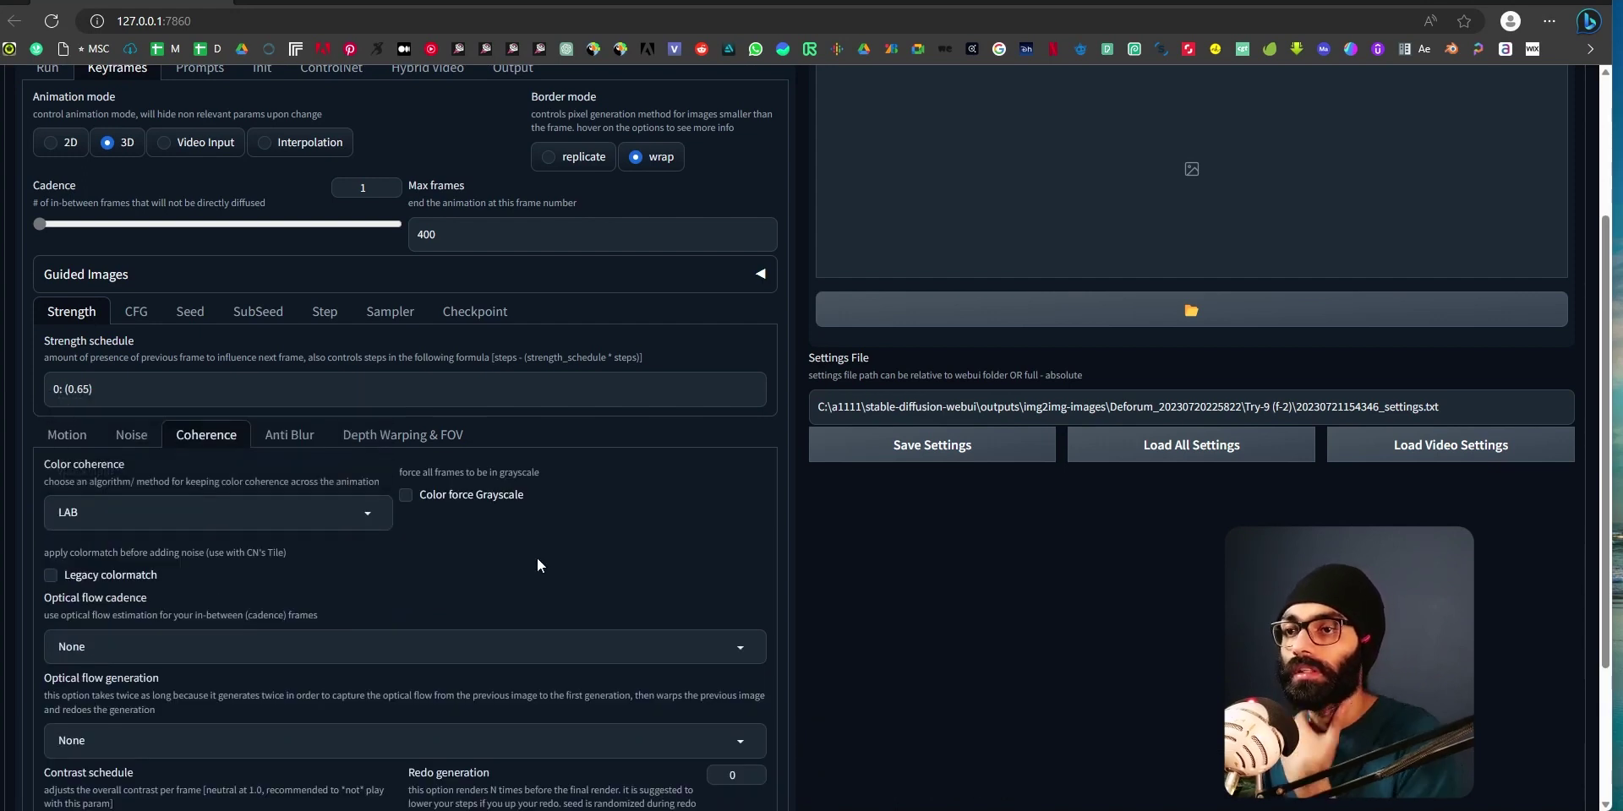
pyautogui.hotkey('alt', 'Tab')
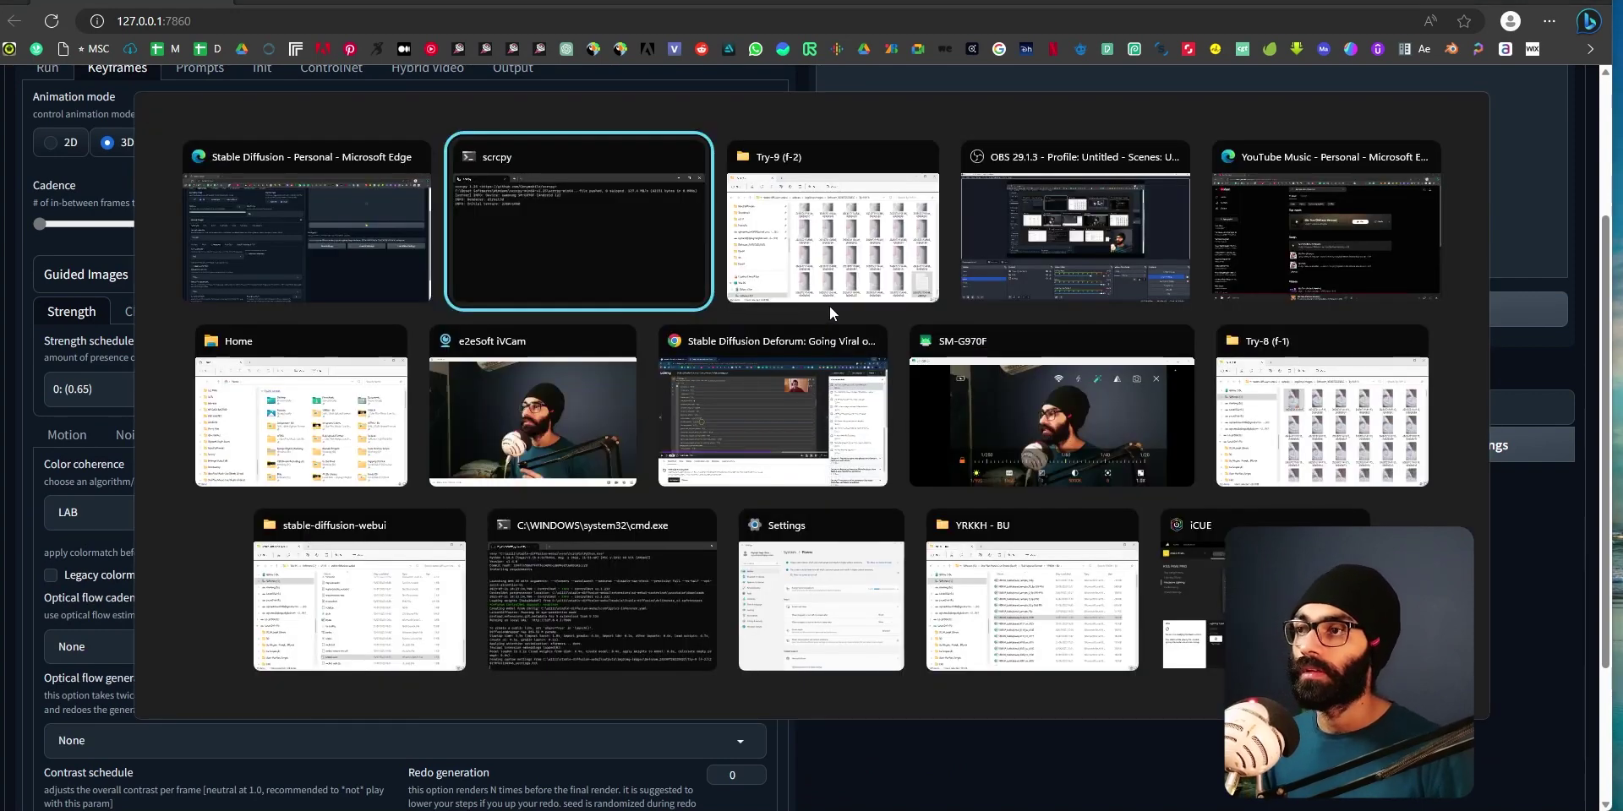
# Play the rendered Try-9 mp4 in VLC, pausing once and skipping ahead to about 13 seconds.
pyautogui.click(833, 291)
pyautogui.scroll(20, 714, 438)
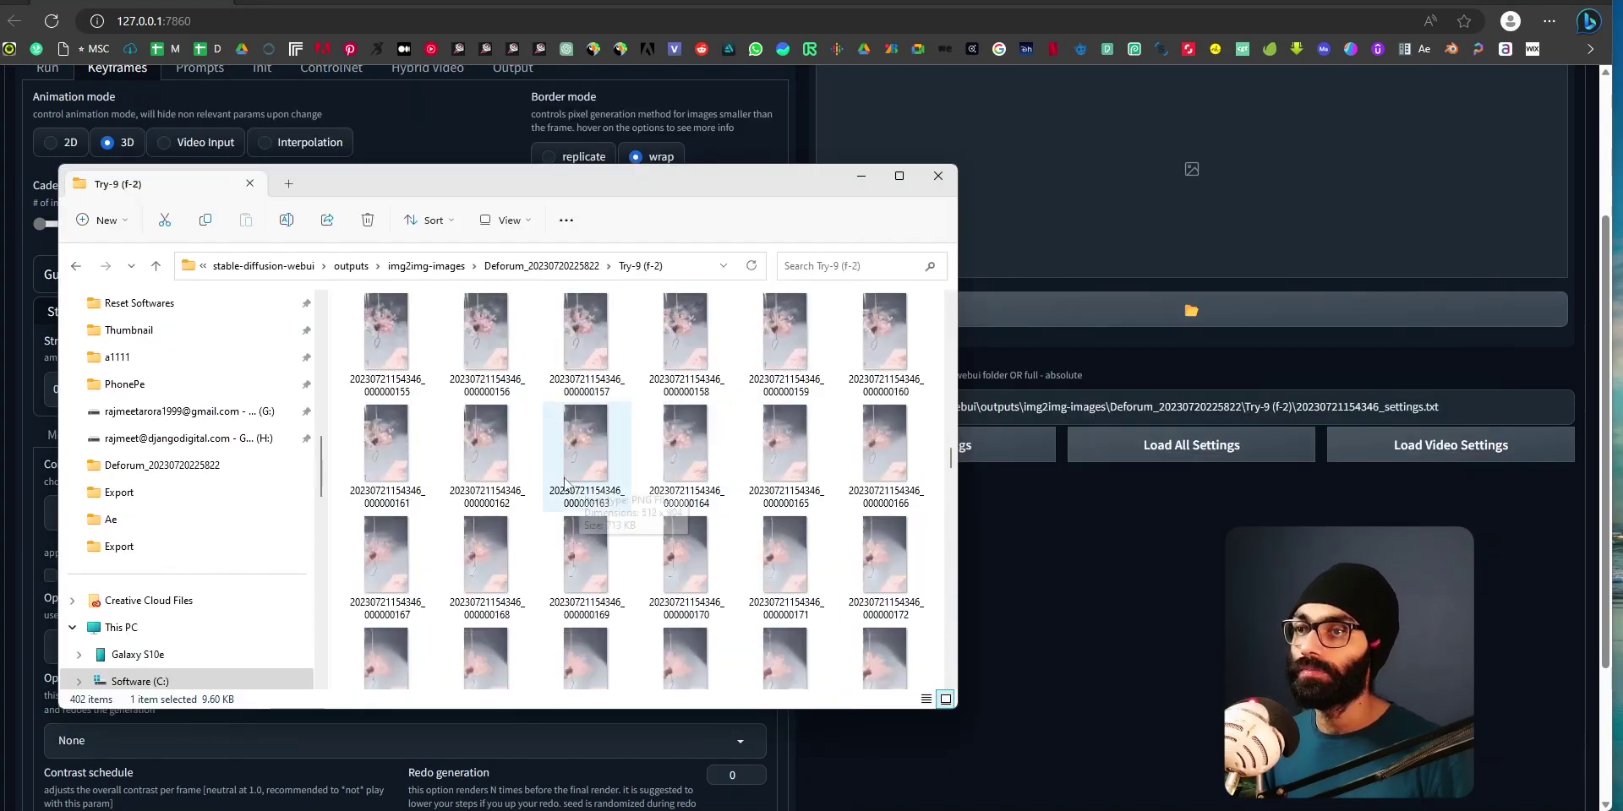
pyautogui.doubleClick(389, 338)
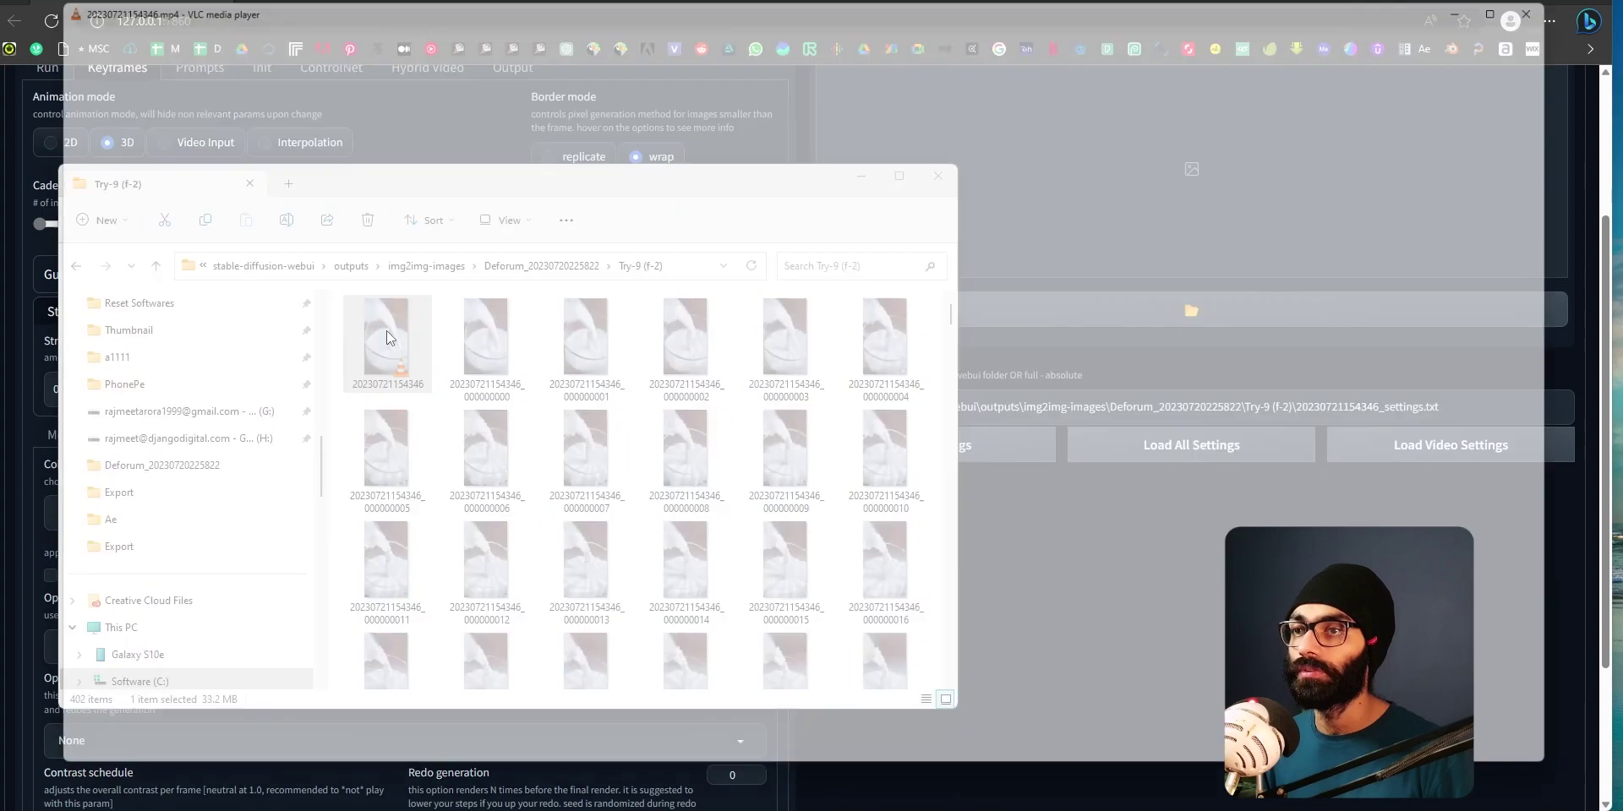
pyautogui.press('space')
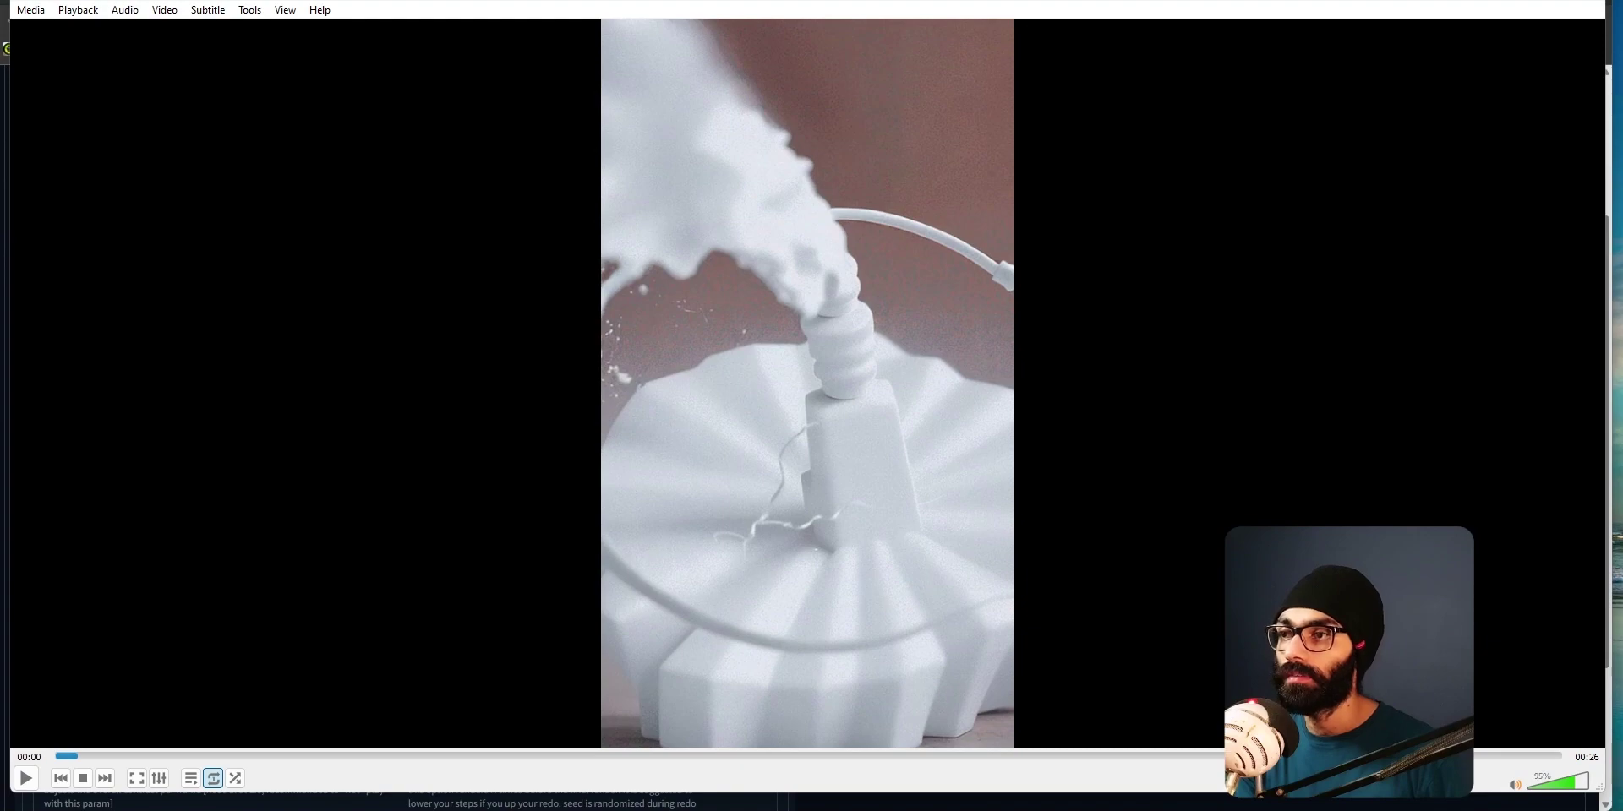
pyautogui.press('space')
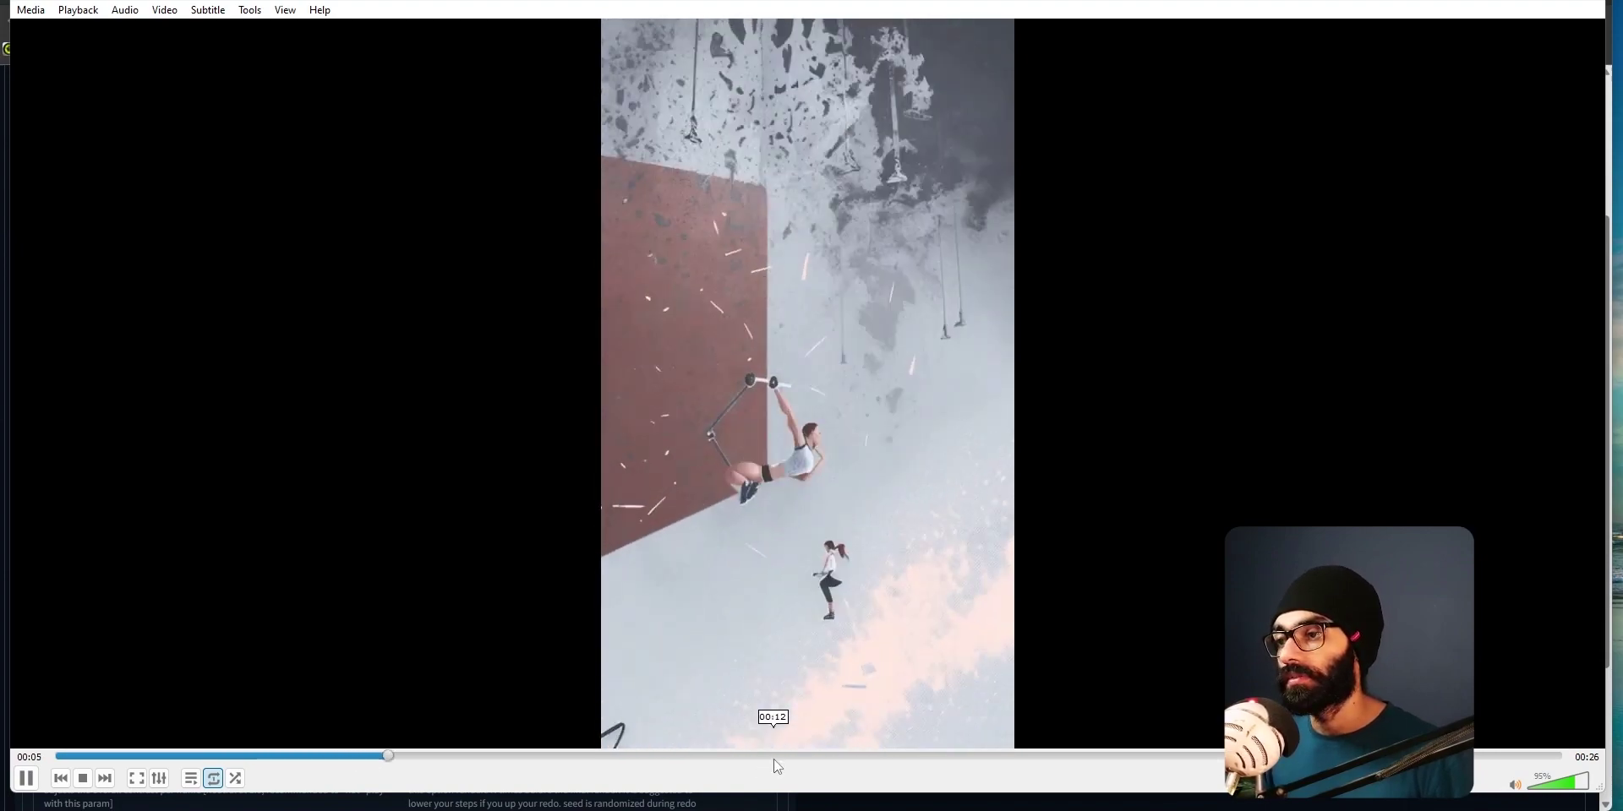
pyautogui.moveTo(773, 757); pyautogui.dragTo(1051, 757)
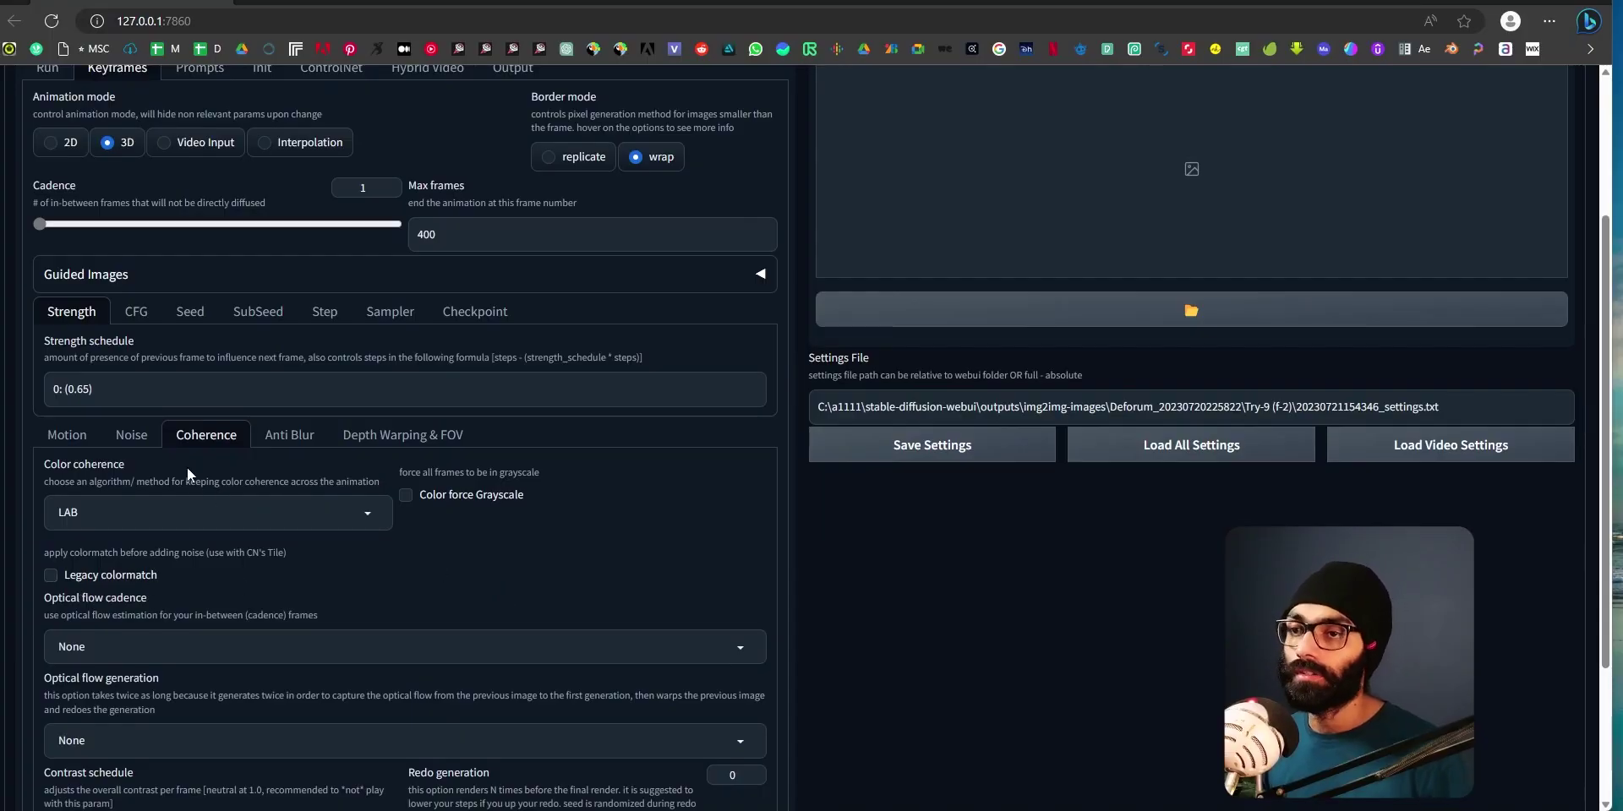
# Compare the Anti Blur schedules with the Depth Warping & FOV settings.
pyautogui.click(289, 434)
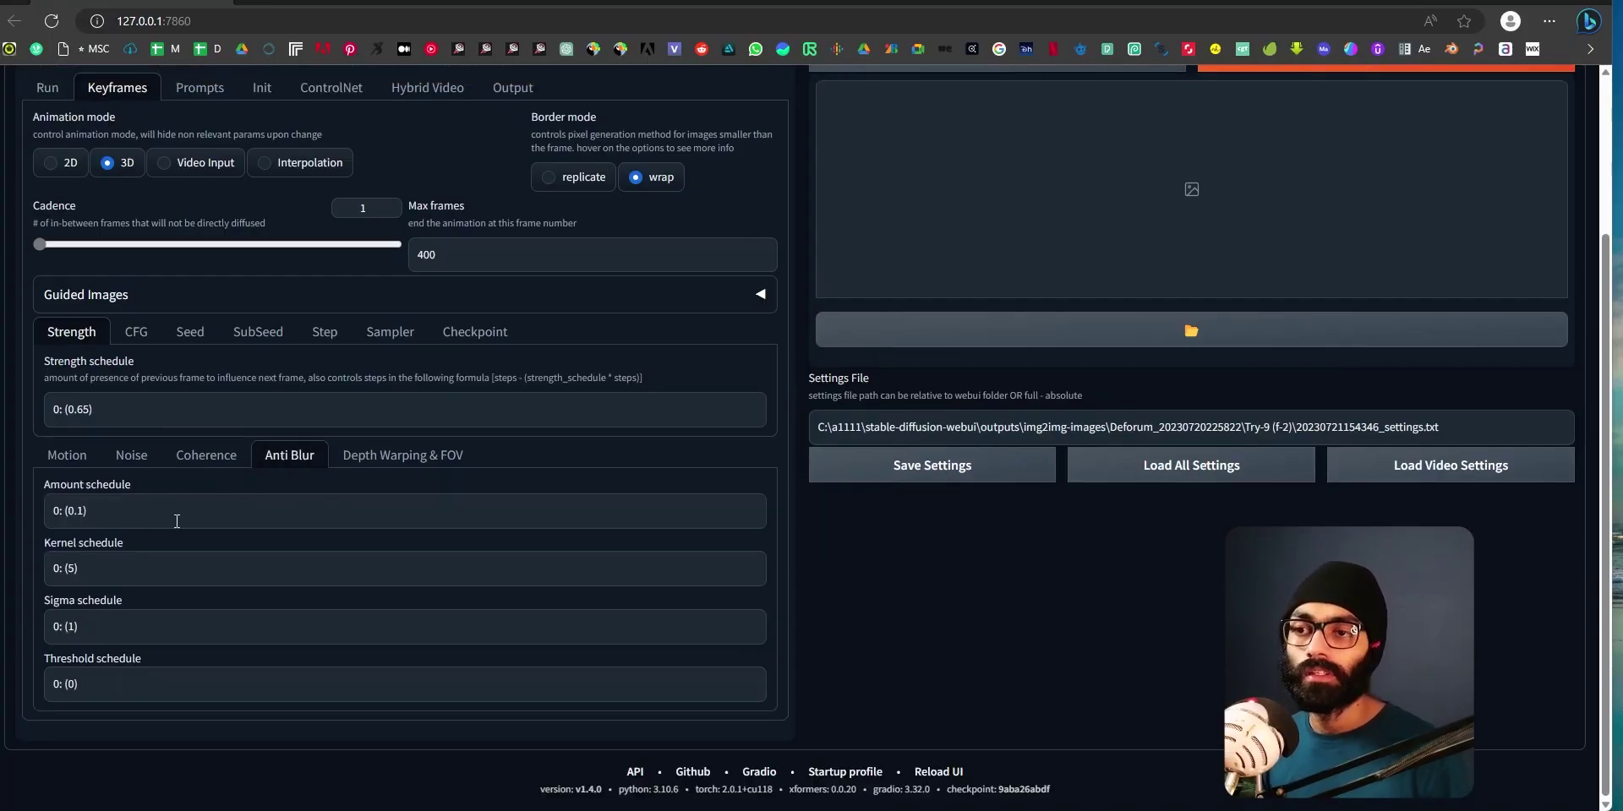
pyautogui.click(404, 460)
pyautogui.click(290, 457)
pyautogui.click(405, 457)
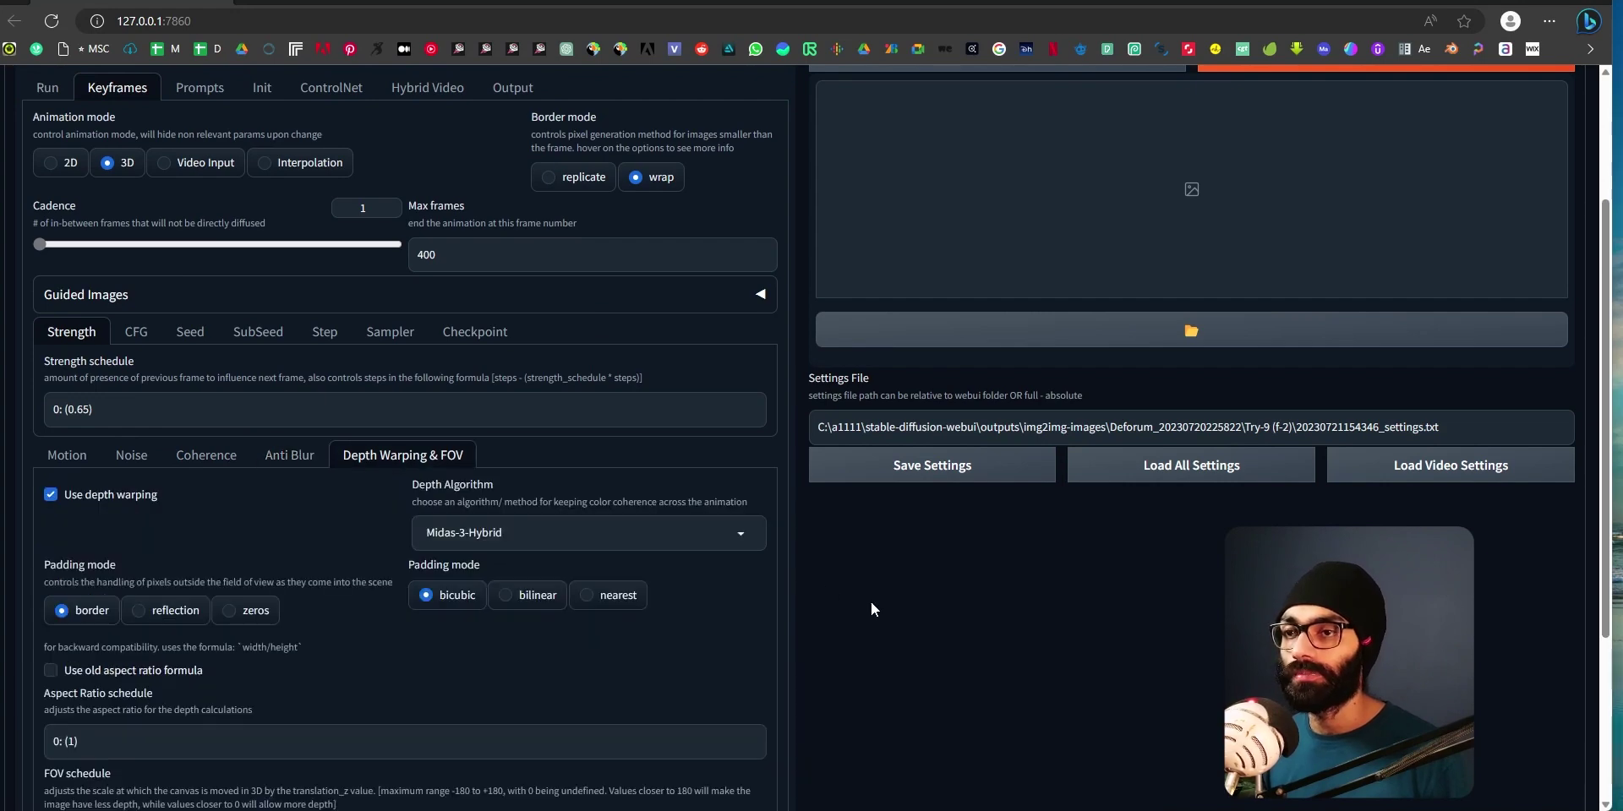
pyautogui.scroll(2, 862, 615)
pyautogui.scroll(1, 863, 615)
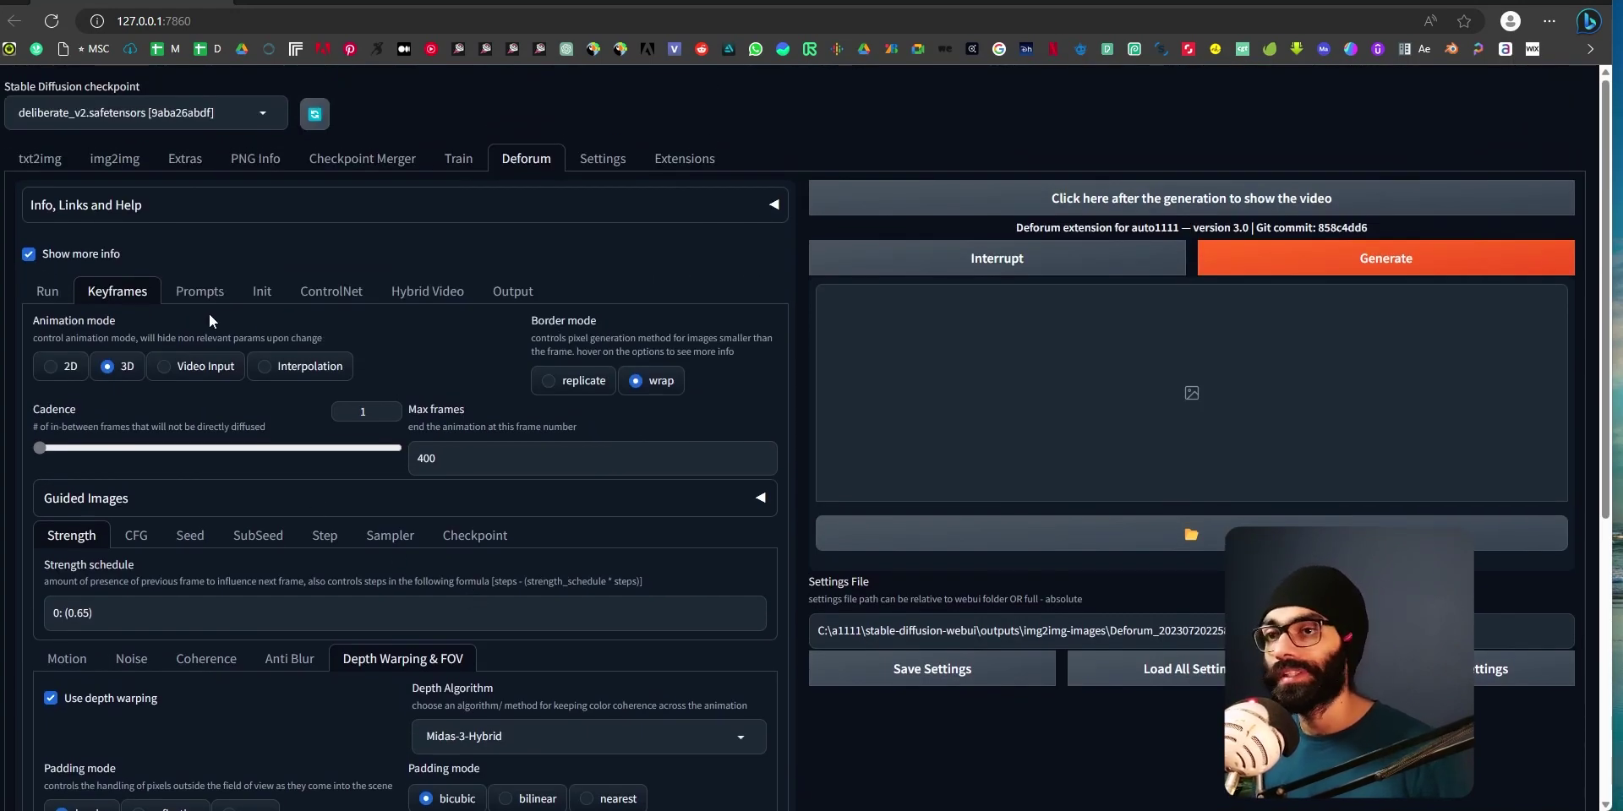
# Highlight the four timed prompts: man skipping rope, woman lifting weights, child studying, man playing basketball.
pyautogui.click(203, 291)
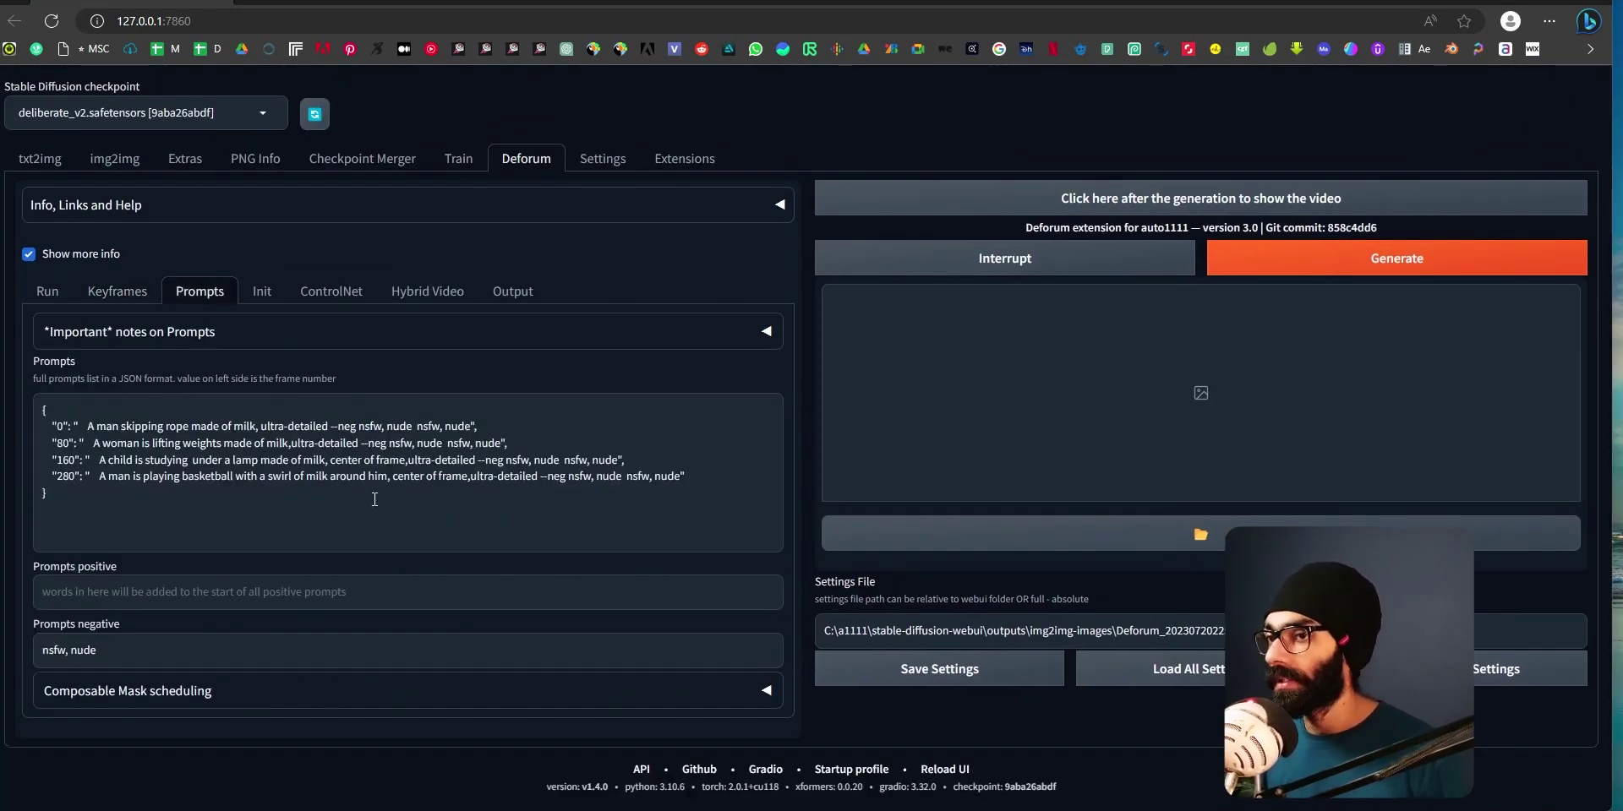
pyautogui.click(321, 464)
pyautogui.press('Up')
pyautogui.press('Up')
pyautogui.press('Home')
pyautogui.press('Right')
pyautogui.press('Right')
pyautogui.press('Right')
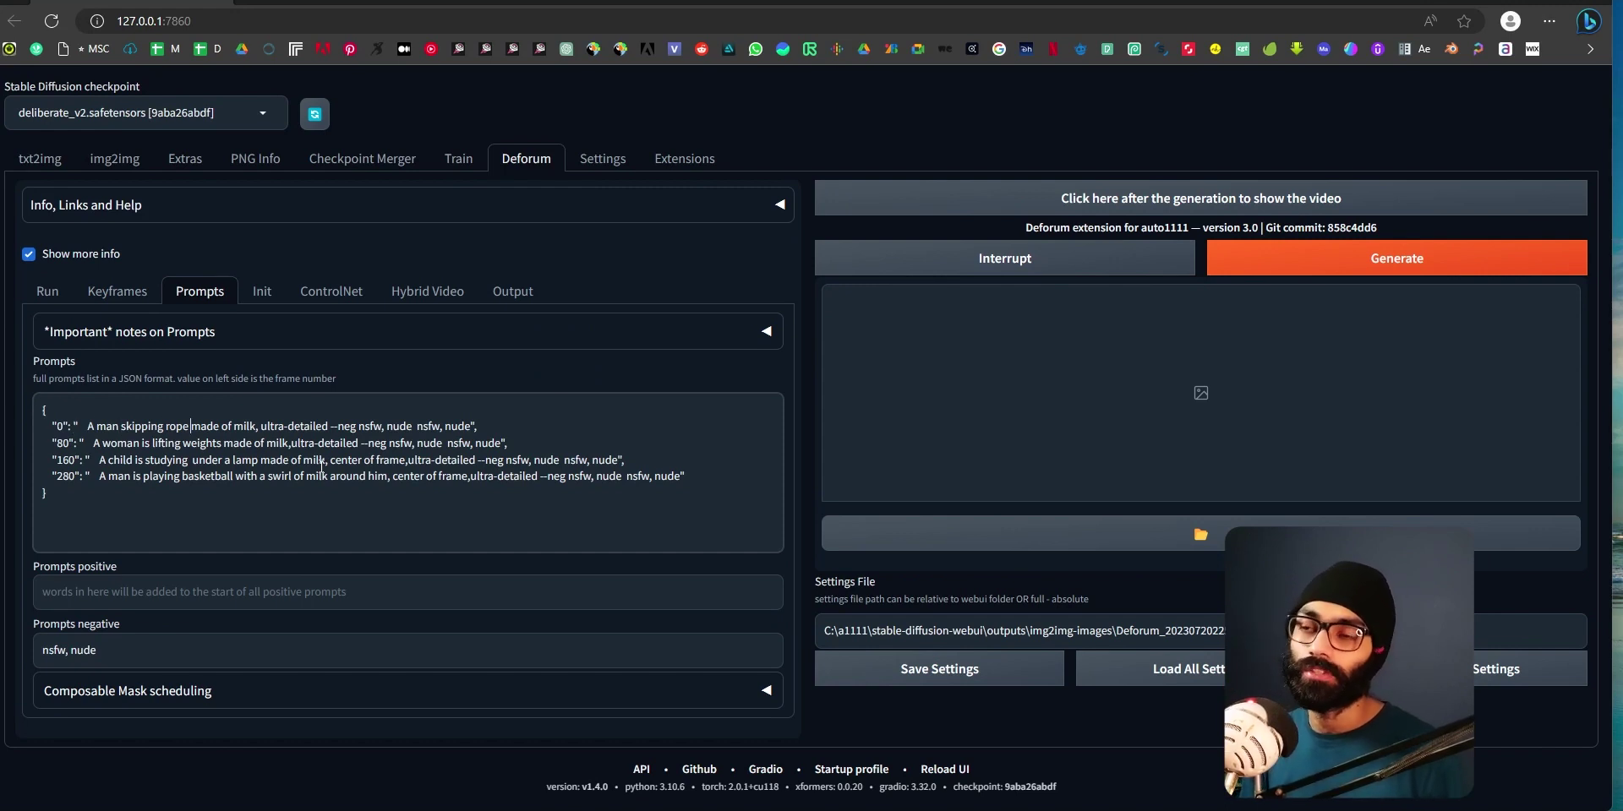
pyautogui.hotkey('ctrl', 'shift', 'Right')
pyautogui.hotkey('ctrl', 'shift', 'Right')
pyautogui.hotkey('ctrl', 'shift', 'Right')
pyautogui.hotkey('ctrl', 'shift', 'Right')
pyautogui.hotkey('ctrl', 'shift', 'Right')
pyautogui.hotkey('ctrl', 'shift', 'Right')
pyautogui.hotkey('ctrl', 'shift', 'Right')
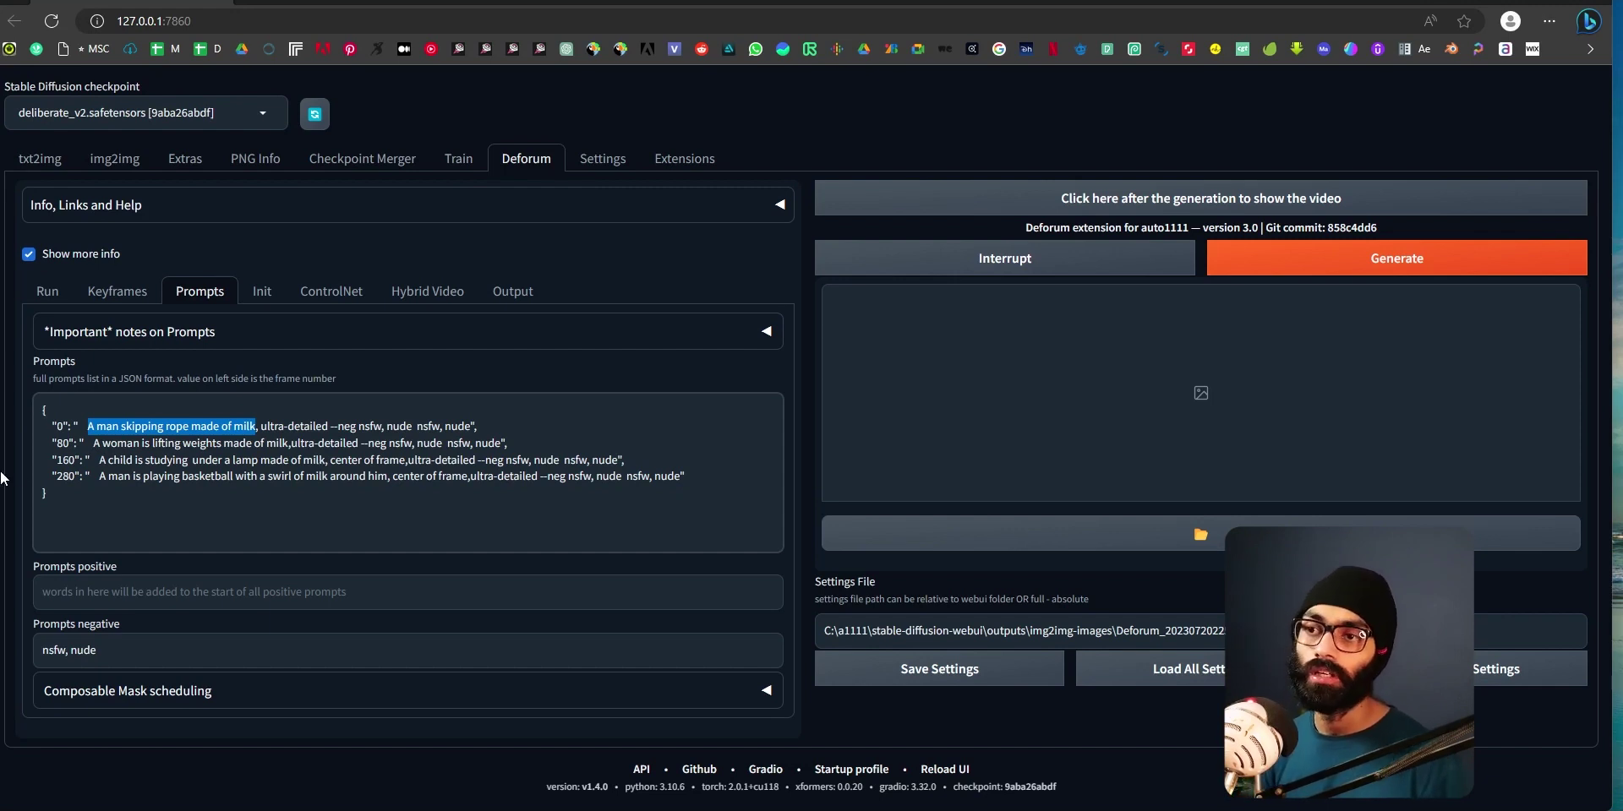
pyautogui.moveTo(192, 443); pyautogui.dragTo(283, 445)
pyautogui.moveTo(149, 462); pyautogui.dragTo(291, 460)
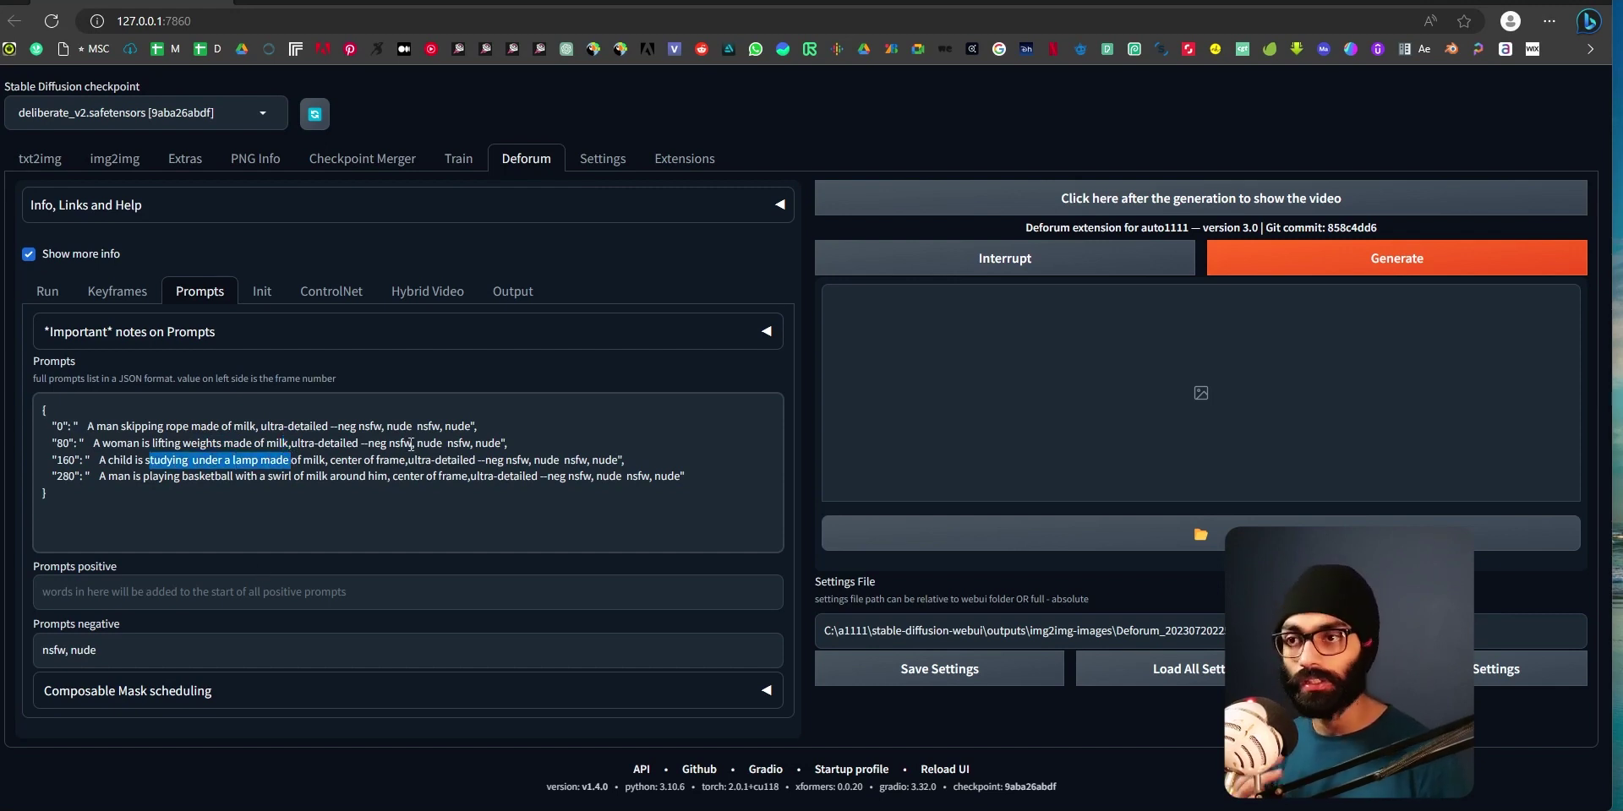
pyautogui.moveTo(133, 477); pyautogui.dragTo(211, 481)
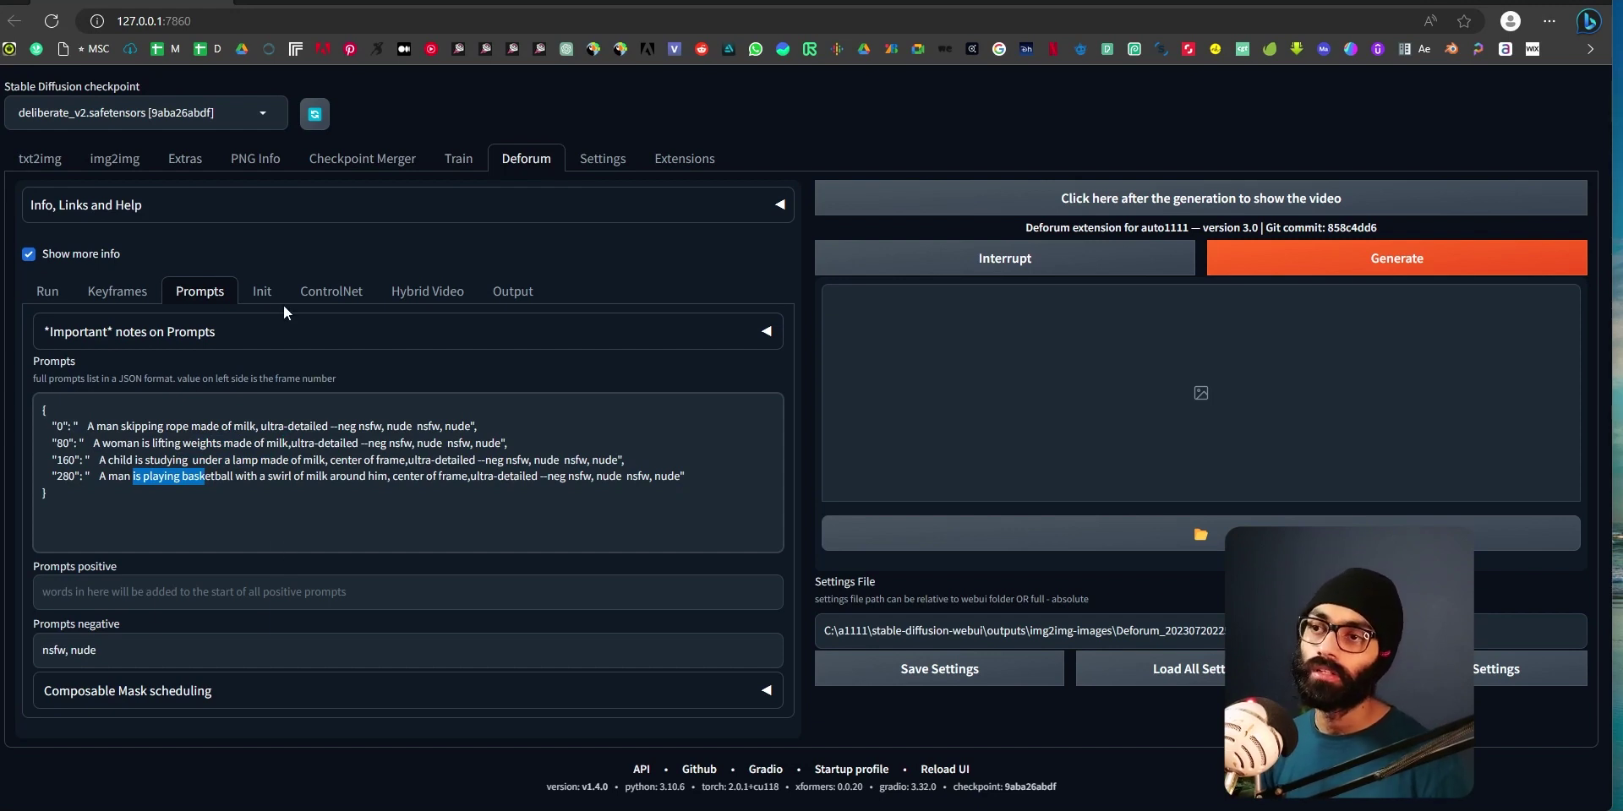
pyautogui.click(263, 292)
# Step through the ControlNet and Hybrid Video tabs to the Output settings, showing FPS 15.
pyautogui.click(334, 297)
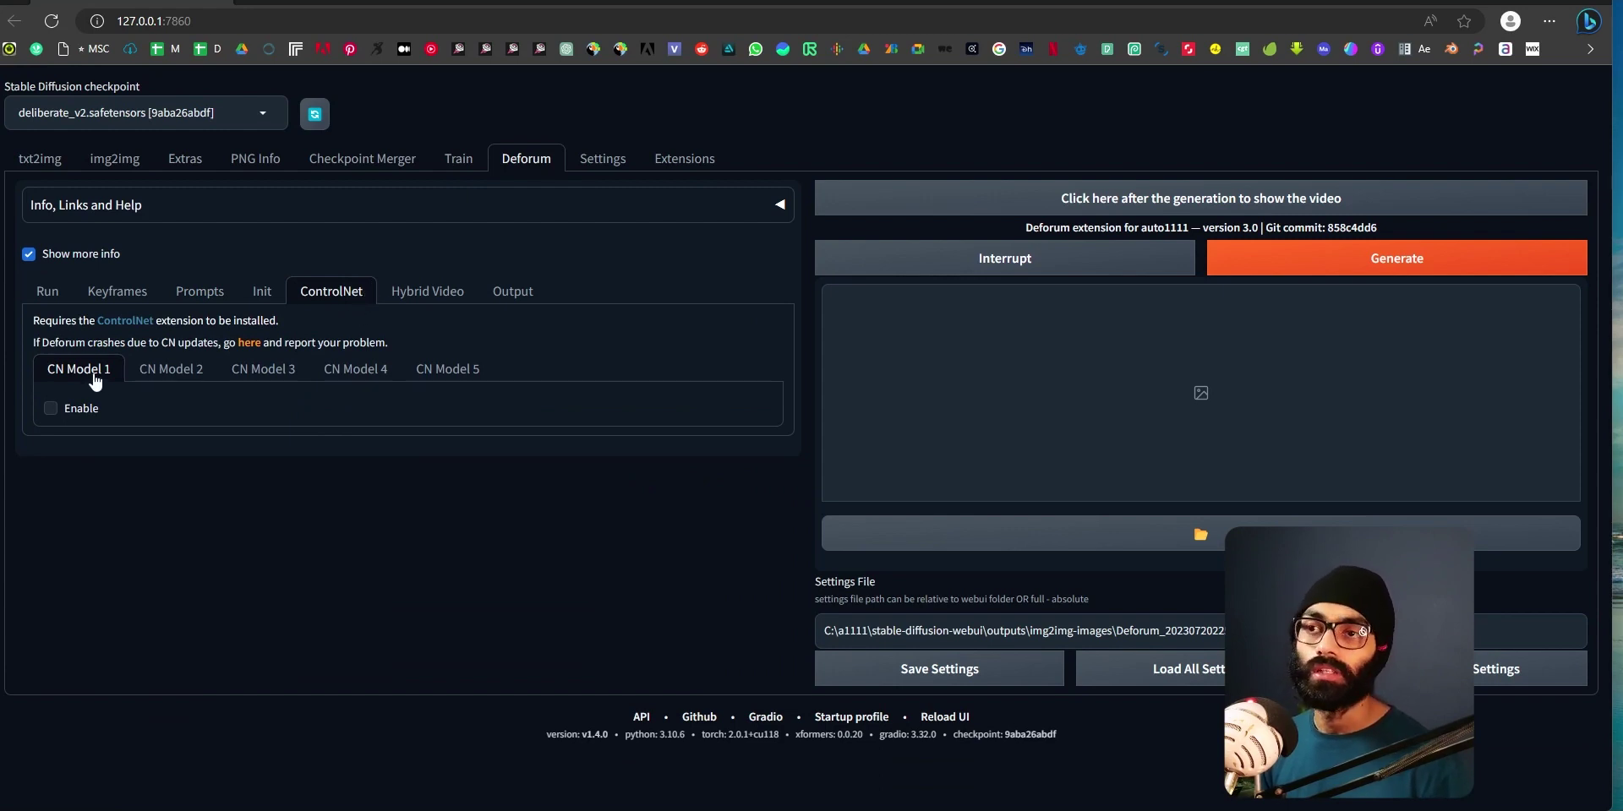
pyautogui.click(414, 299)
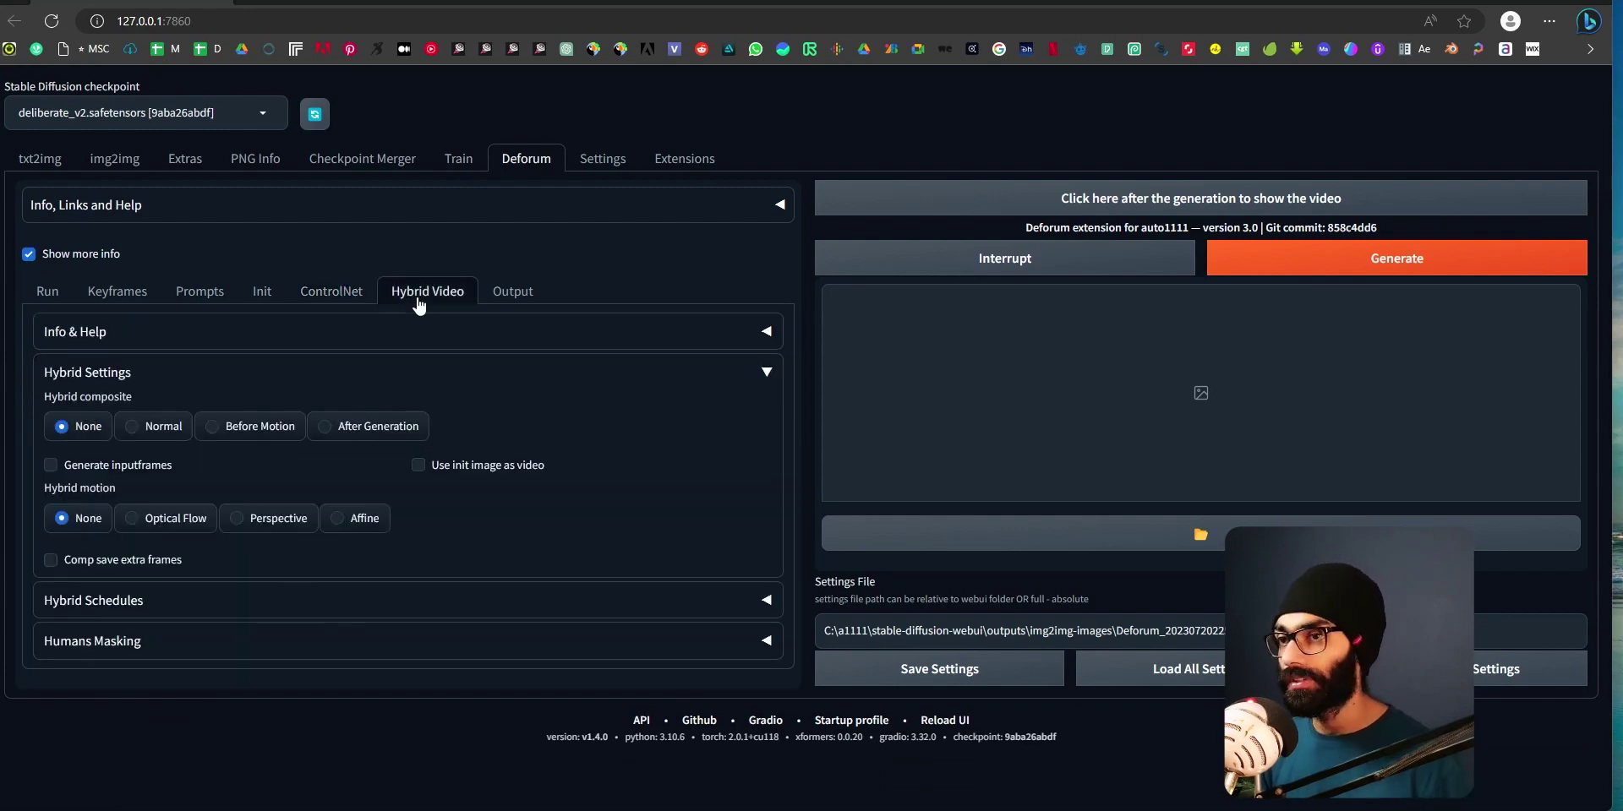
pyautogui.click(525, 300)
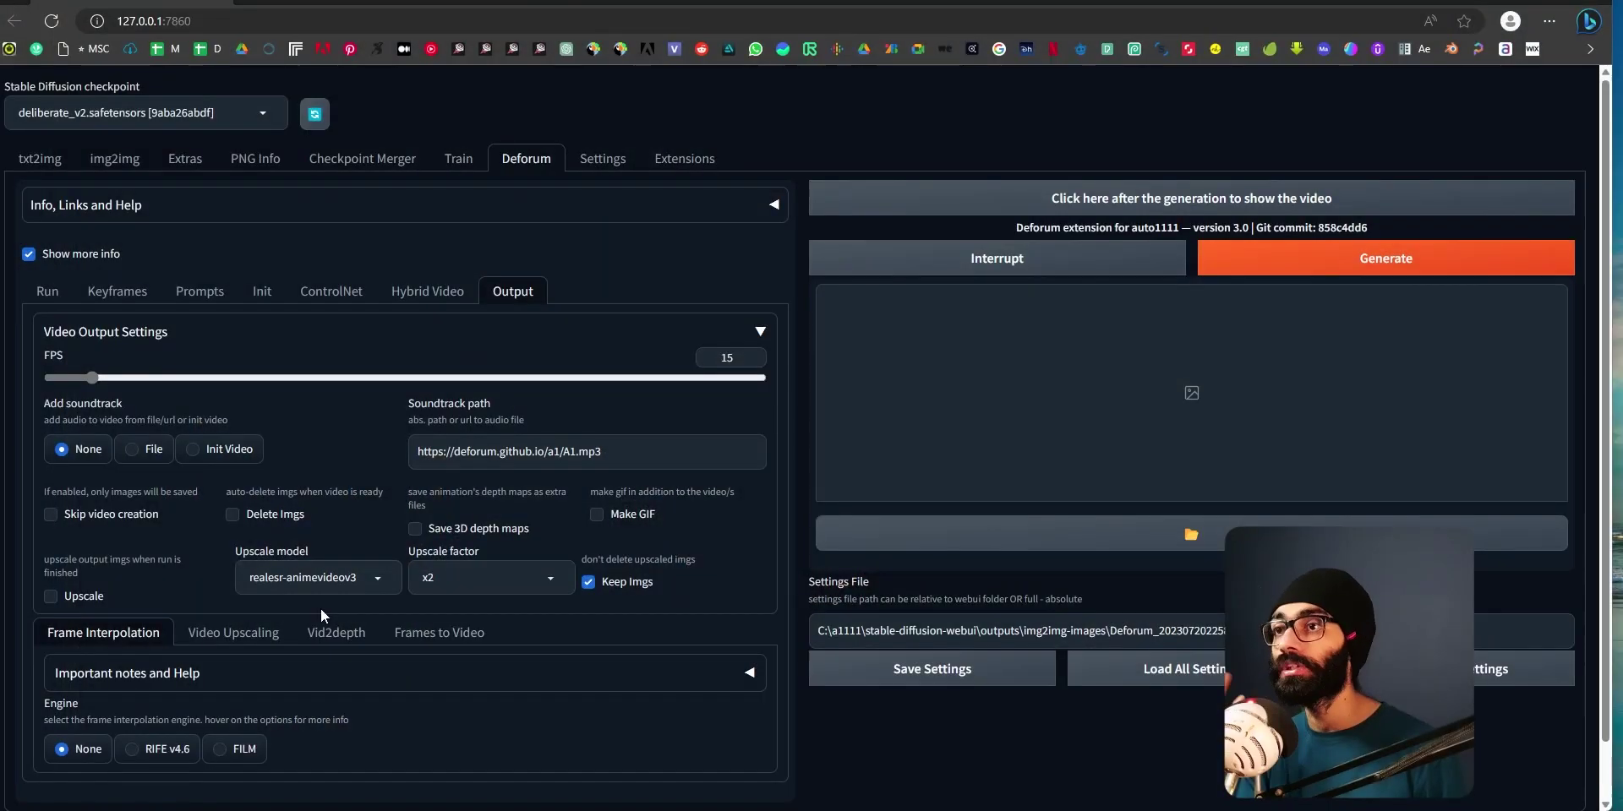
pyautogui.hotkey('alt', 'Tab')
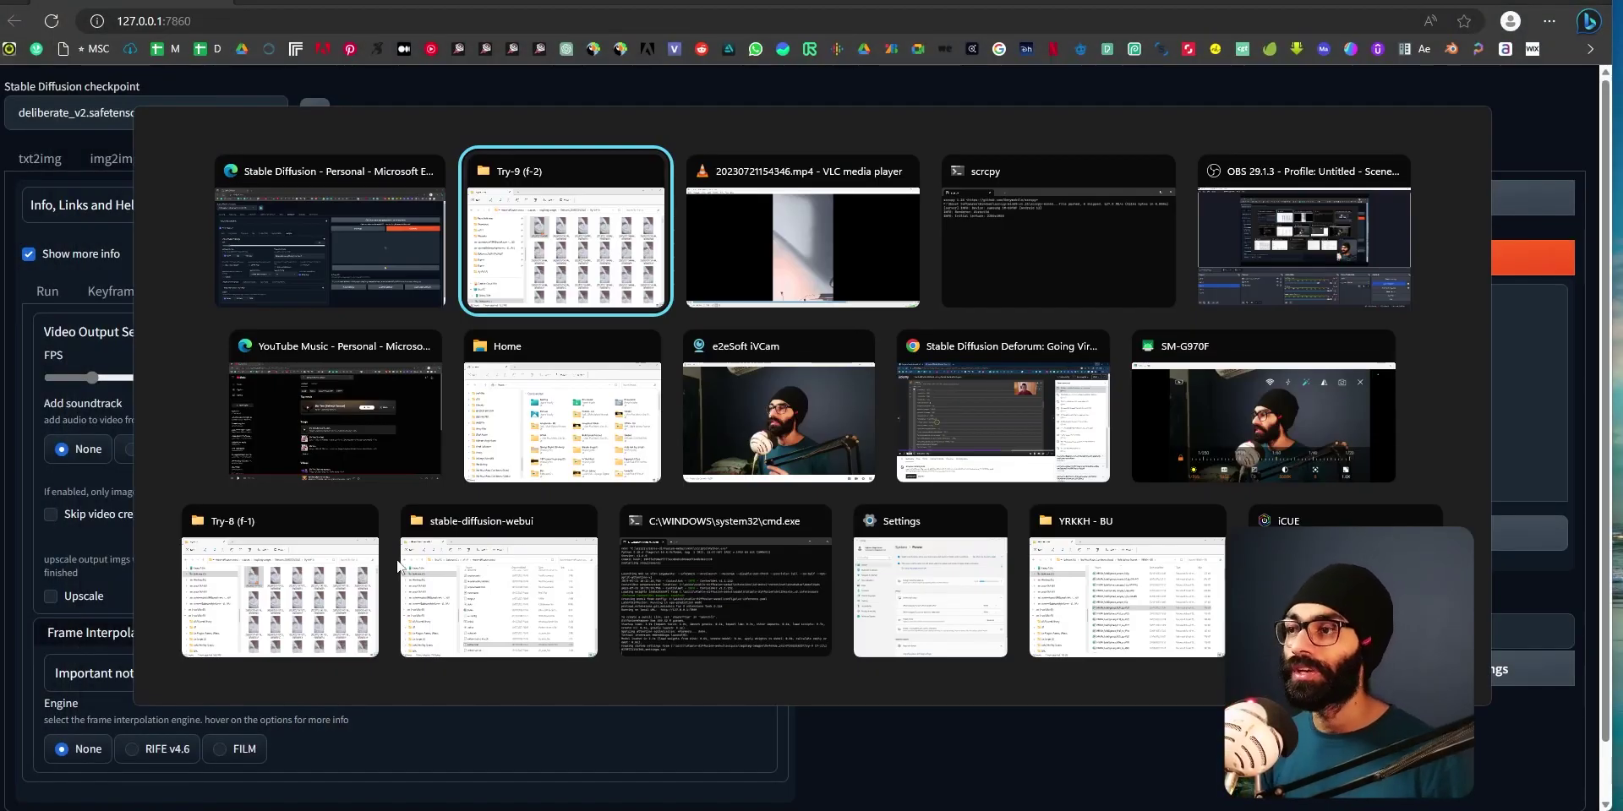
# Scroll through the Udemy 'Going Viral on TikTok & Instagram' course content, then return to Stable Diffusion.
pyautogui.click(912, 464)
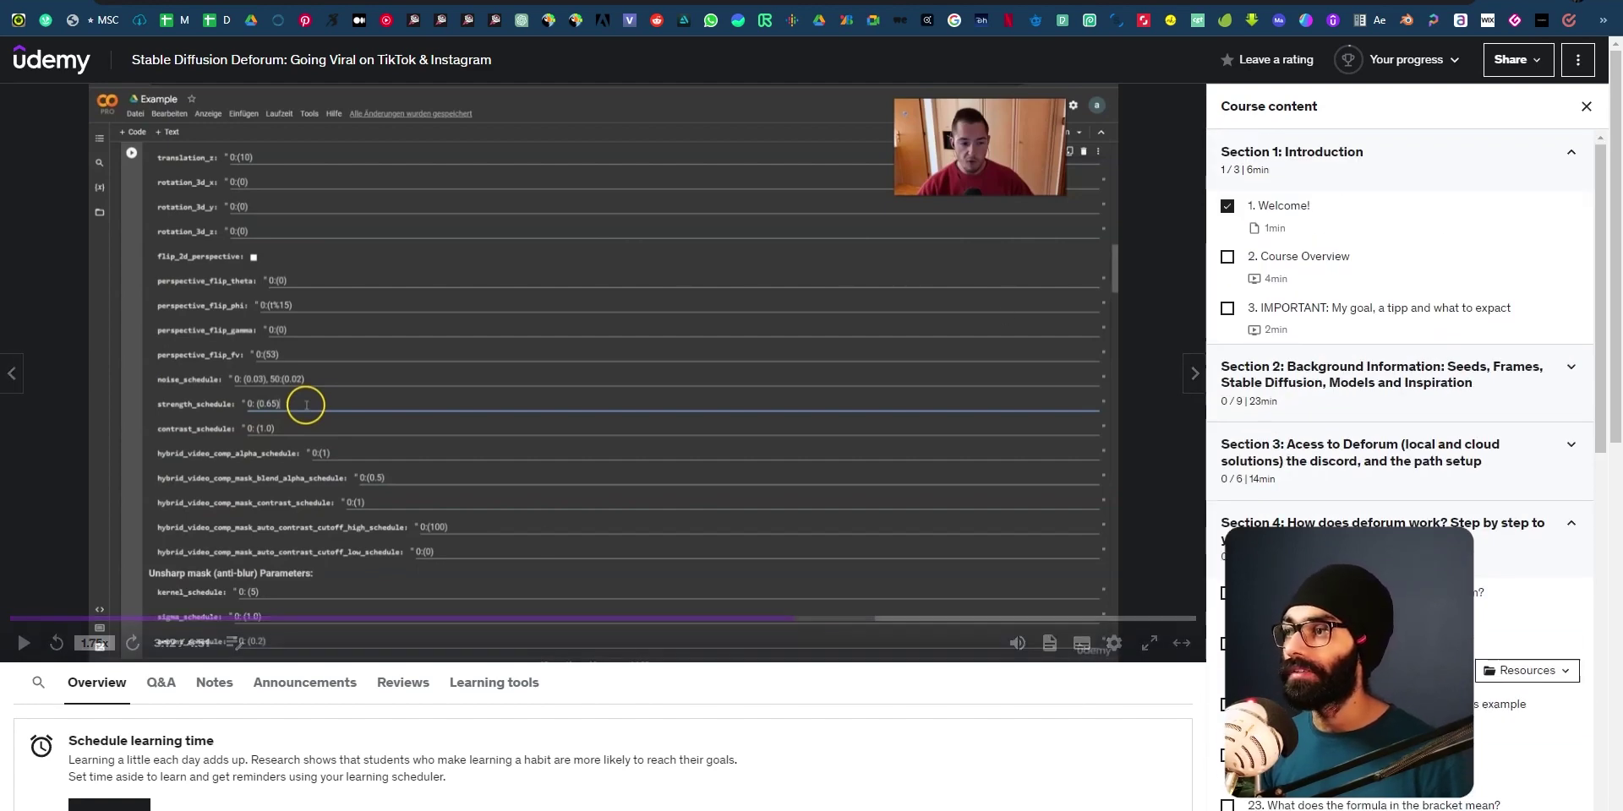
pyautogui.scroll(-3, 1293, 320)
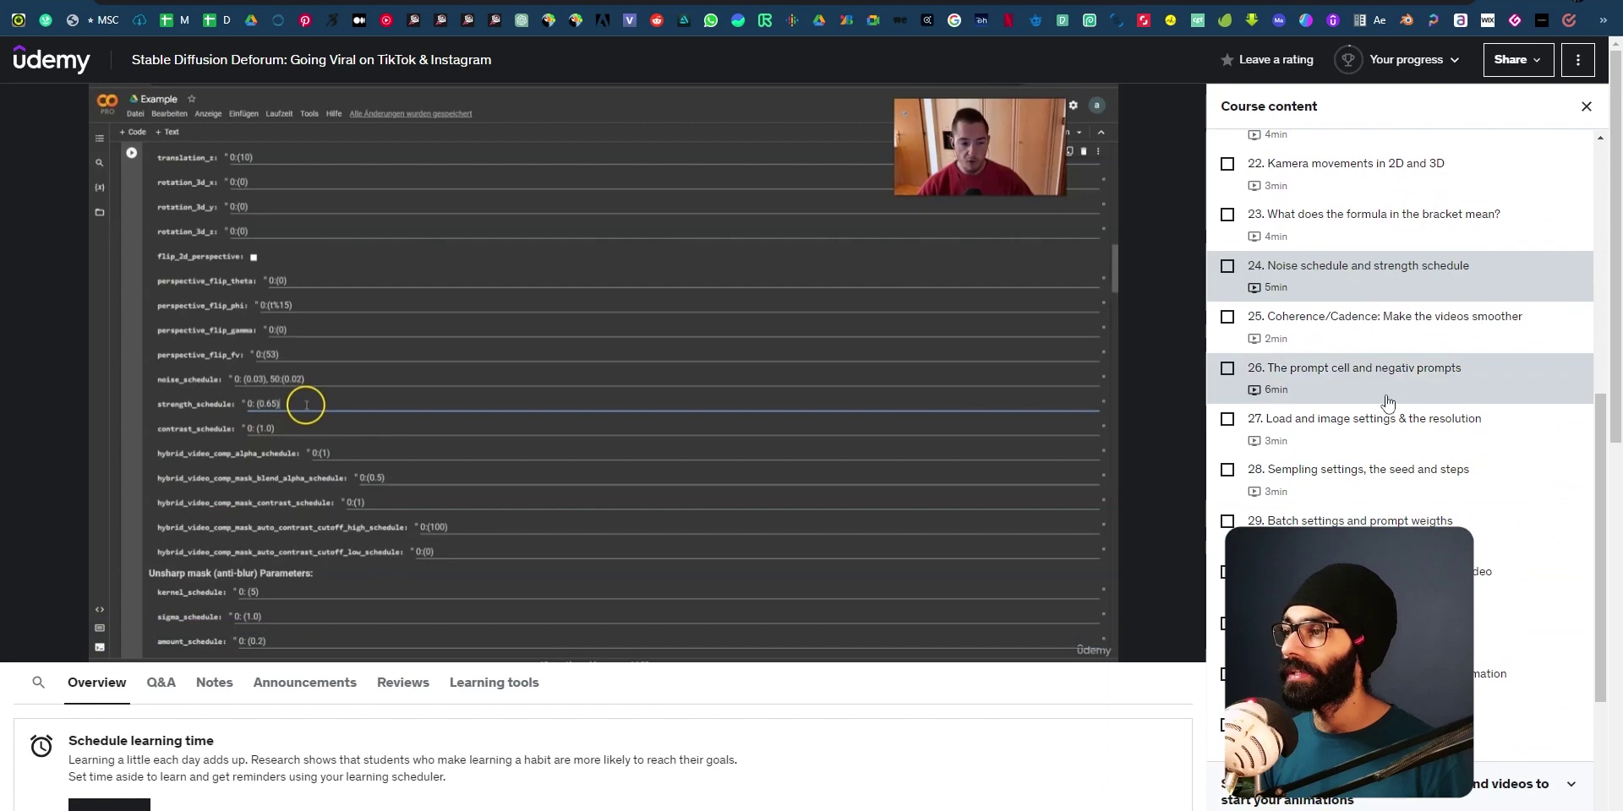
pyautogui.moveTo(578, 335)
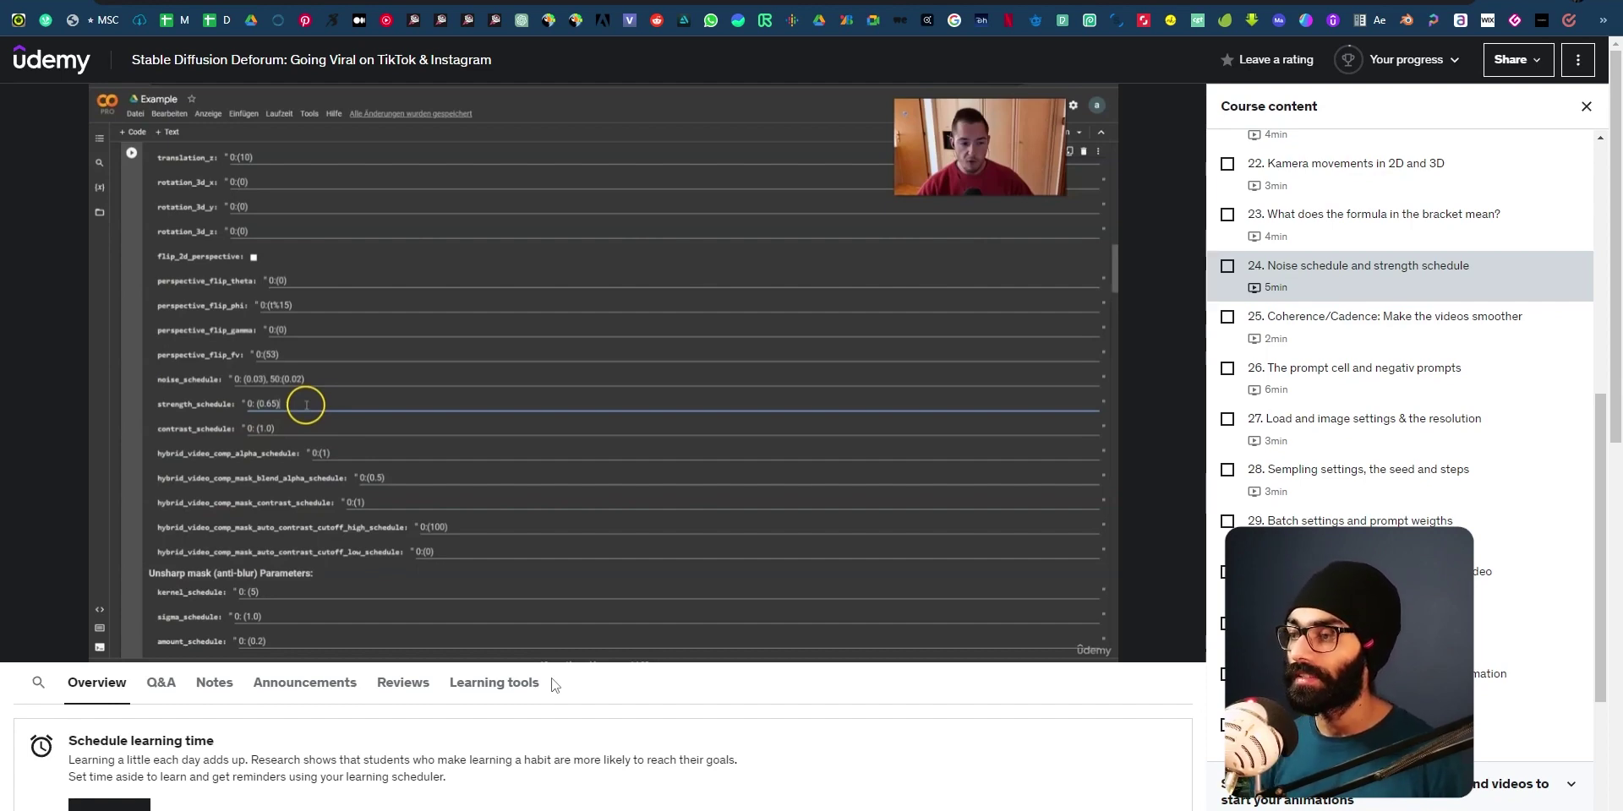
pyautogui.scroll(-5, 1010, 630)
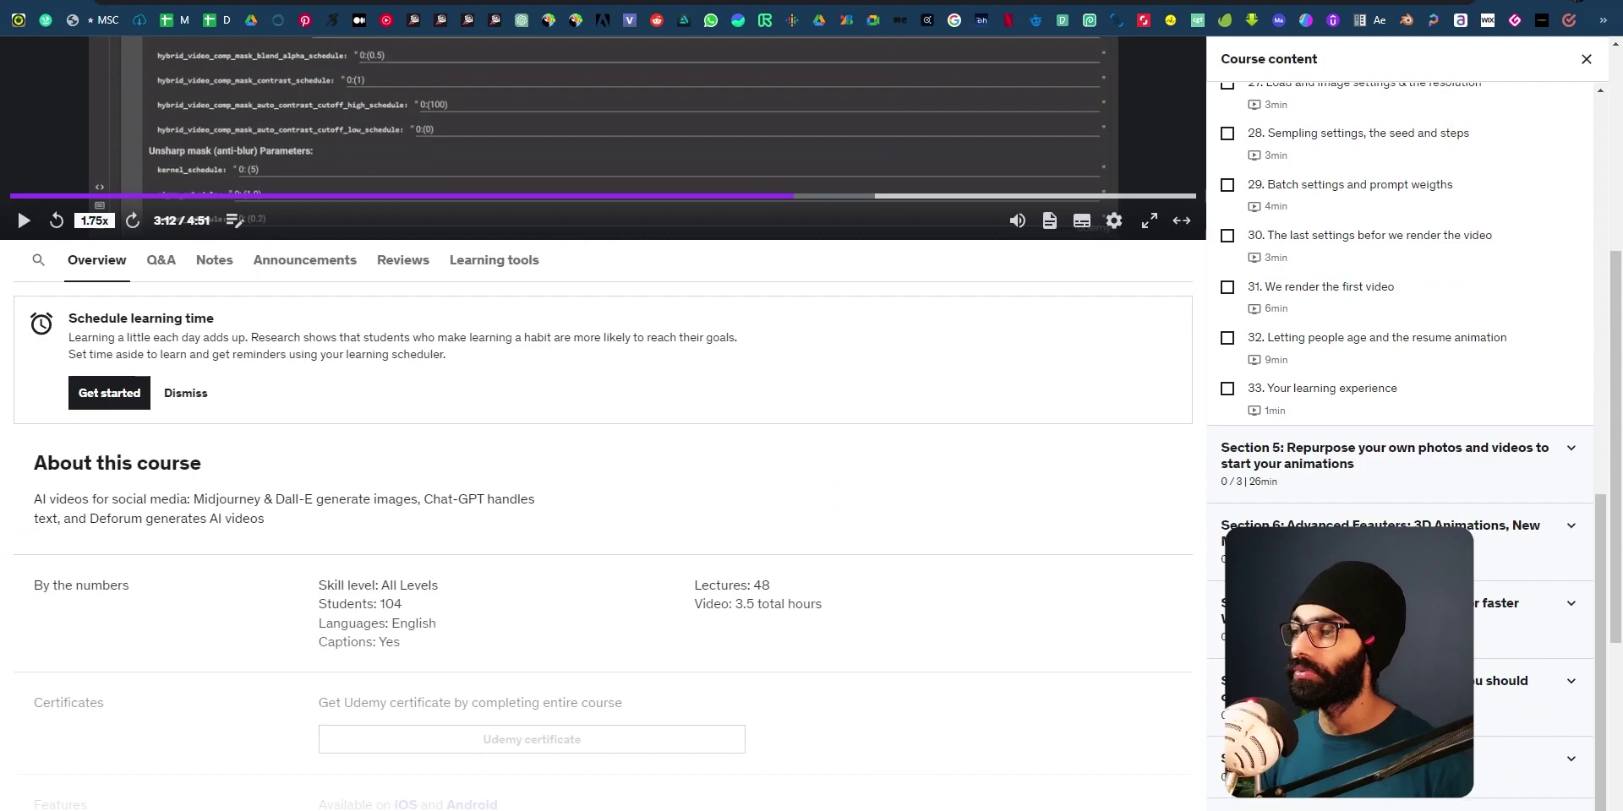
pyautogui.scroll(3, 1010, 629)
pyautogui.scroll(-5, 929, 634)
pyautogui.scroll(5, 887, 637)
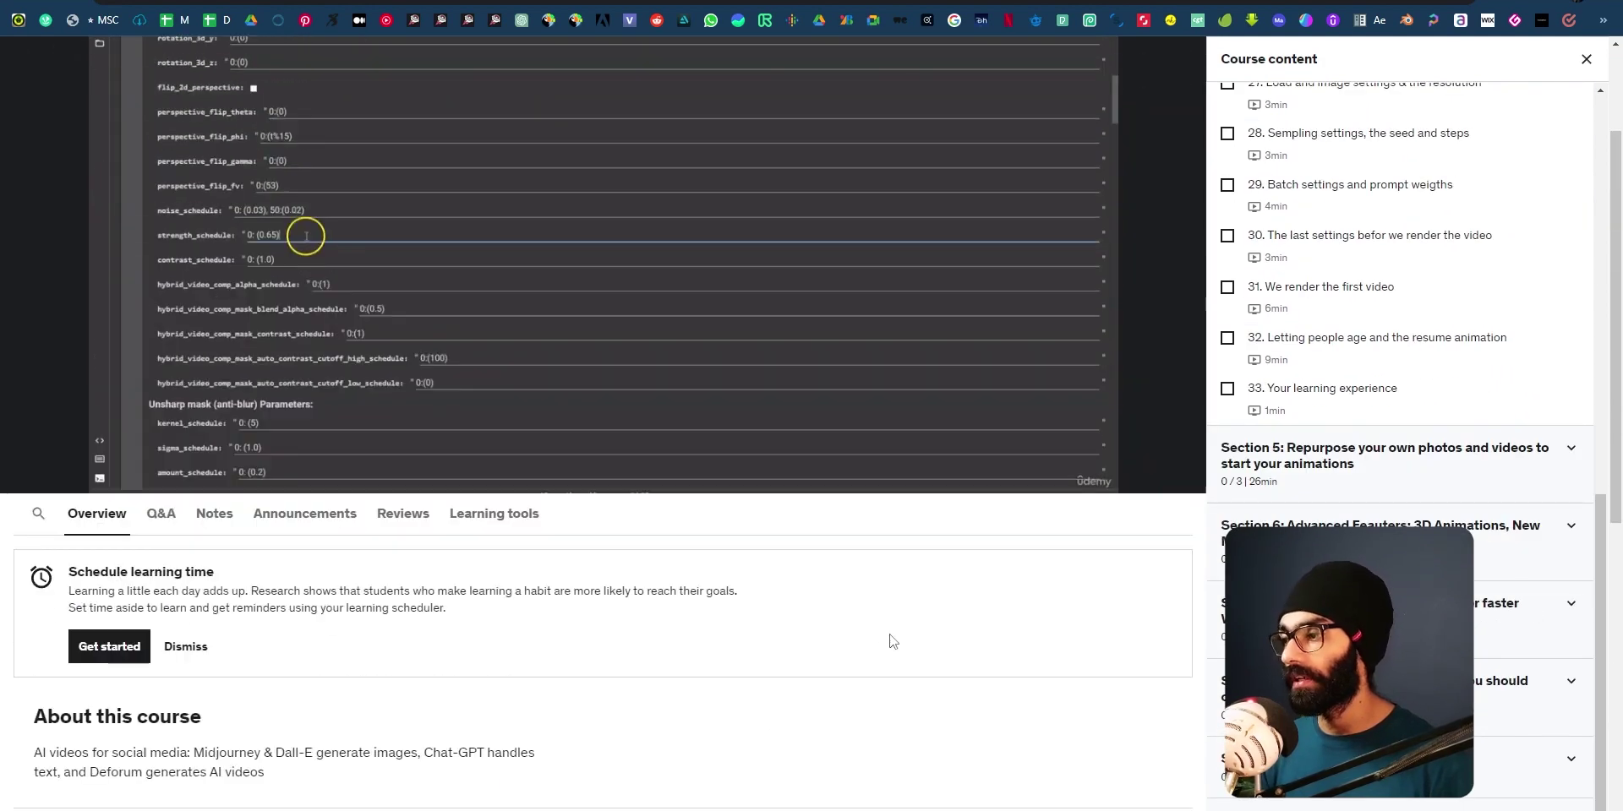
pyautogui.scroll(2, 1156, 715)
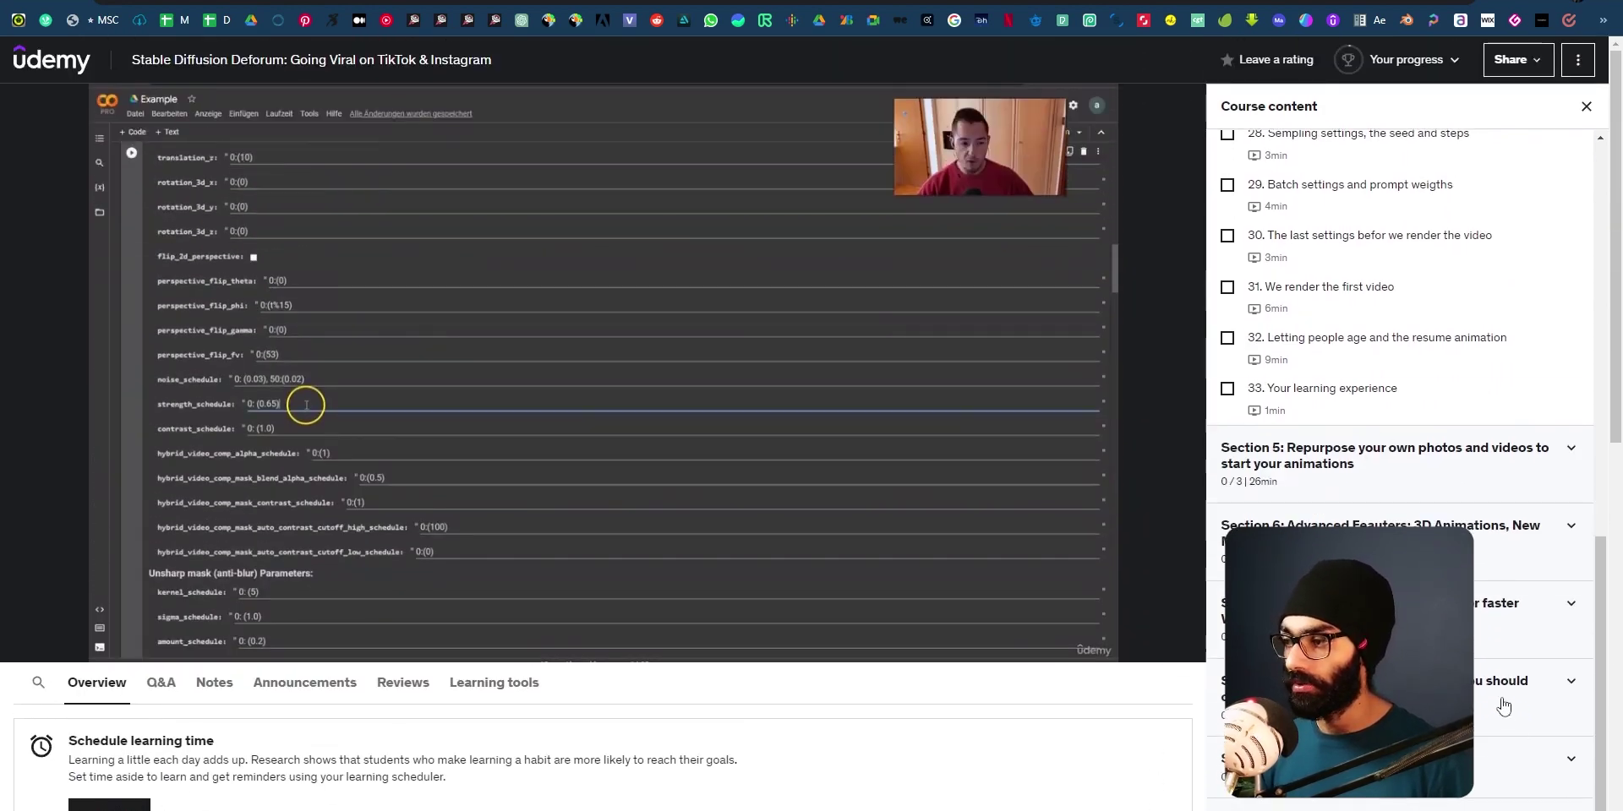
pyautogui.scroll(6, 1414, 515)
pyautogui.scroll(4, 1414, 515)
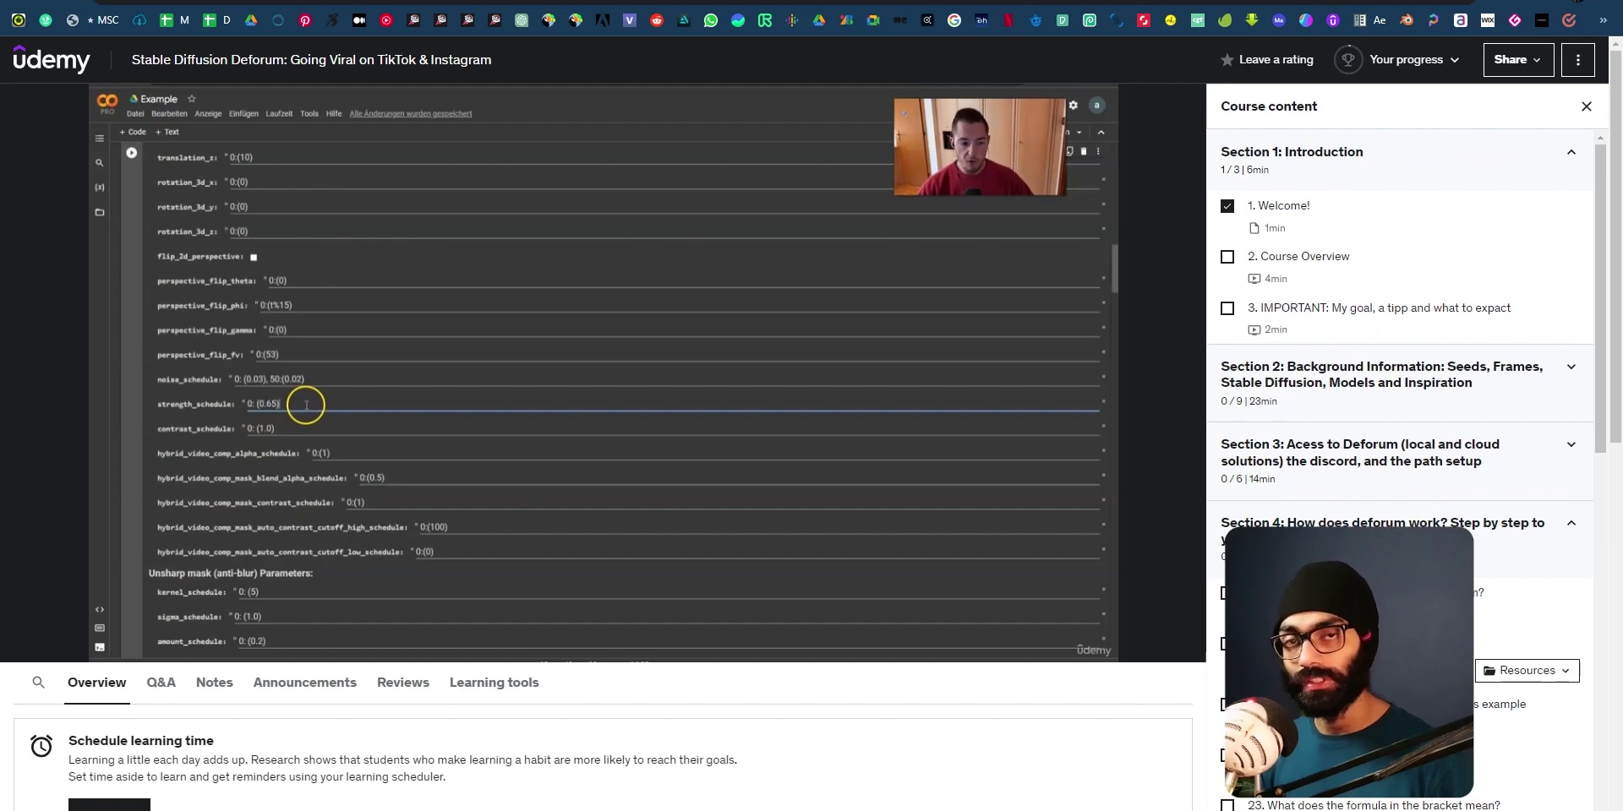
pyautogui.hotkey('alt', 'Tab')
pyautogui.hotkey('alt', 'Tab')
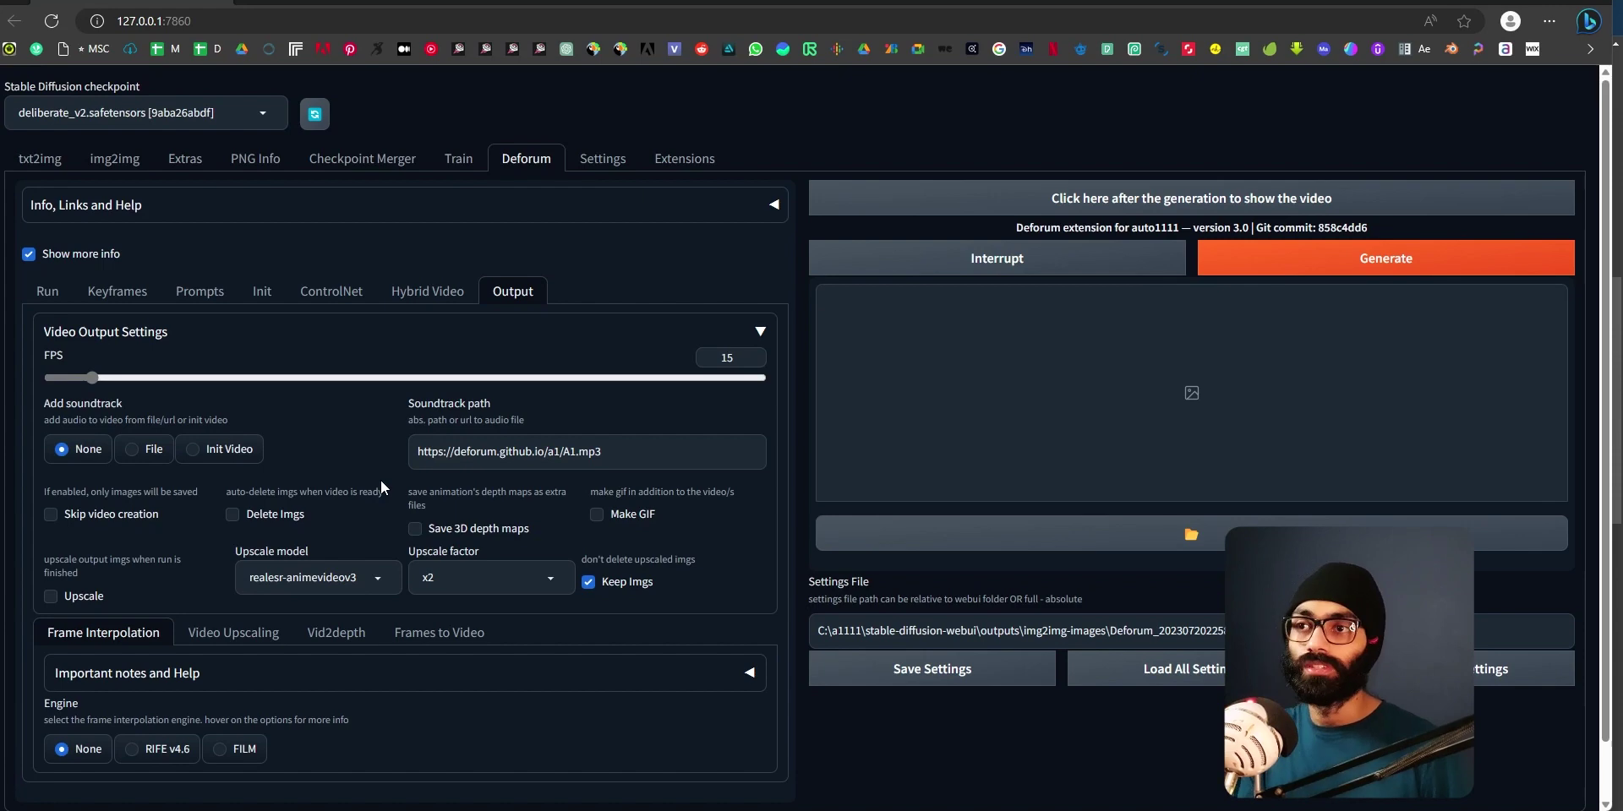
# Review depth warping under Keyframes: Midas-3-Hybrid, FOV 70, near 200, far 10000.
pyautogui.click(330, 290)
pyautogui.click(230, 294)
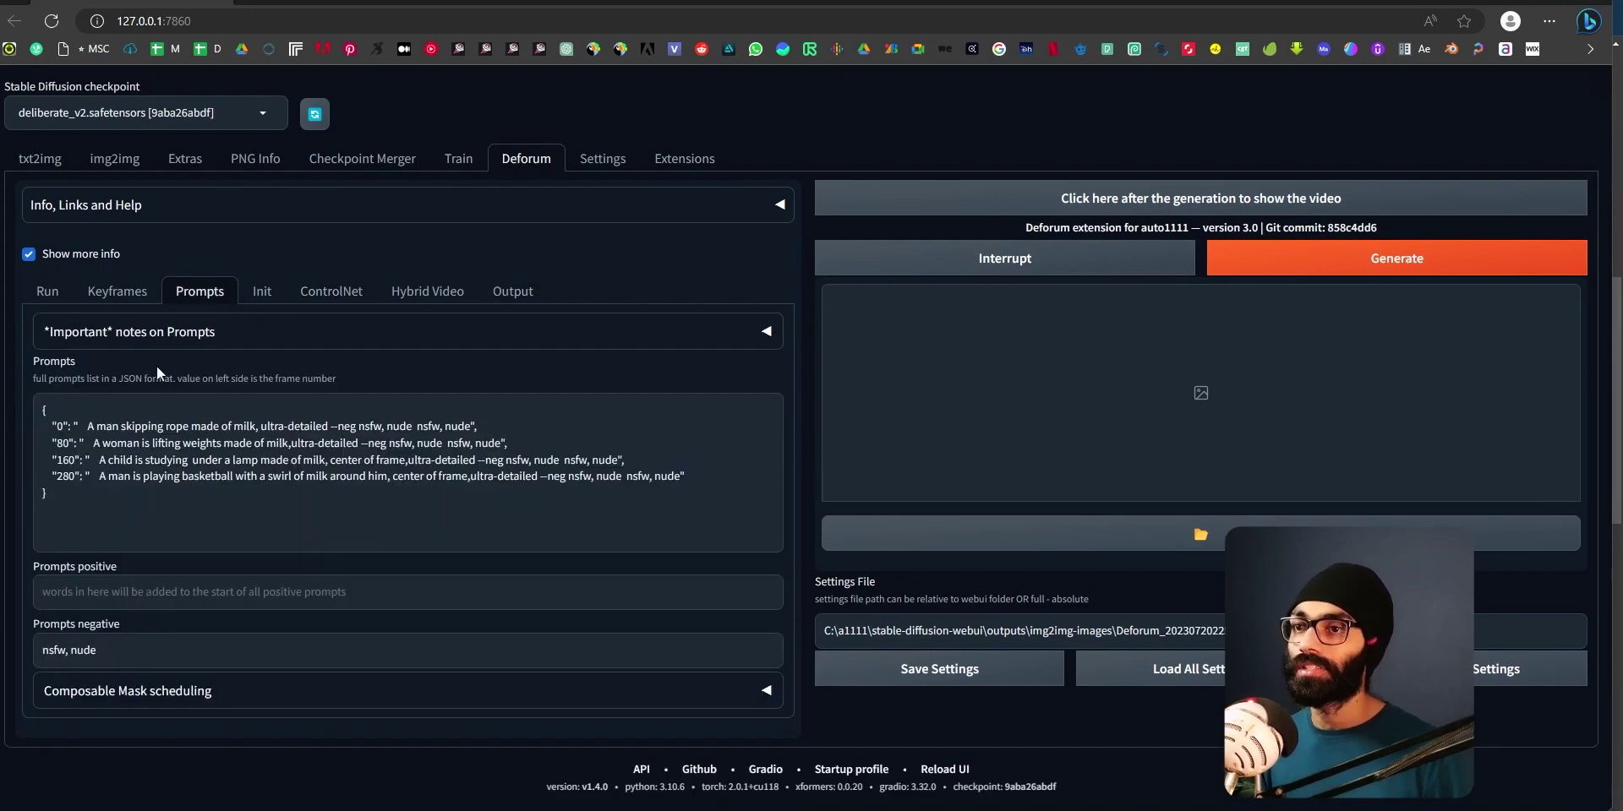
pyautogui.click(118, 291)
pyautogui.scroll(-3, 144, 701)
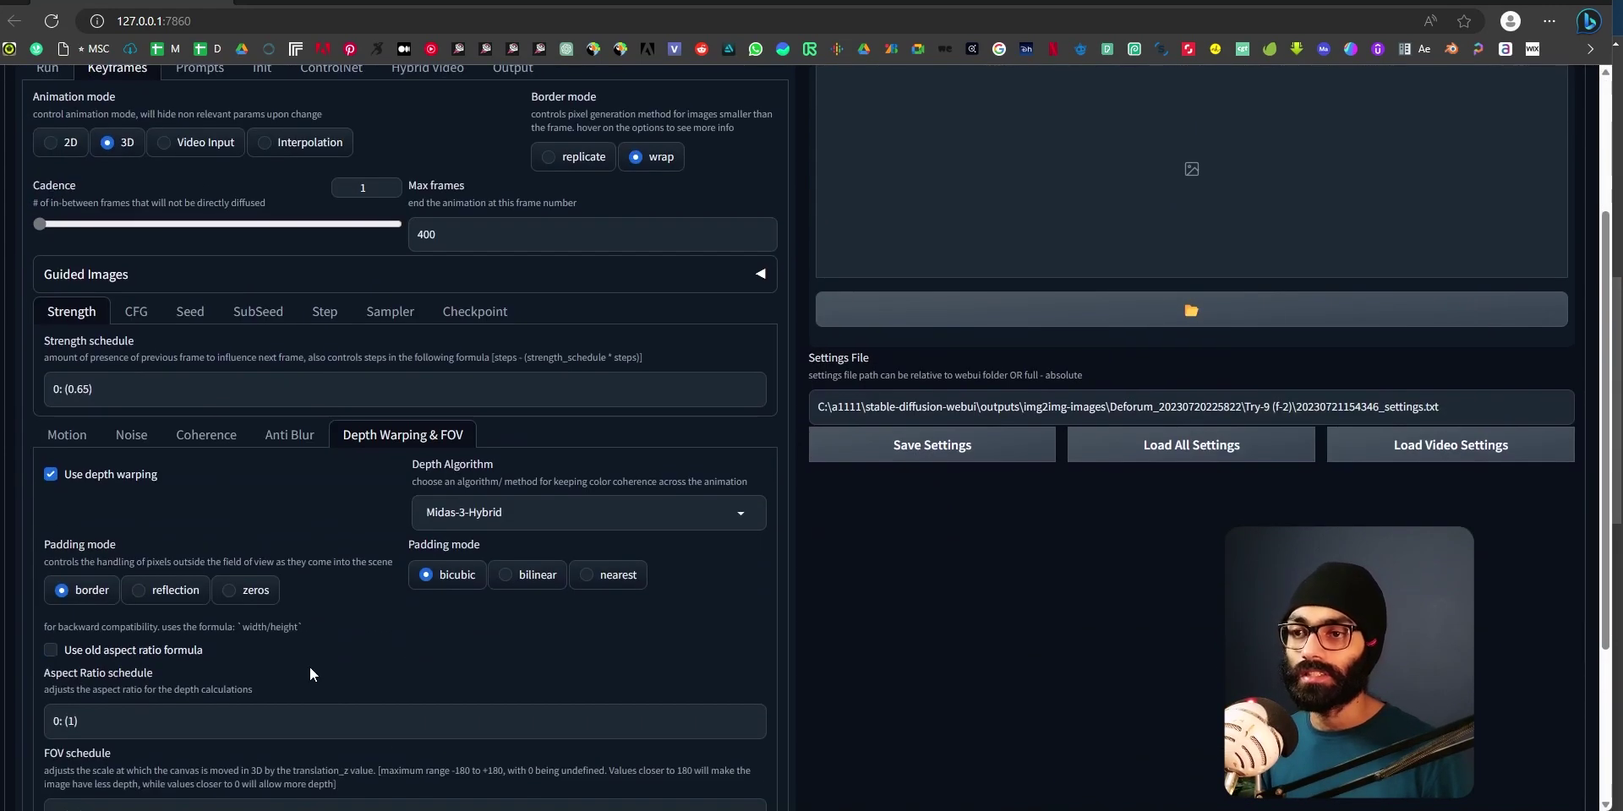
pyautogui.scroll(-3, 475, 663)
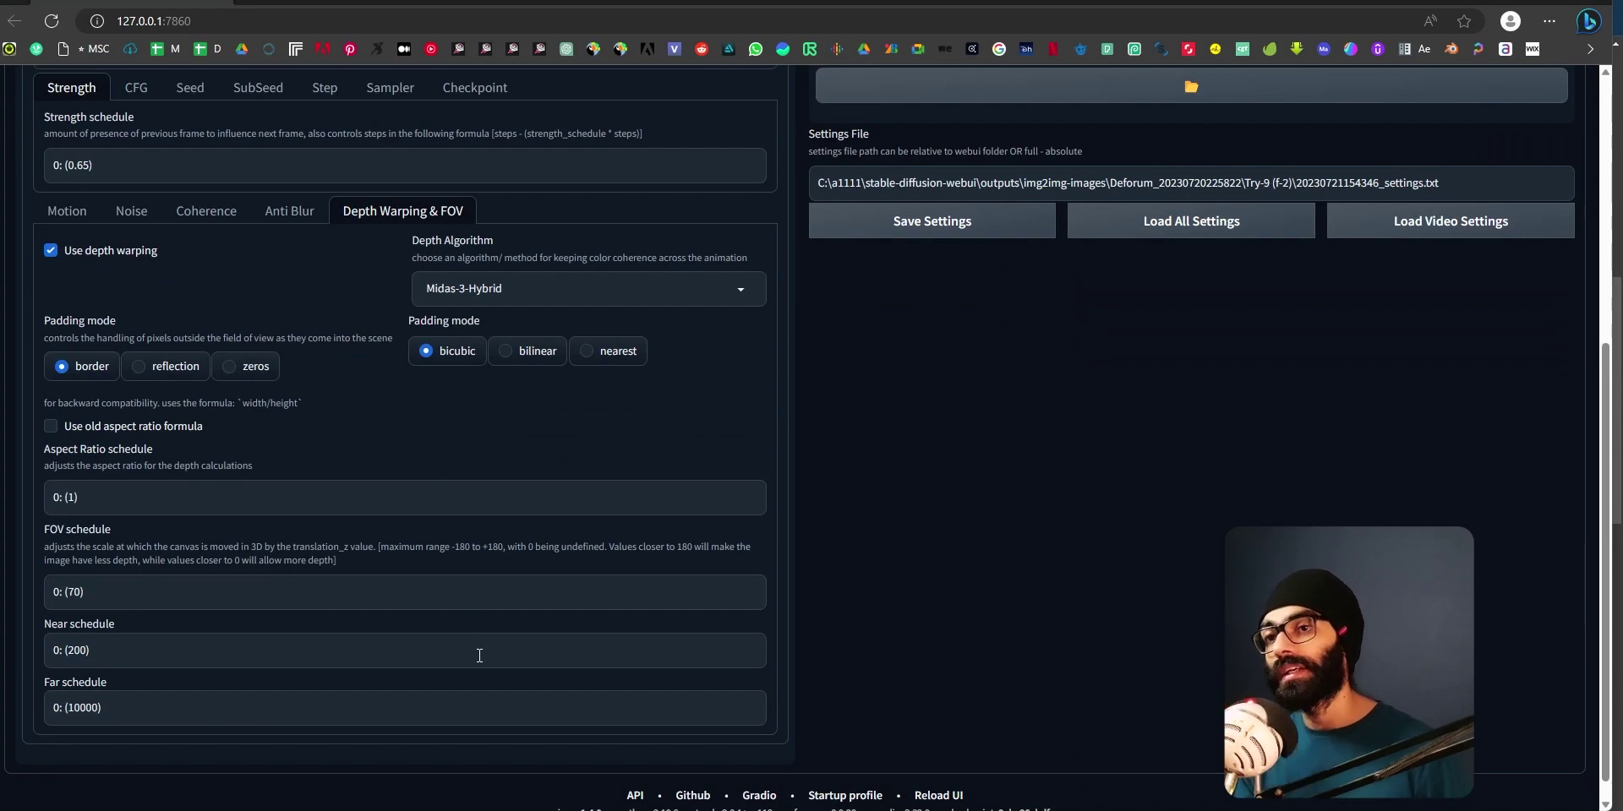